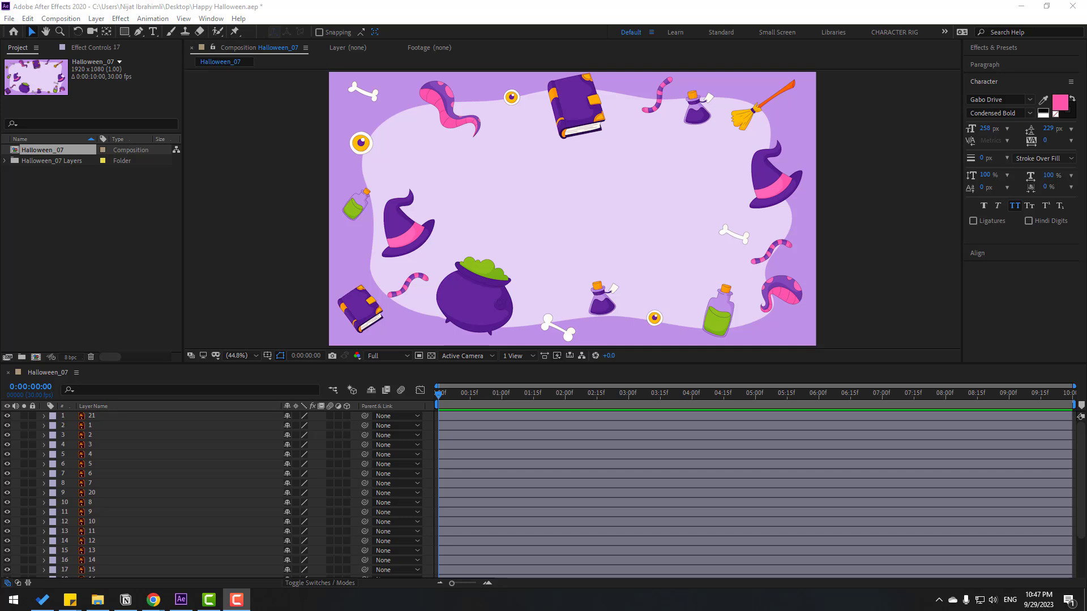
Lock the BG layer against edits
{"action": "scroll", "coordinate": [119, 538], "scroll_direction": "down", "scroll_amount": 3}
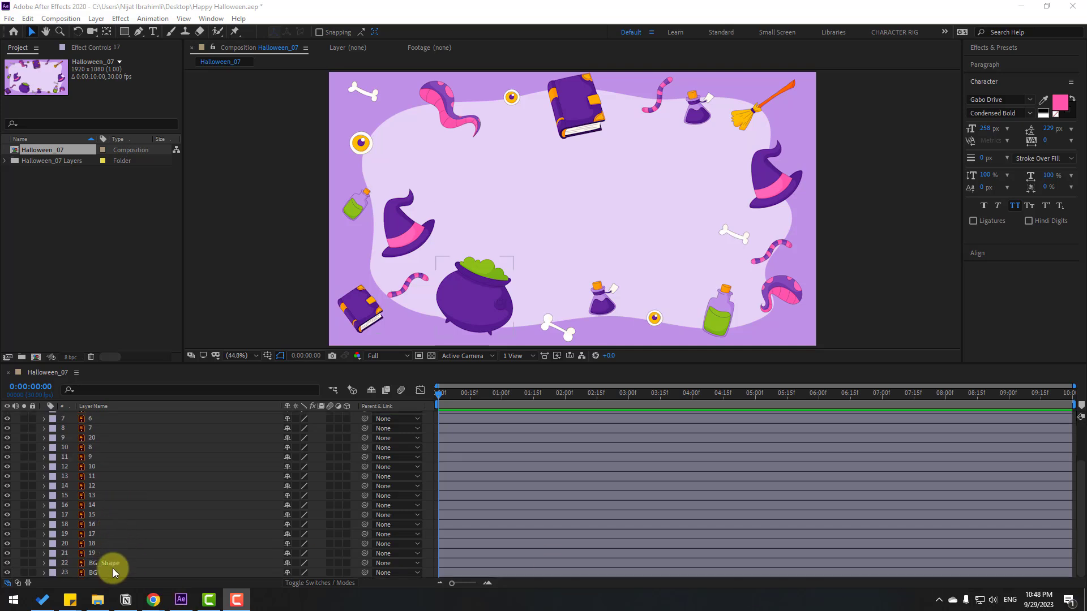
{"action": "left_click", "coordinate": [92, 573]}
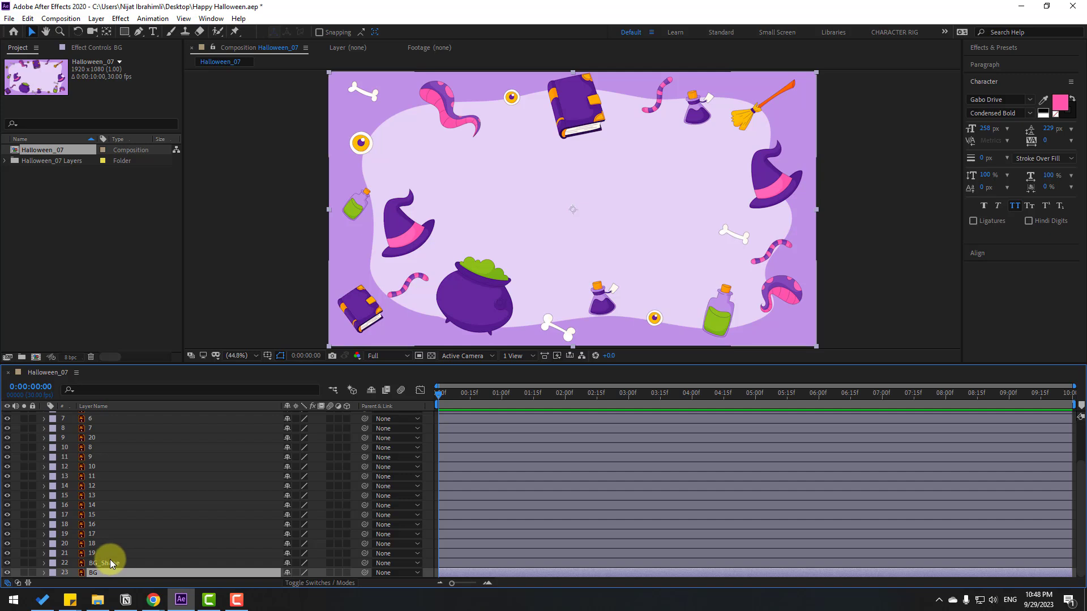
{"action": "left_click", "coordinate": [32, 573]}
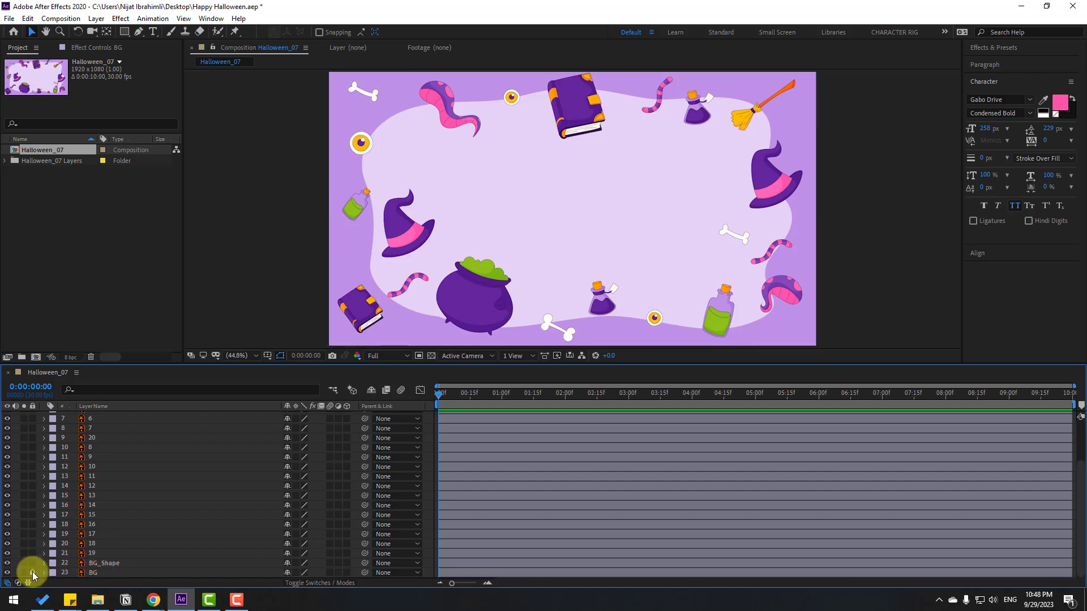
Apply Wave Warp from Effects & Presets, searched as 'wave', to the BG_Shape layer
{"action": "left_click", "coordinate": [114, 564]}
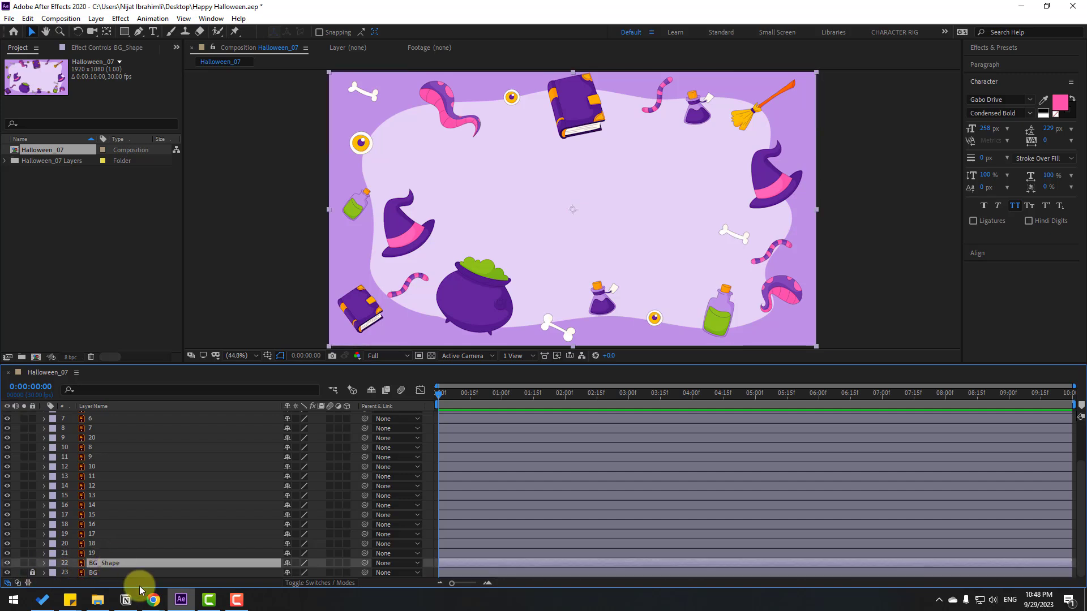
{"action": "left_click", "coordinate": [988, 51]}
{"action": "left_click", "coordinate": [997, 61]}
{"action": "type", "text": "wave"}
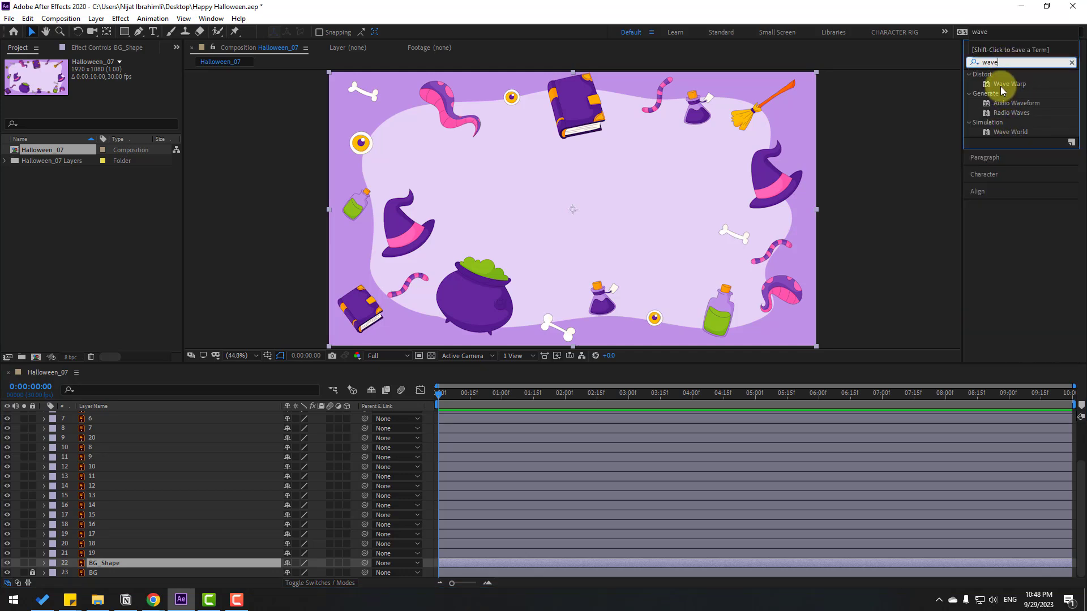
{"action": "left_click_drag", "start_coordinate": [1009, 84], "coordinate": [105, 564]}
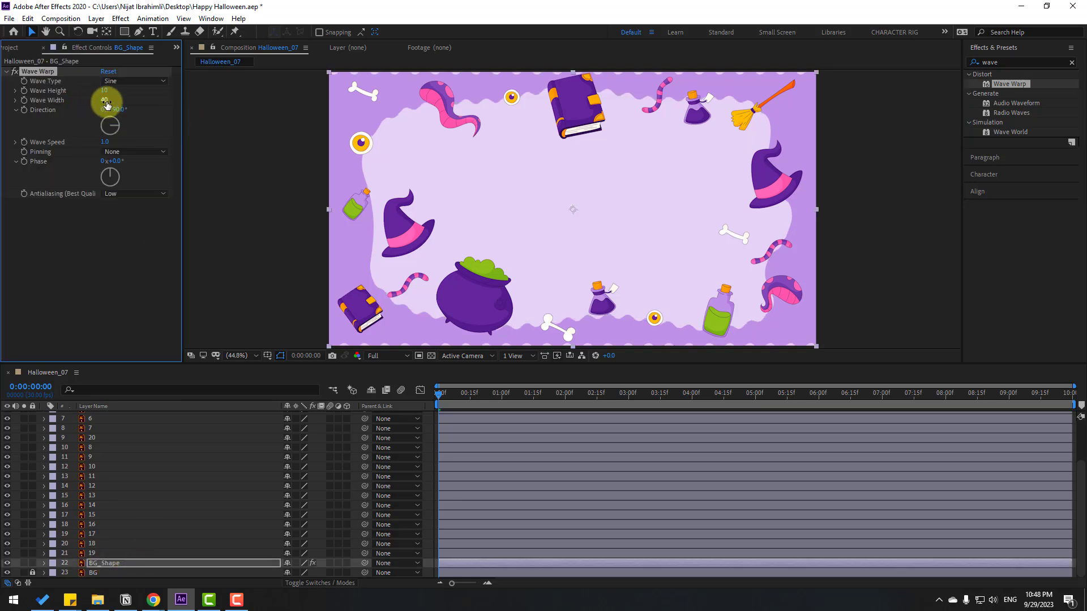
Set Wave Warp's wave width to 84 and its pinning to All Edges
{"action": "left_click_drag", "start_coordinate": [107, 103], "coordinate": [256, 87]}
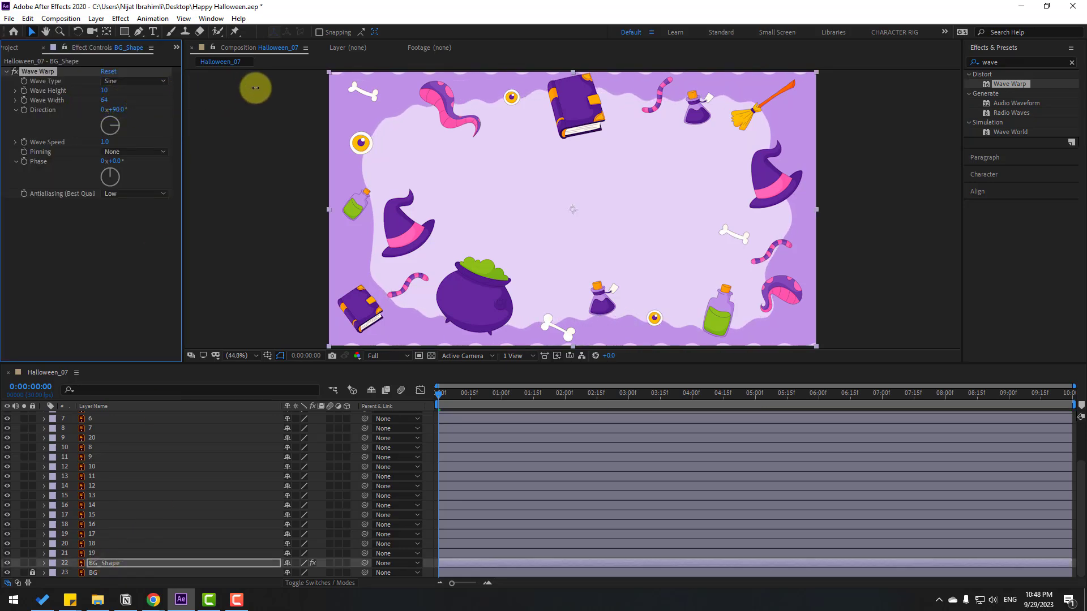
{"action": "left_click_drag", "start_coordinate": [103, 100], "coordinate": [377, 76]}
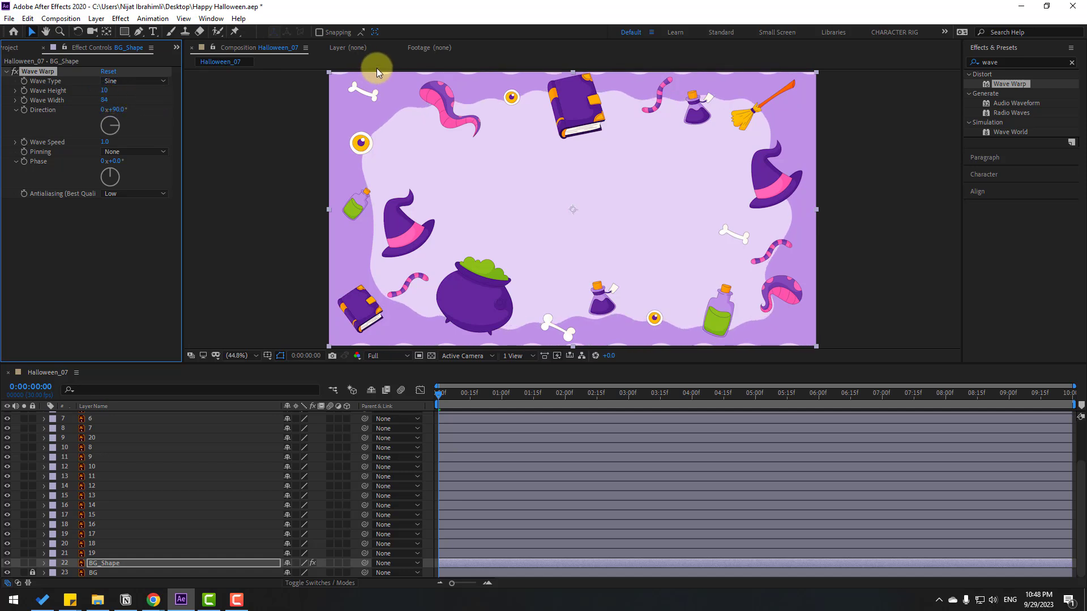
{"action": "left_click", "coordinate": [125, 153]}
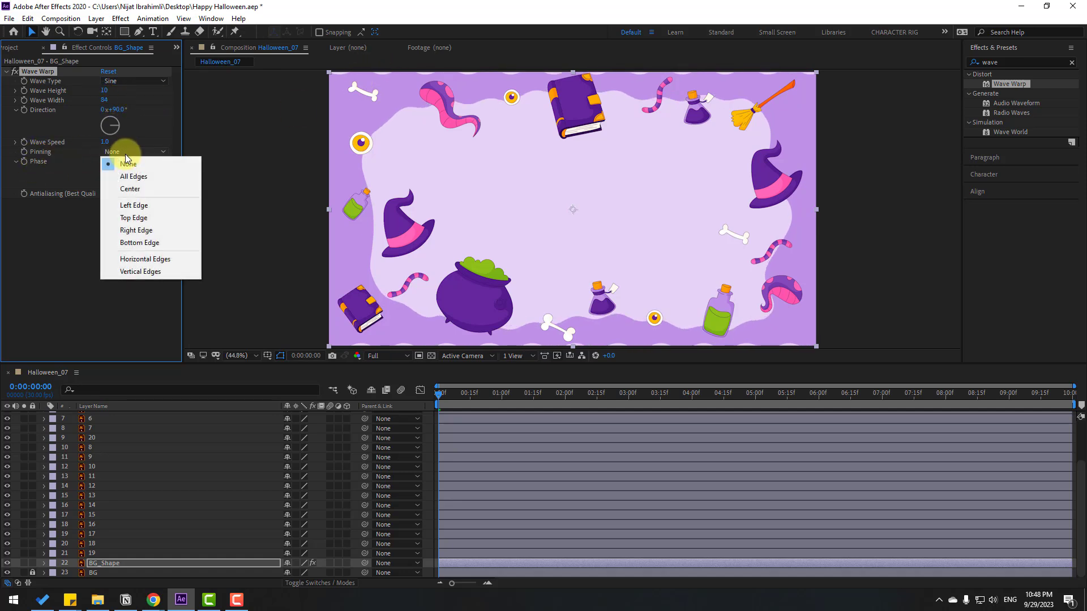
{"action": "left_click", "coordinate": [141, 180]}
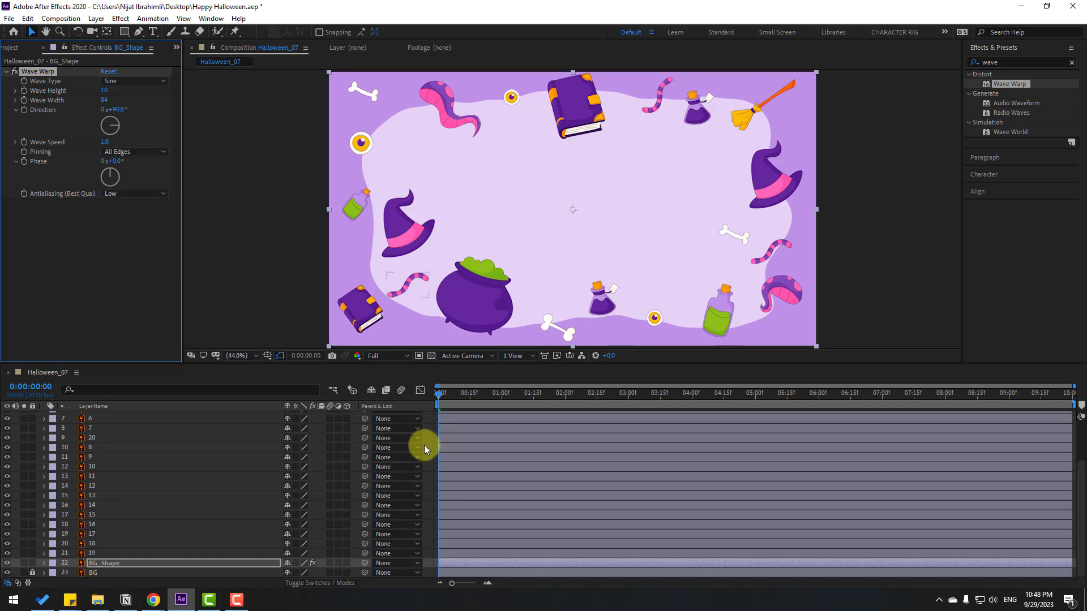
Preview the wavy background and lower the preview resolution to Quarter
{"action": "key", "text": "space"}
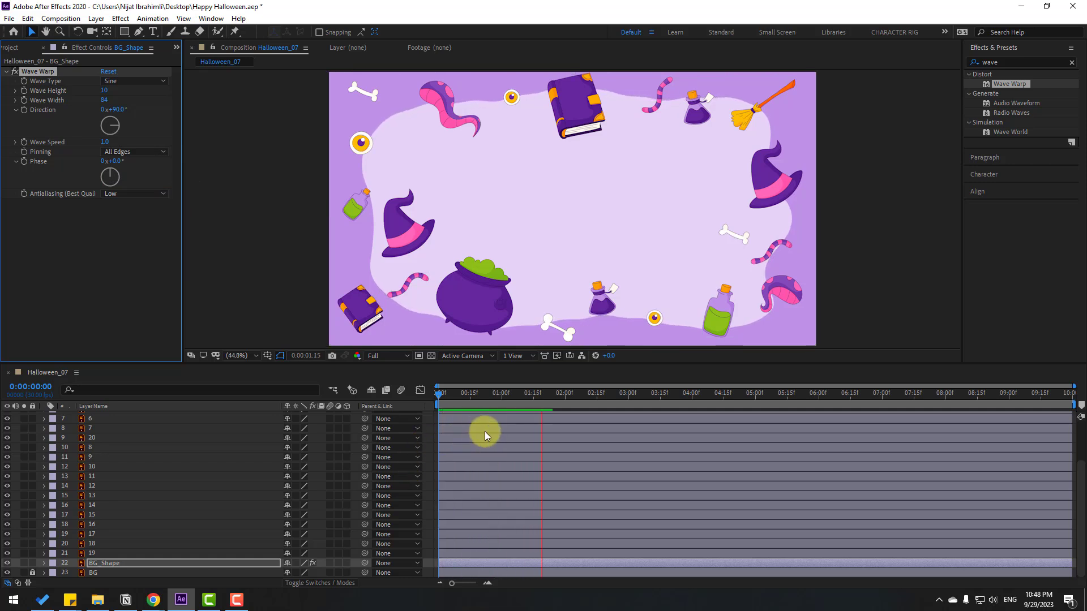
{"action": "key", "text": "space"}
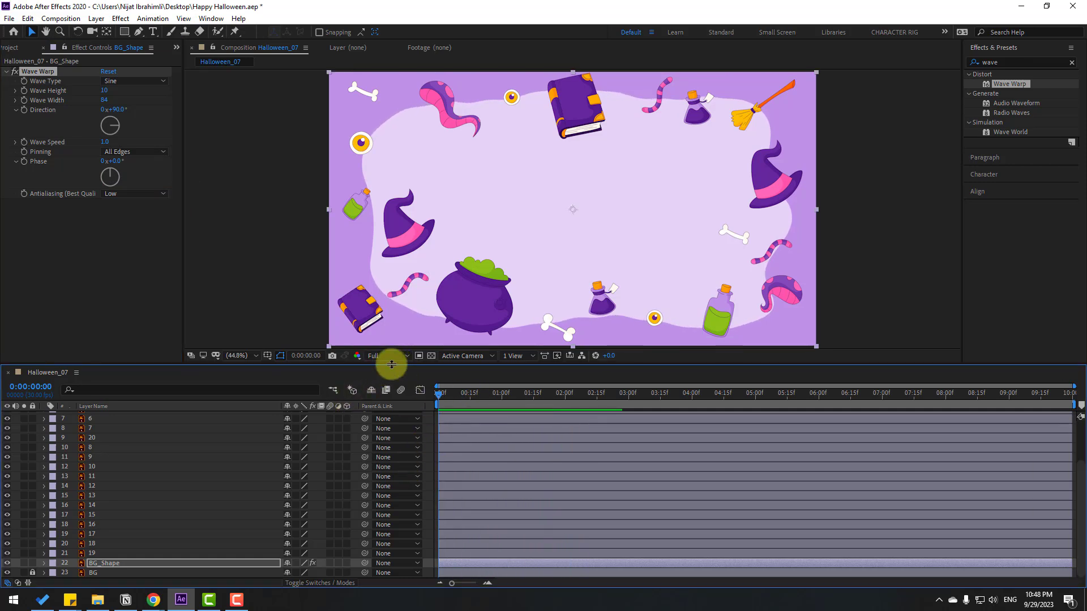
{"action": "left_click", "coordinate": [389, 356]}
{"action": "left_click", "coordinate": [378, 420]}
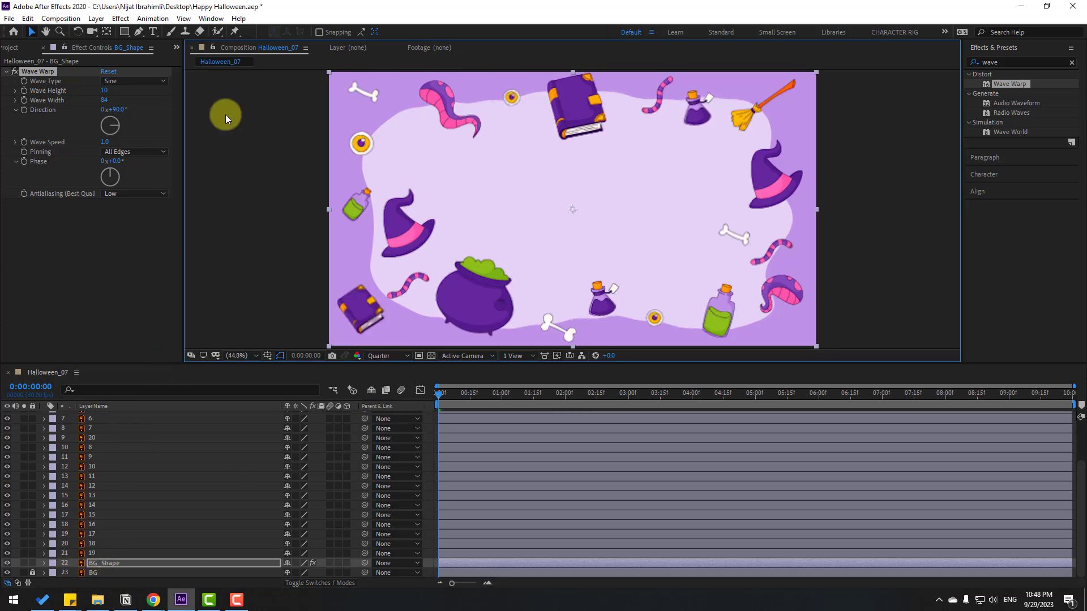
Open Animation Composer 3 and expand Starter Presets > Effects - 2D Layer > 2D Layer Transformations
{"action": "left_click", "coordinate": [210, 19]}
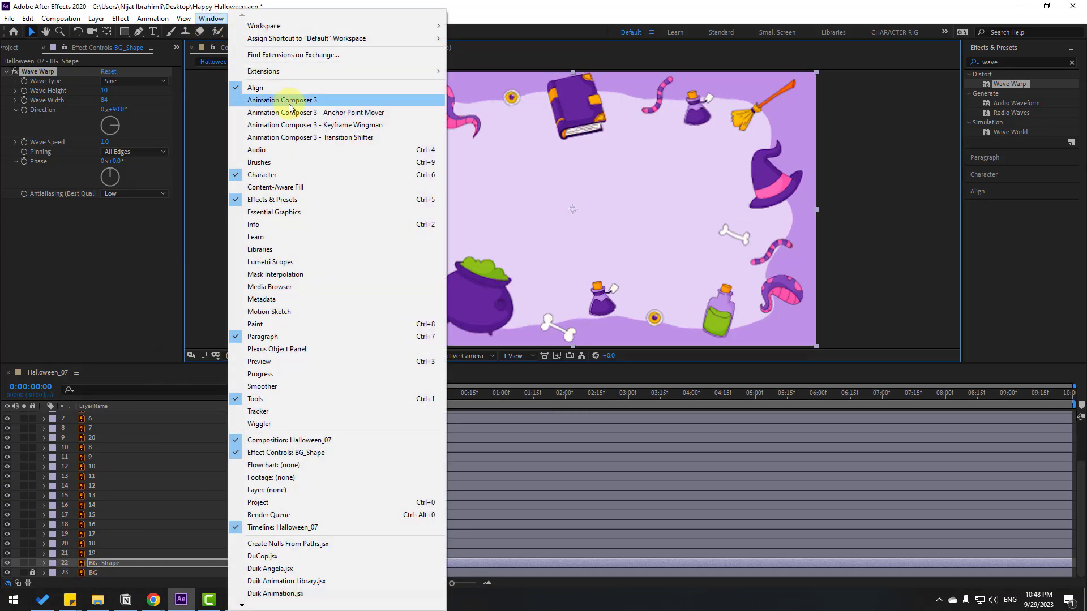
{"action": "left_click", "coordinate": [290, 104]}
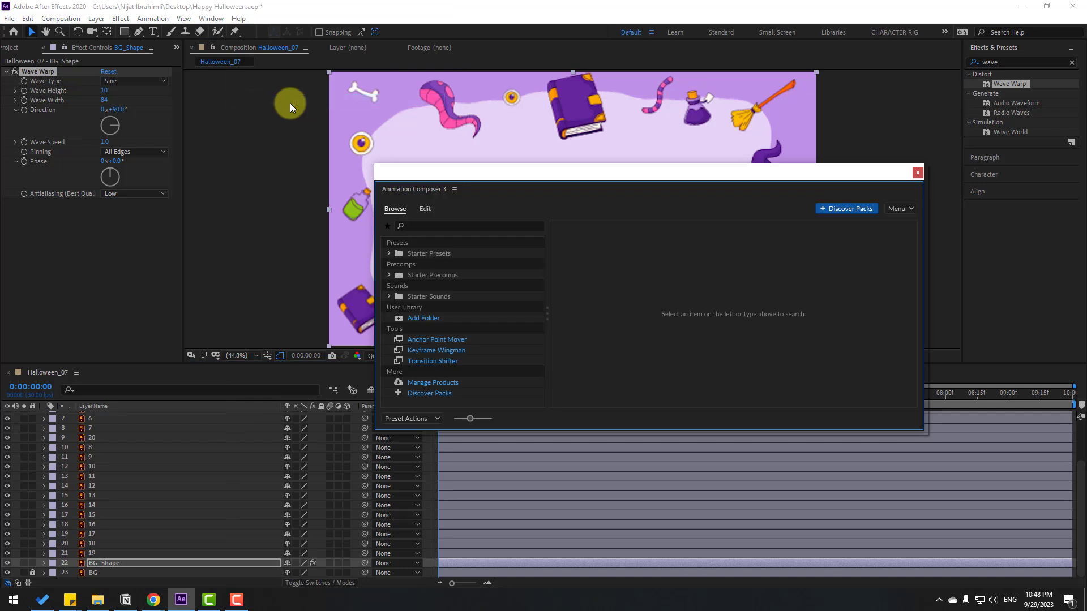
{"action": "left_click", "coordinate": [389, 254]}
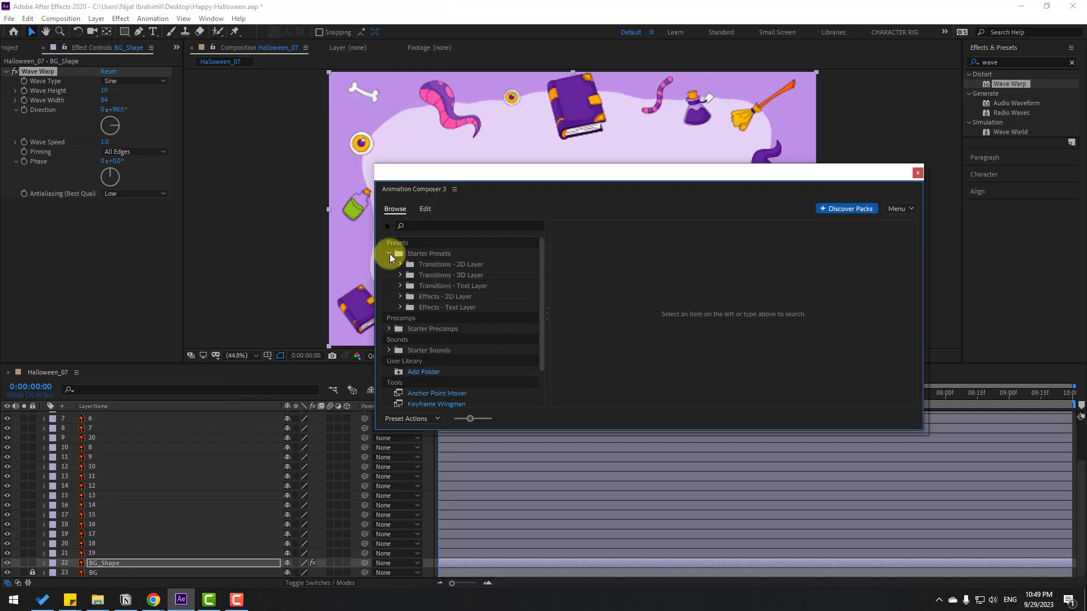
{"action": "left_click", "coordinate": [400, 297]}
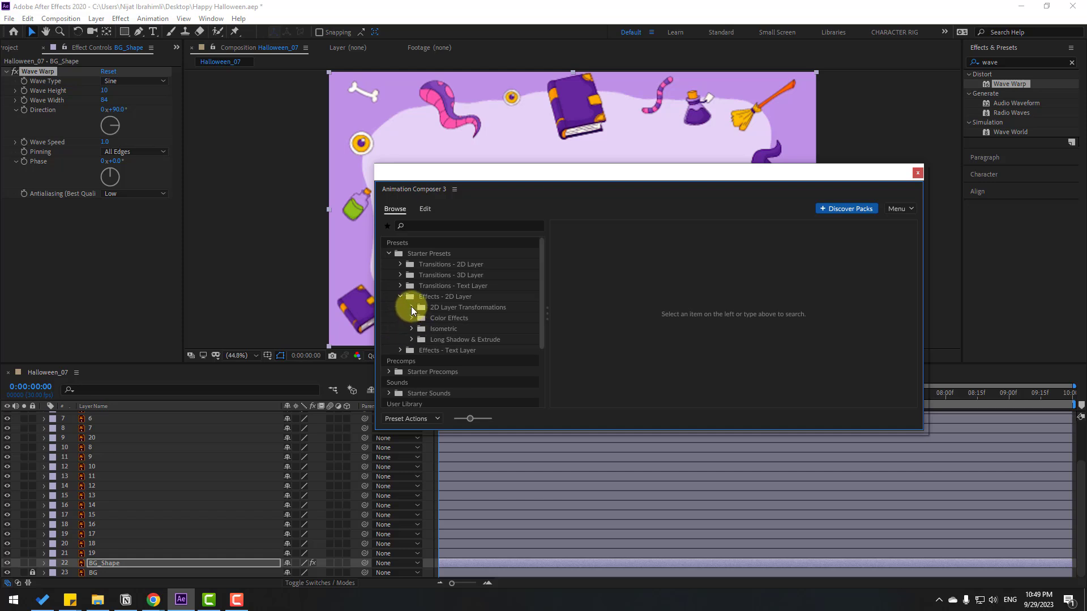
{"action": "left_click", "coordinate": [411, 307]}
Preview the Cosine and Wiggle presets and settle on Cosine Rotate
{"action": "left_click", "coordinate": [487, 329]}
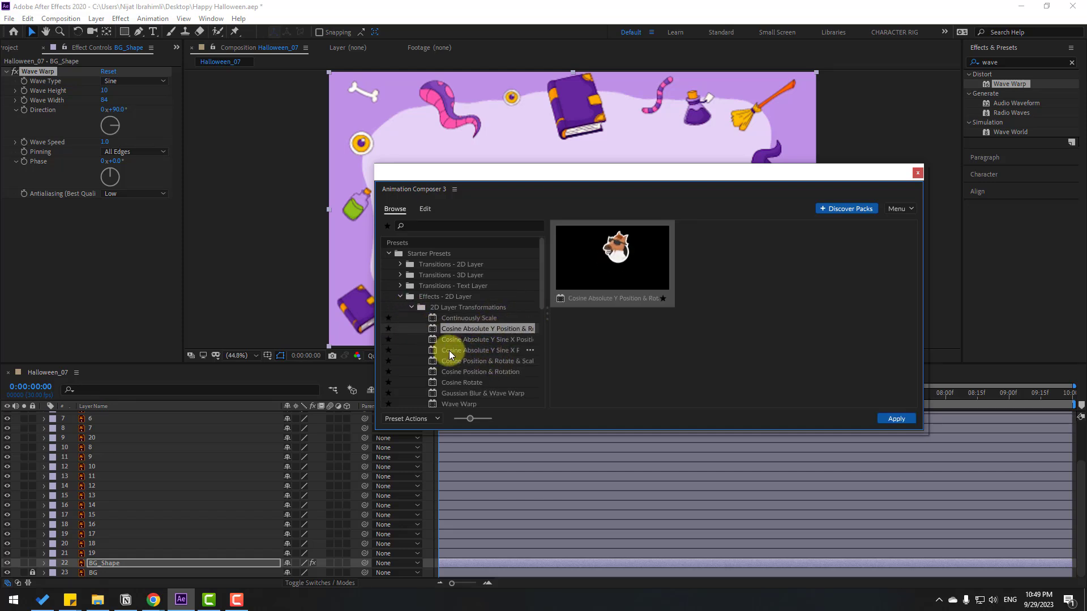
{"action": "scroll", "coordinate": [447, 370], "scroll_direction": "down", "scroll_amount": 2}
{"action": "left_click", "coordinate": [450, 382]}
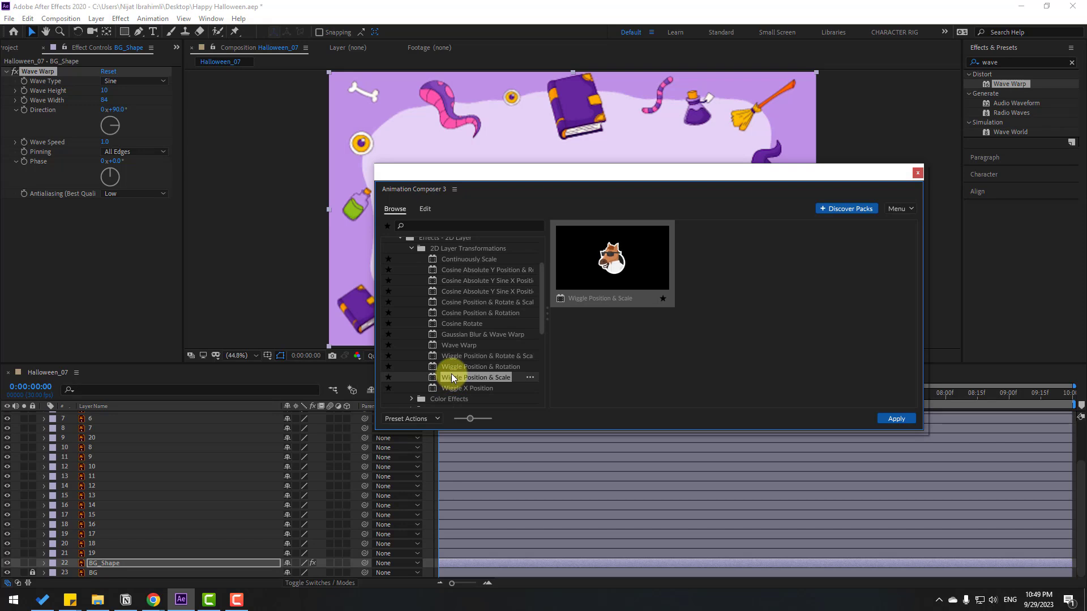
{"action": "left_click", "coordinate": [455, 369]}
{"action": "left_click", "coordinate": [455, 357]}
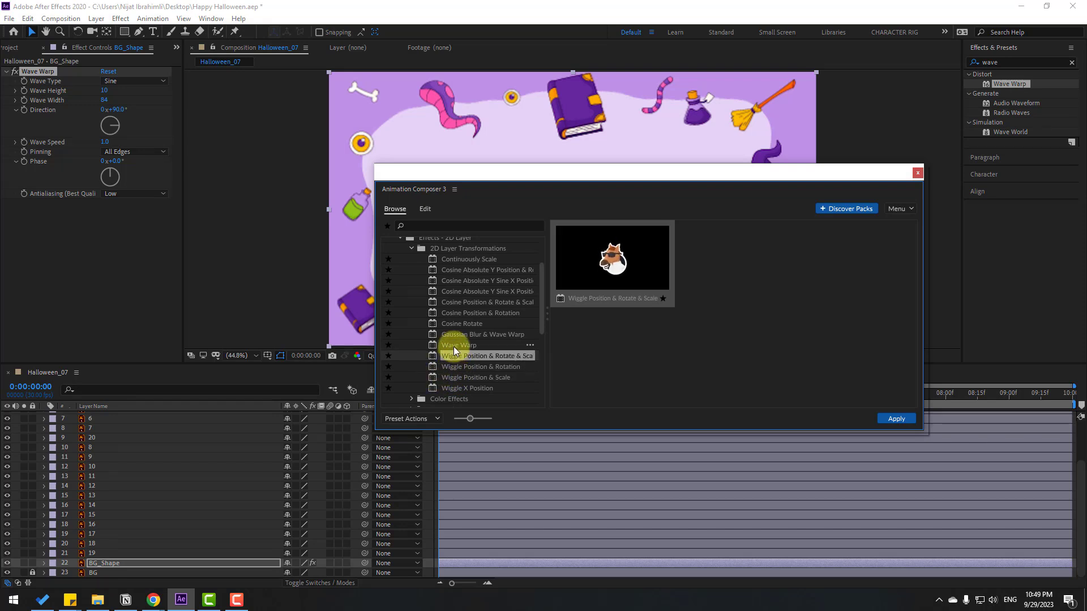
{"action": "left_click", "coordinate": [444, 388]}
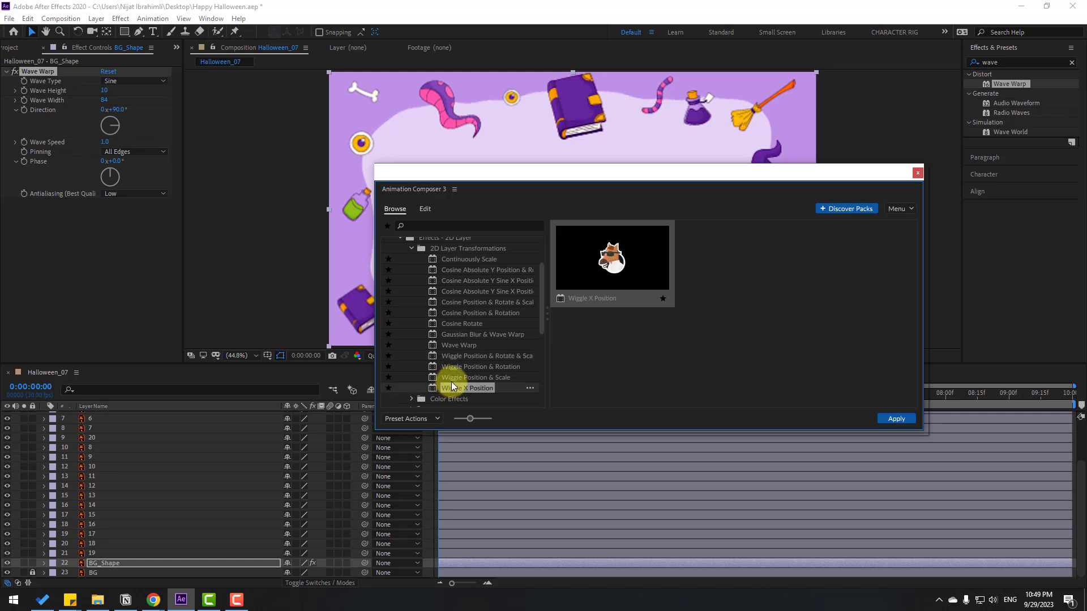
{"action": "left_click", "coordinate": [457, 375]}
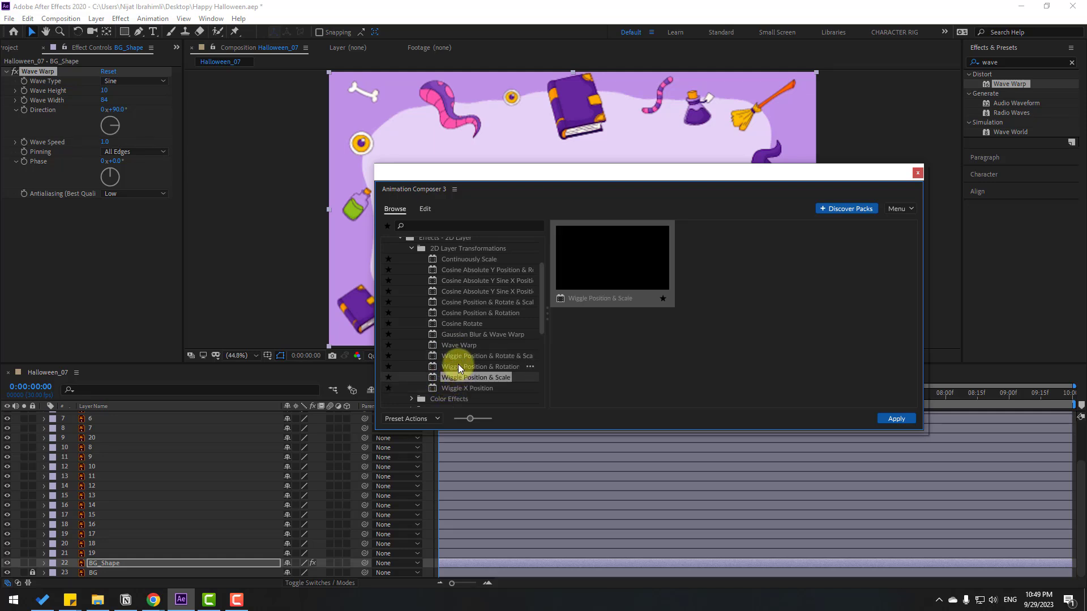
{"action": "left_click", "coordinate": [455, 324]}
{"action": "left_click", "coordinate": [596, 252]}
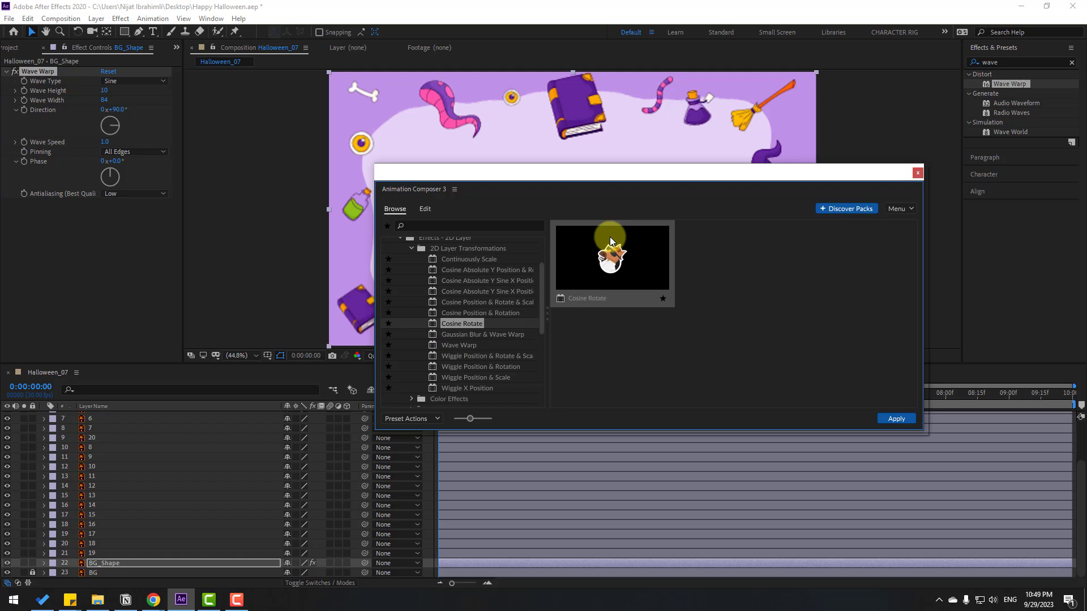
{"action": "left_click_drag", "start_coordinate": [586, 176], "coordinate": [592, 177]}
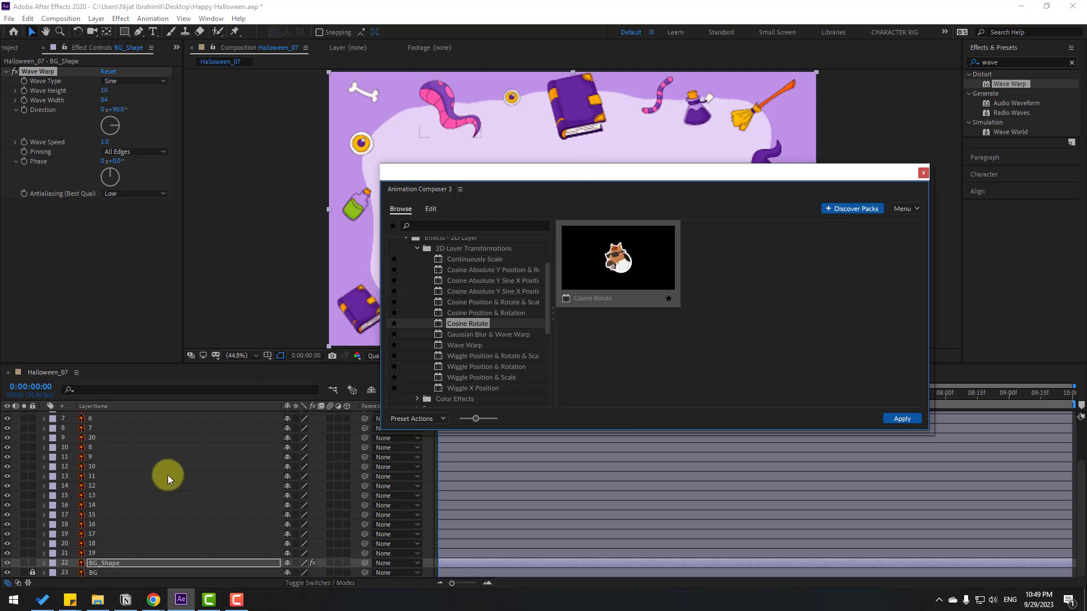
Apply Cosine Rotate to all 21 element layers and close the Animation Composer panel
{"action": "left_click", "coordinate": [93, 554]}
{"action": "scroll", "coordinate": [113, 453], "scroll_direction": "up", "scroll_amount": 3}
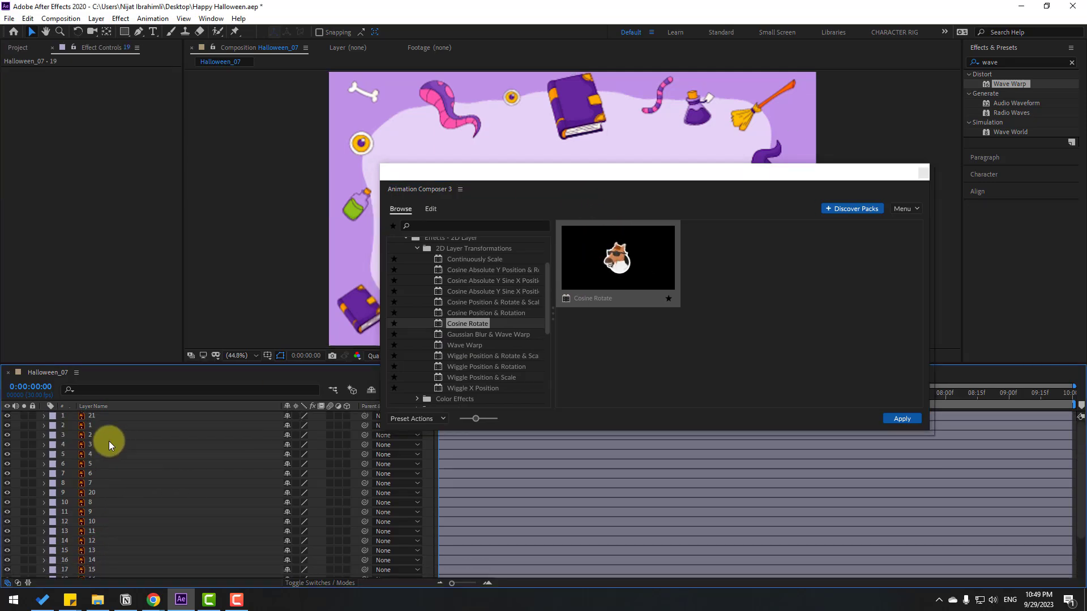
{"action": "left_click", "coordinate": [97, 418], "text": "shift"}
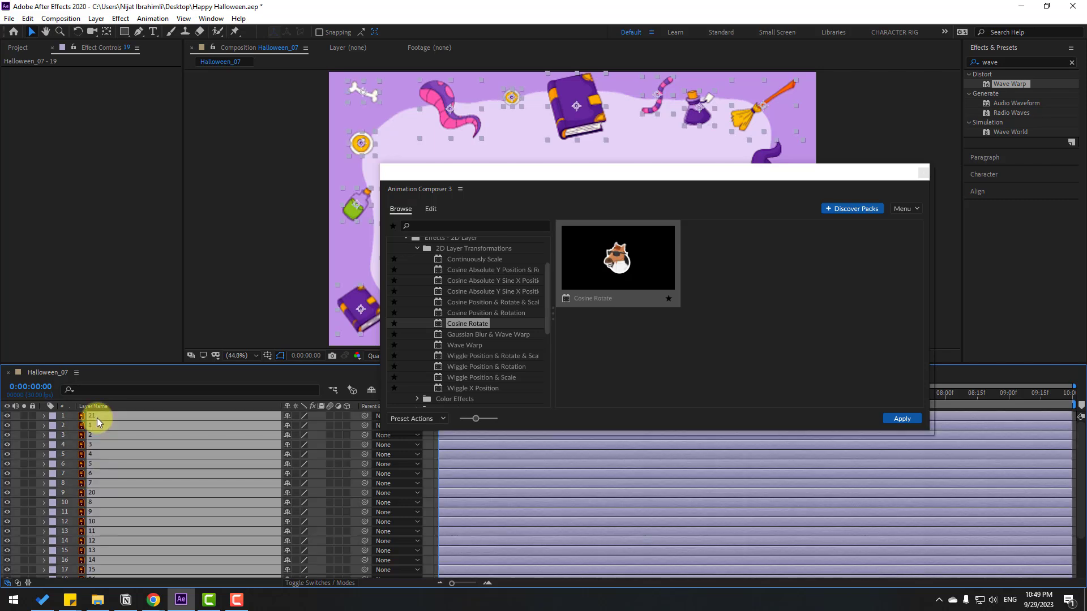
{"action": "left_click", "coordinate": [906, 419]}
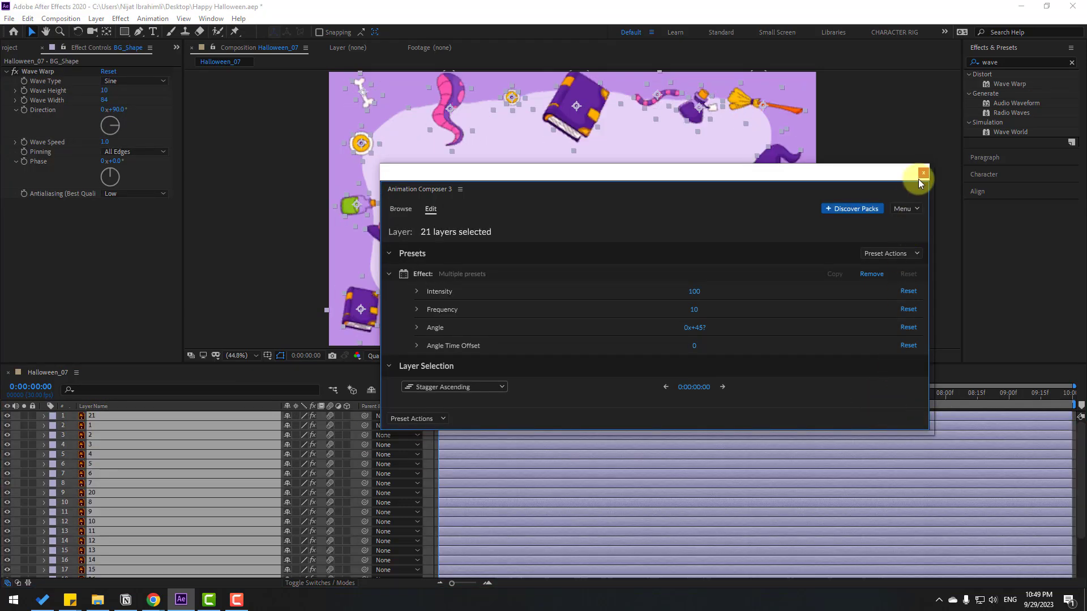
{"action": "left_click", "coordinate": [923, 172]}
Preview the rocking elements, then deselect all layers
{"action": "key", "text": "space"}
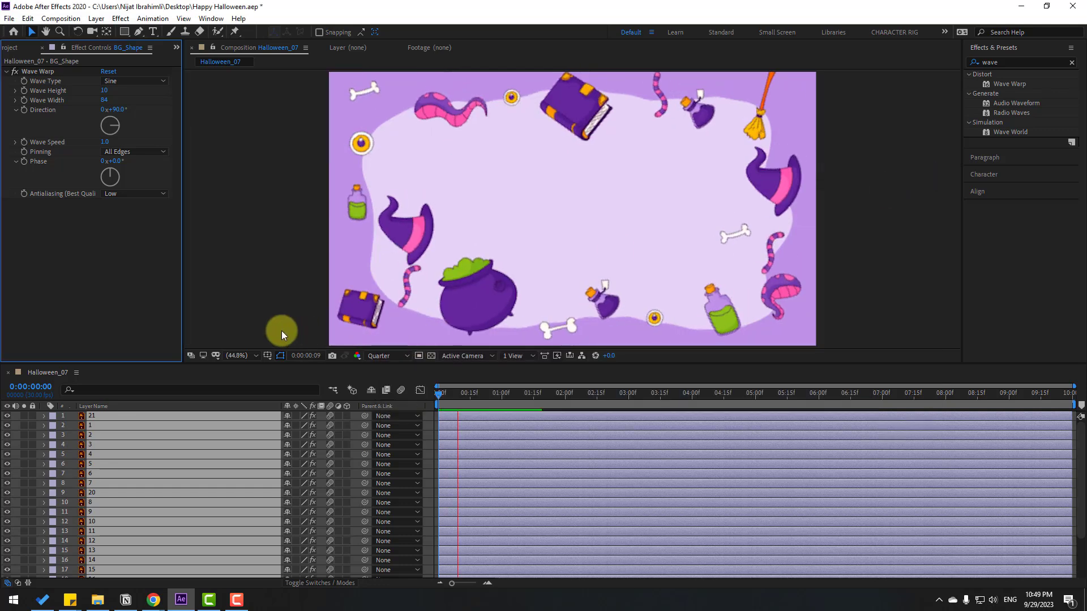
{"action": "key", "text": "space"}
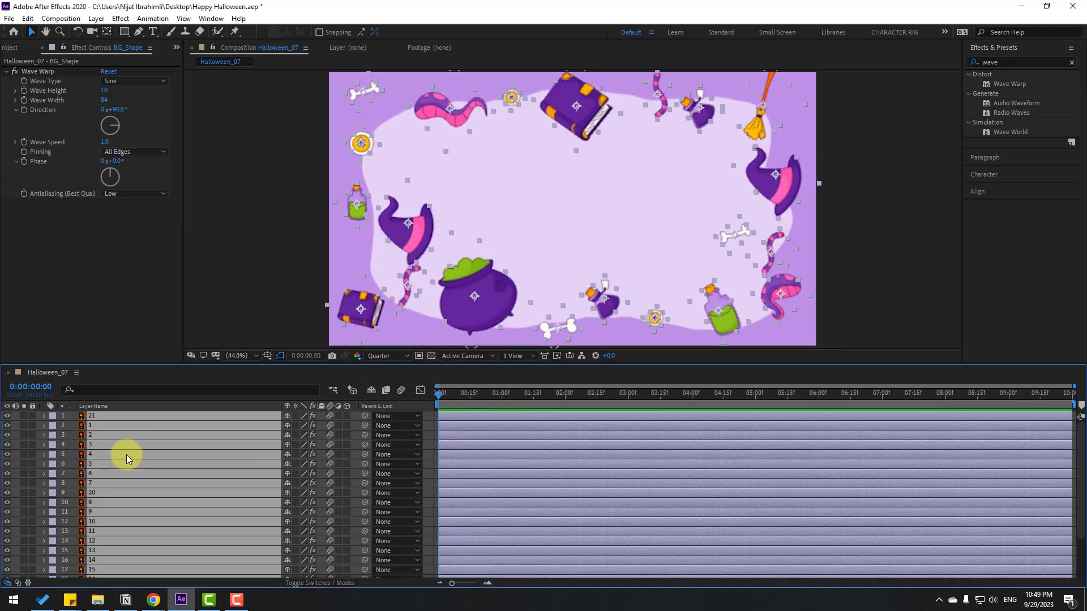
{"action": "left_click", "coordinate": [224, 315]}
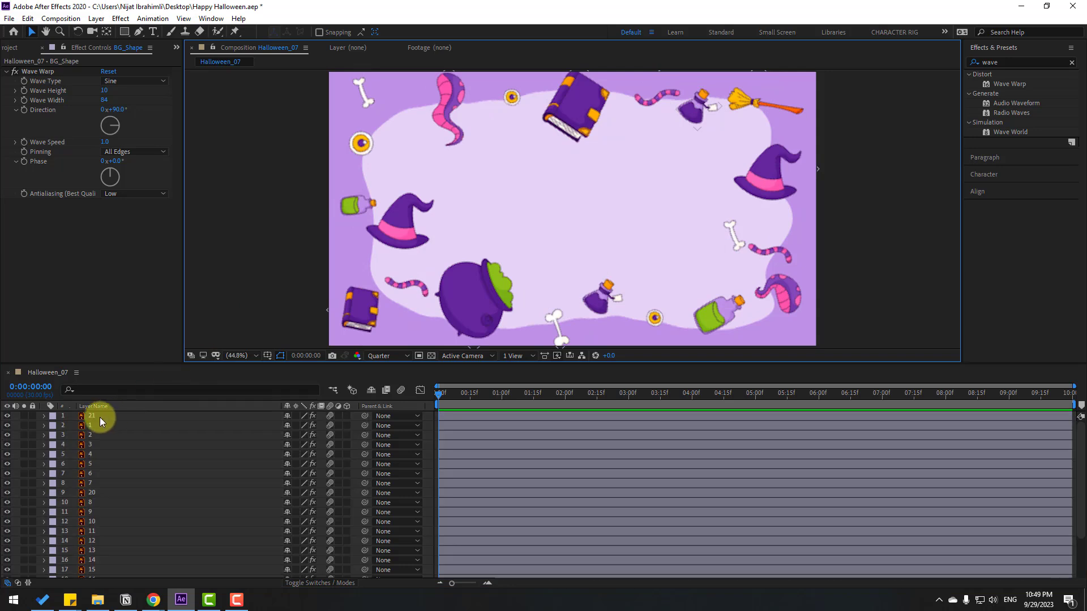
Set layer 21's AC FX Angle to -45° and preview the animation
{"action": "left_click", "coordinate": [100, 417]}
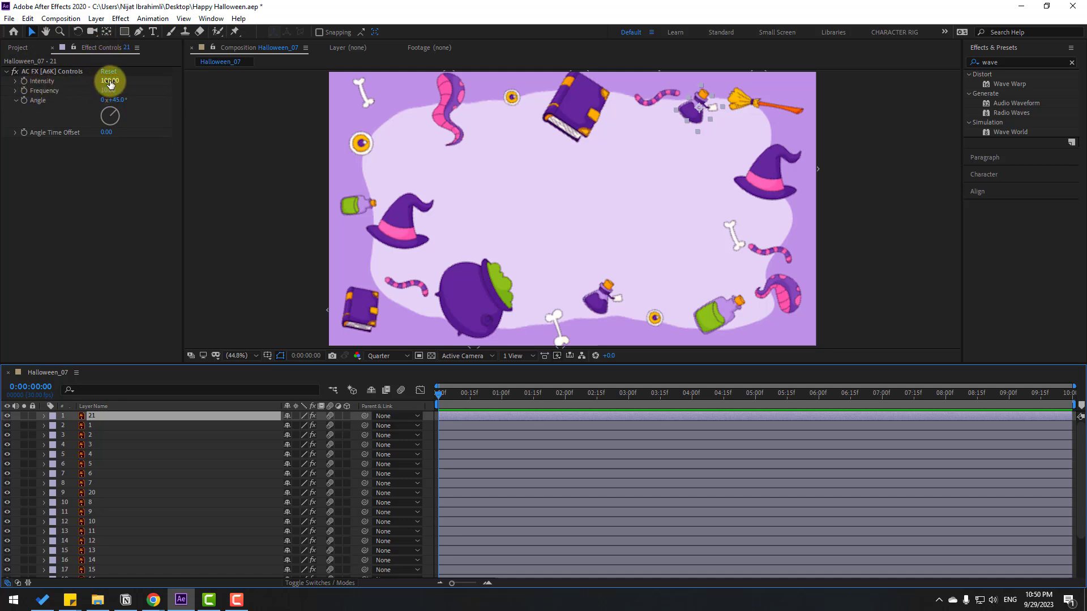
{"action": "left_click", "coordinate": [143, 100]}
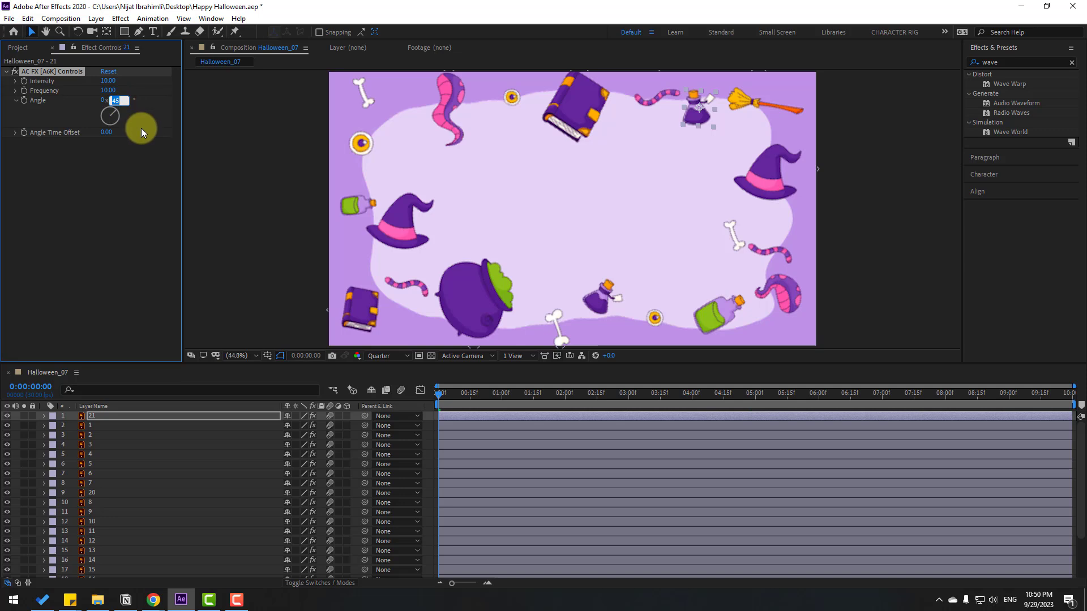
{"action": "type", "text": "-45"}
{"action": "key", "text": "Return"}
{"action": "key", "text": "space"}
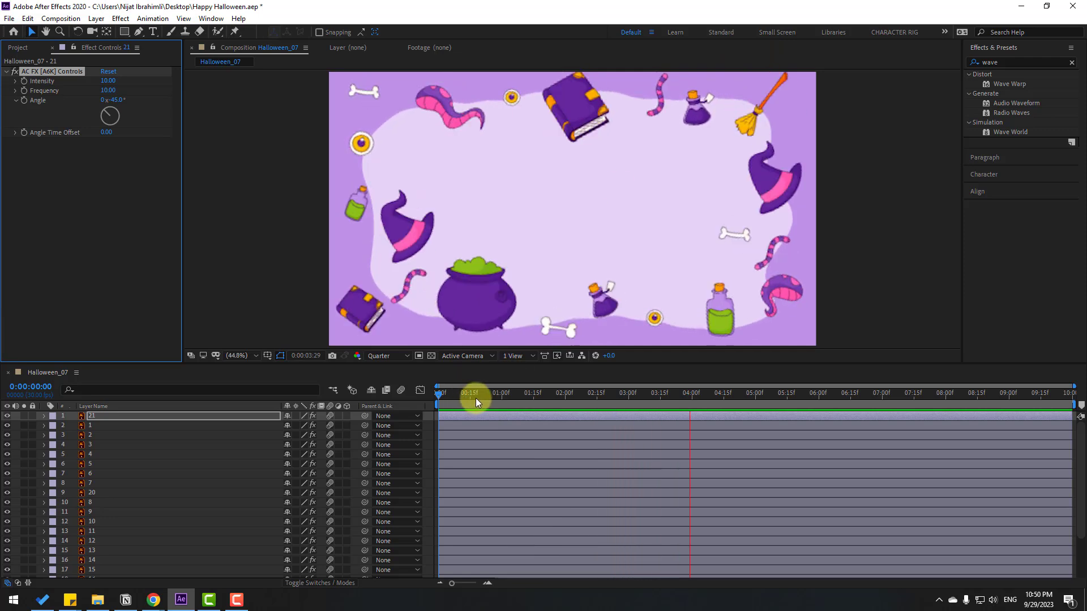
{"action": "key", "text": "space"}
Give layer 2 an Intensity of 10 and an Angle of -45°
{"action": "left_click", "coordinate": [91, 427]}
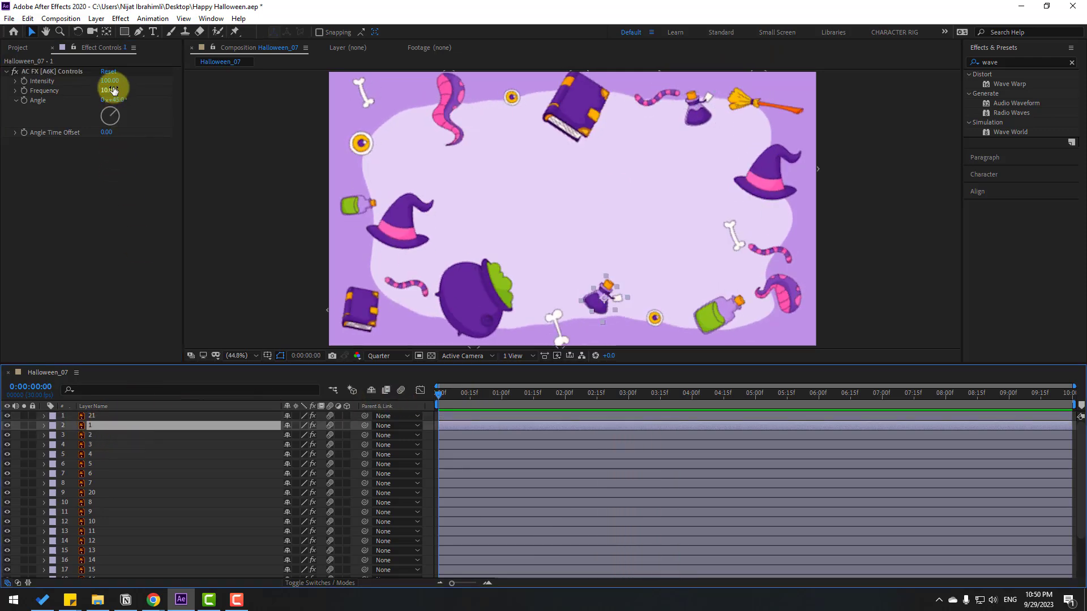
{"action": "left_click", "coordinate": [85, 436]}
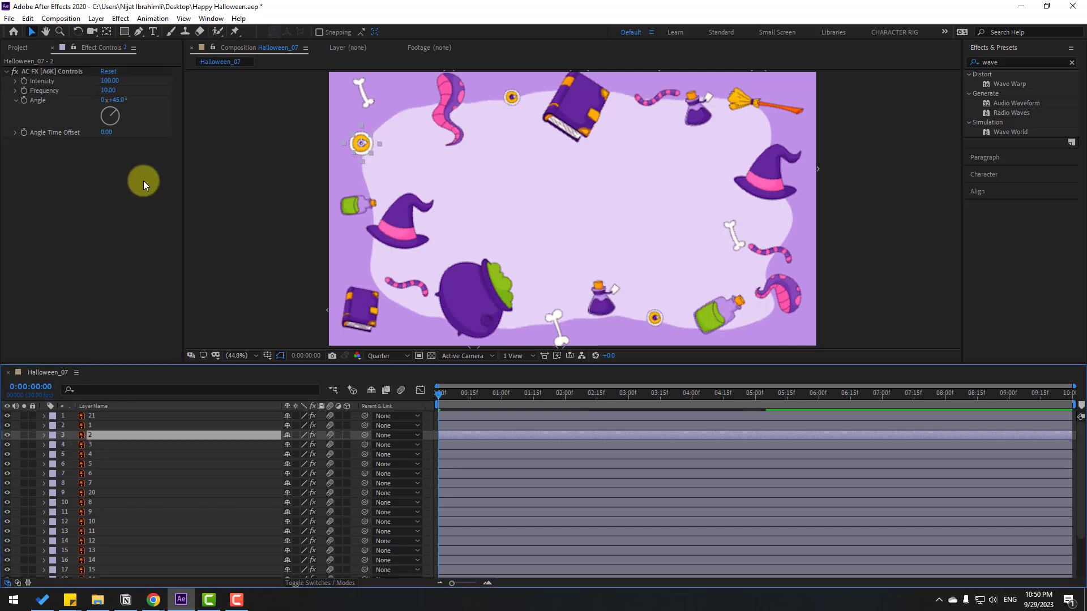
{"action": "left_click", "coordinate": [109, 81]}
{"action": "type", "text": "10"}
{"action": "key", "text": "Return"}
{"action": "left_click", "coordinate": [118, 101]}
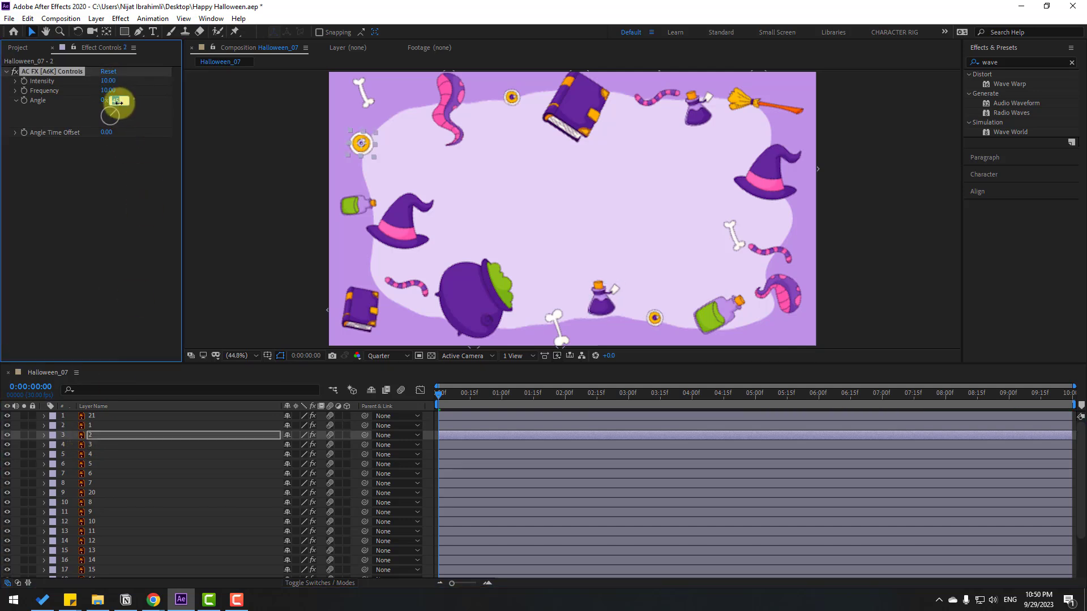
{"action": "left_click", "coordinate": [248, 165]}
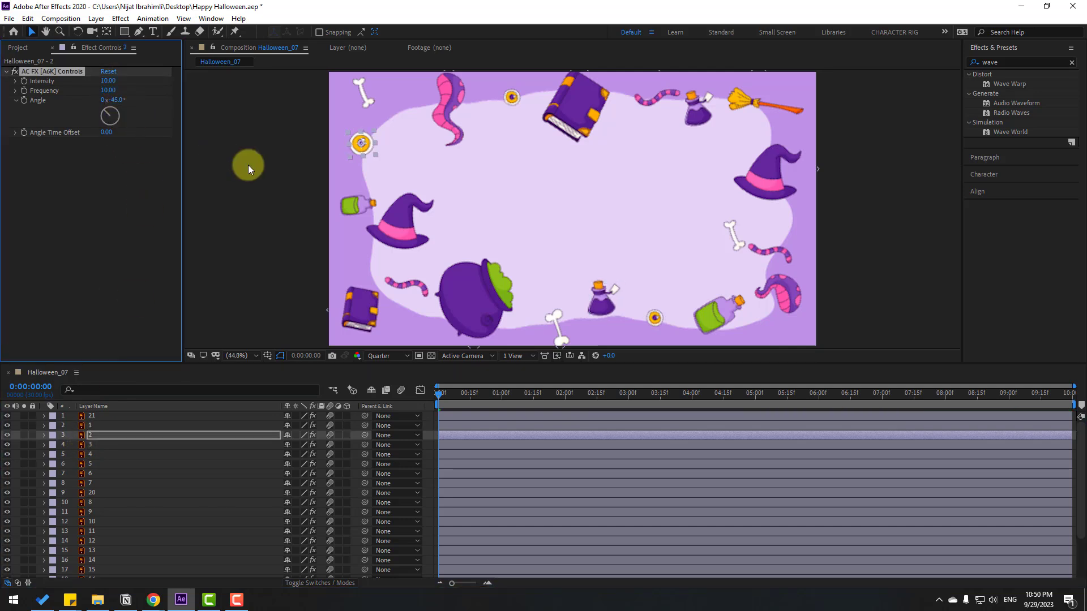
Lower layer 3's Intensity to 10 and set layer 4's Angle to -45°
{"action": "left_click", "coordinate": [90, 444]}
{"action": "left_click_drag", "start_coordinate": [109, 80], "coordinate": [141, 110]}
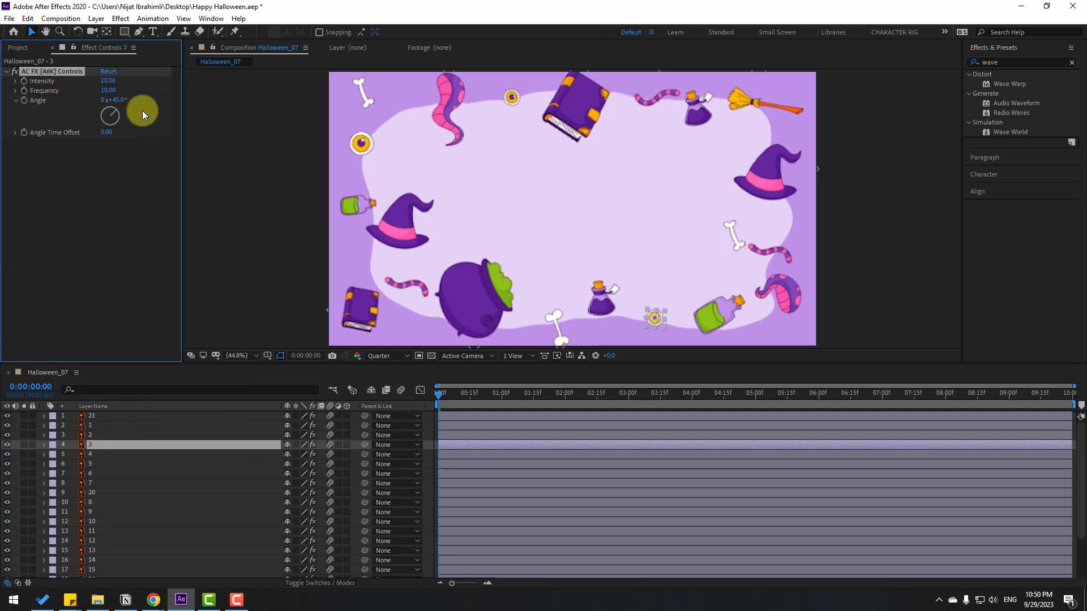
{"action": "left_click", "coordinate": [97, 454]}
{"action": "left_click", "coordinate": [111, 100]}
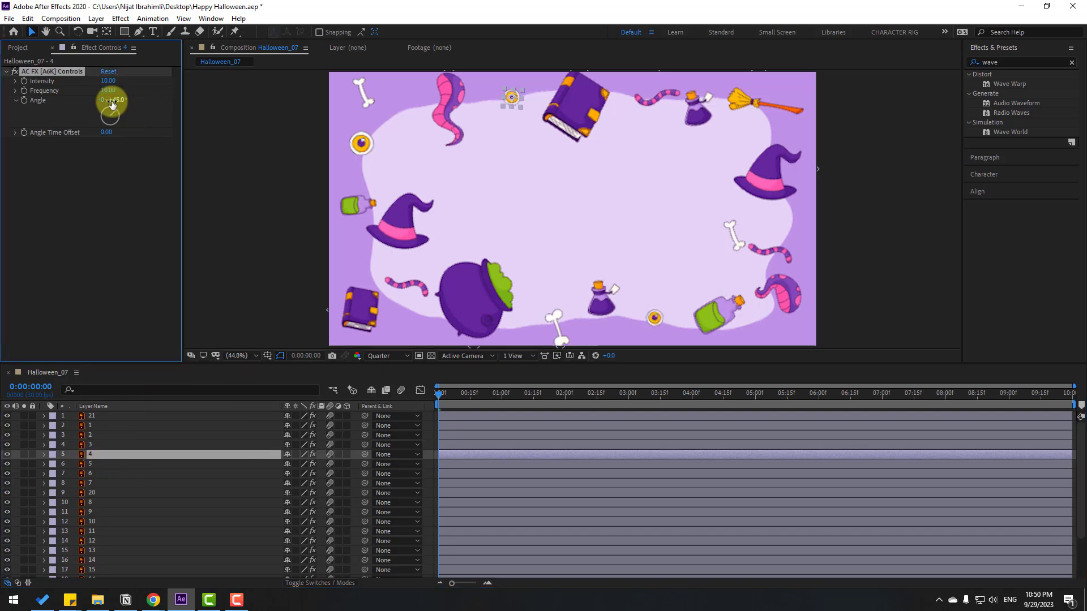
{"action": "type", "text": "-45"}
{"action": "key", "text": "Return"}
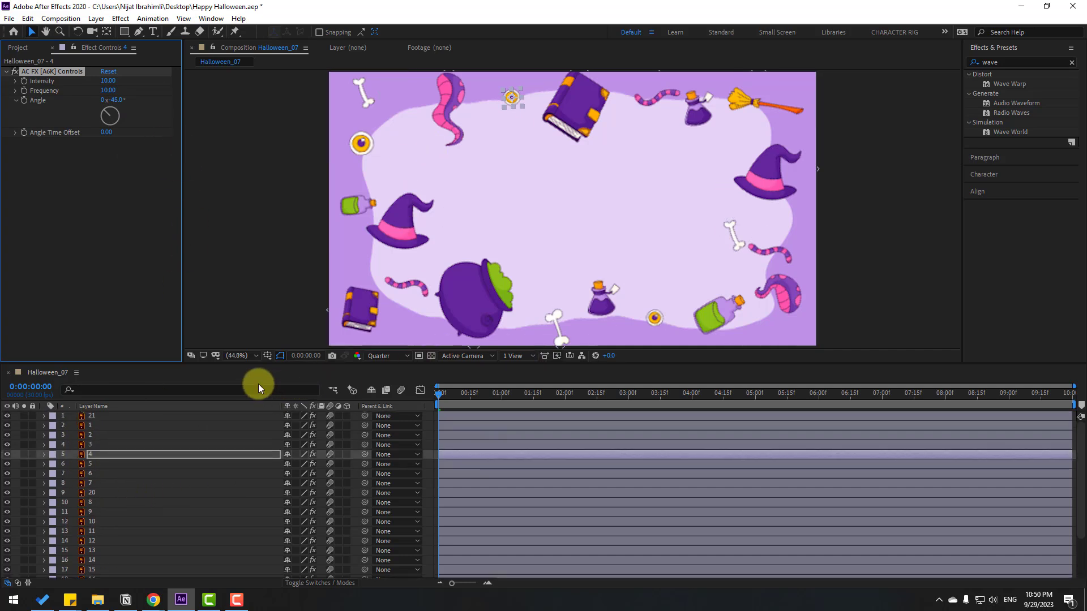
Step down through the layers to check their AC FX settings, ending on layer 19
{"action": "key", "text": "ctrl+Down"}
{"action": "key", "text": "ctrl+Down"}
{"action": "key", "text": "ctrl+Down"}
{"action": "key", "text": "ctrl+Down"}
{"action": "key", "text": "ctrl+Down"}
{"action": "key", "text": "ctrl+Down"}
{"action": "key", "text": "ctrl+Down"}
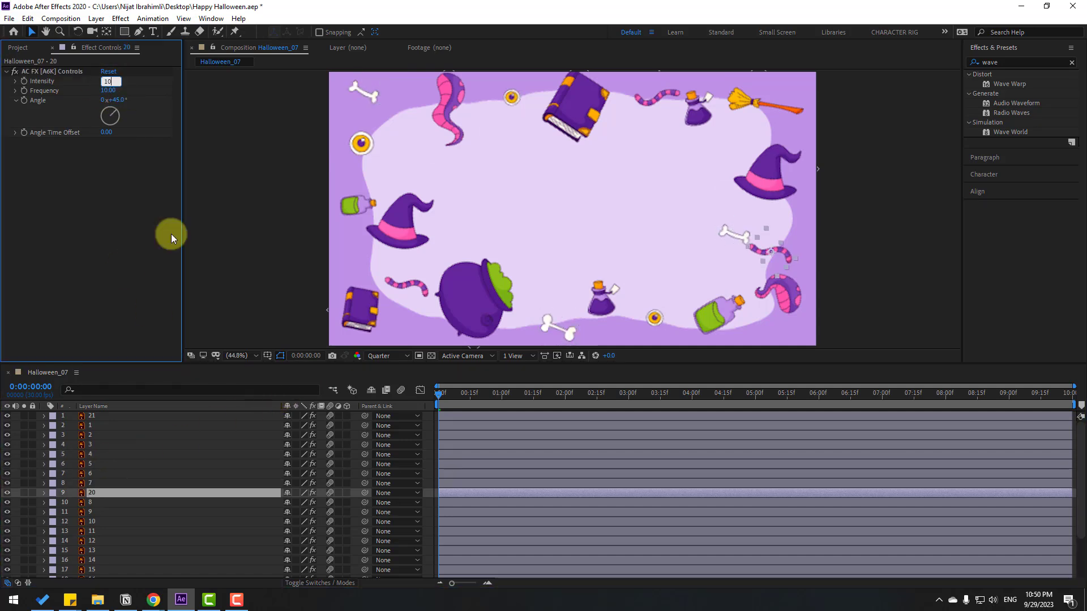
{"action": "key", "text": "ctrl+Down"}
{"action": "key", "text": "ctrl+Down"}
{"action": "key", "text": "ctrl+Down"}
{"action": "key", "text": "ctrl+Down"}
{"action": "key", "text": "ctrl+Down"}
{"action": "key", "text": "ctrl+Down"}
{"action": "key", "text": "ctrl+Down"}
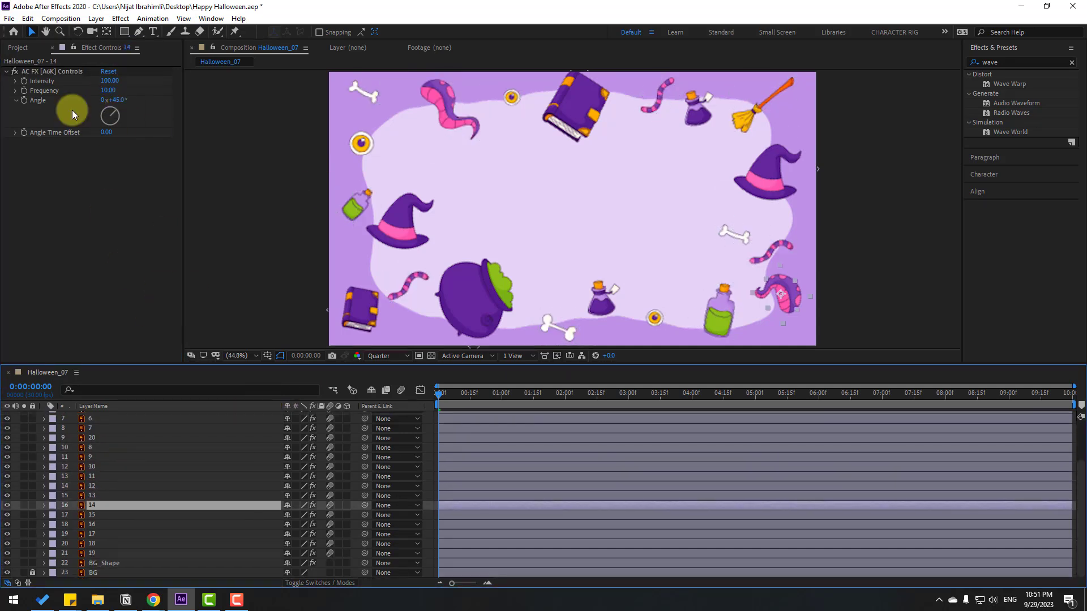
{"action": "key", "text": "ctrl+Down"}
{"action": "key", "text": "ctrl+Down"}
{"action": "left_click", "coordinate": [230, 165]}
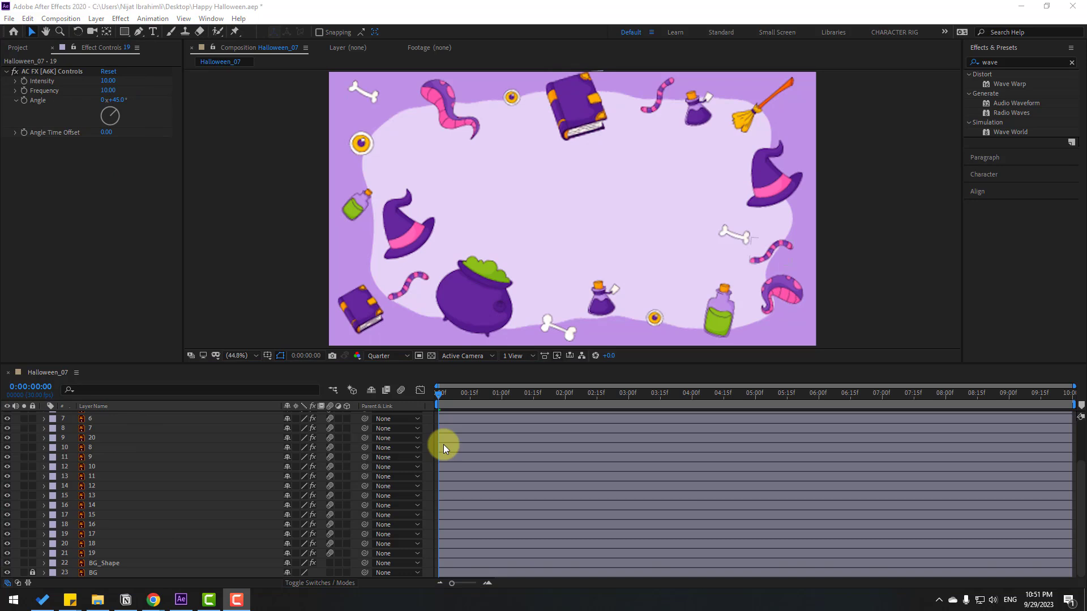
{"action": "left_click", "coordinate": [90, 554]}
{"action": "scroll", "coordinate": [100, 443], "scroll_direction": "up", "scroll_amount": 1}
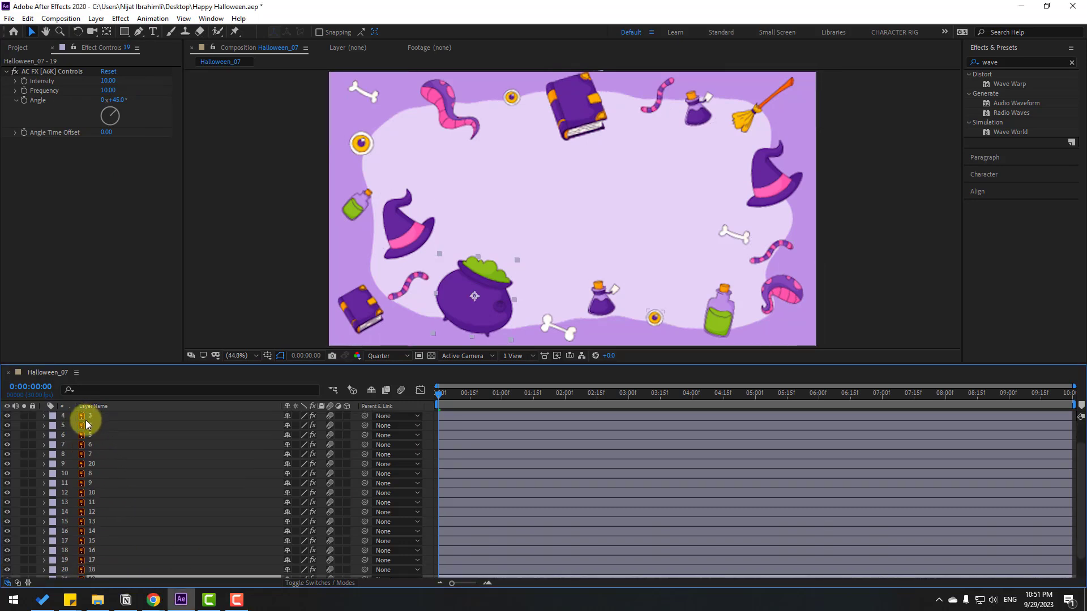
Add Position keyframes at 0:00:03:01 to all layers, then return the playhead to the start
{"action": "scroll", "coordinate": [87, 425], "scroll_direction": "up", "scroll_amount": 1}
{"action": "key", "text": "ctrl+a"}
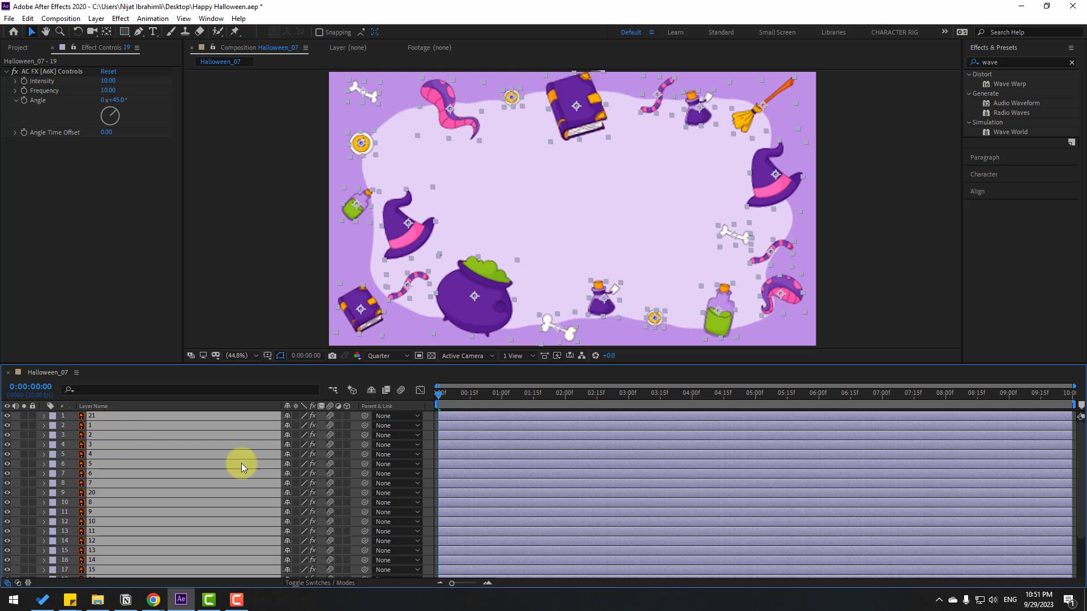
{"action": "left_click", "coordinate": [629, 395]}
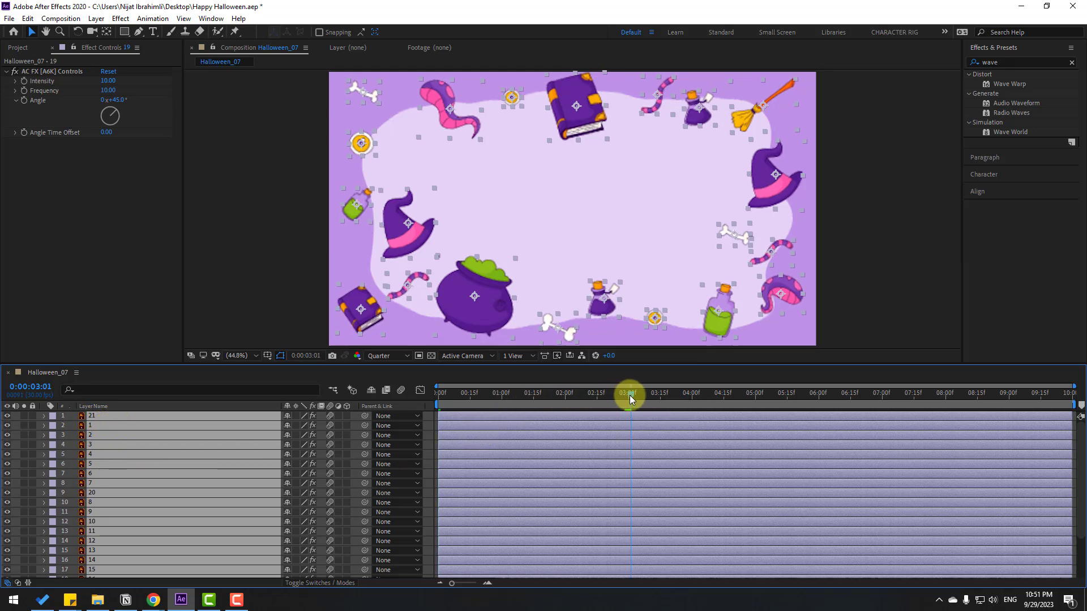
{"action": "key", "text": "p"}
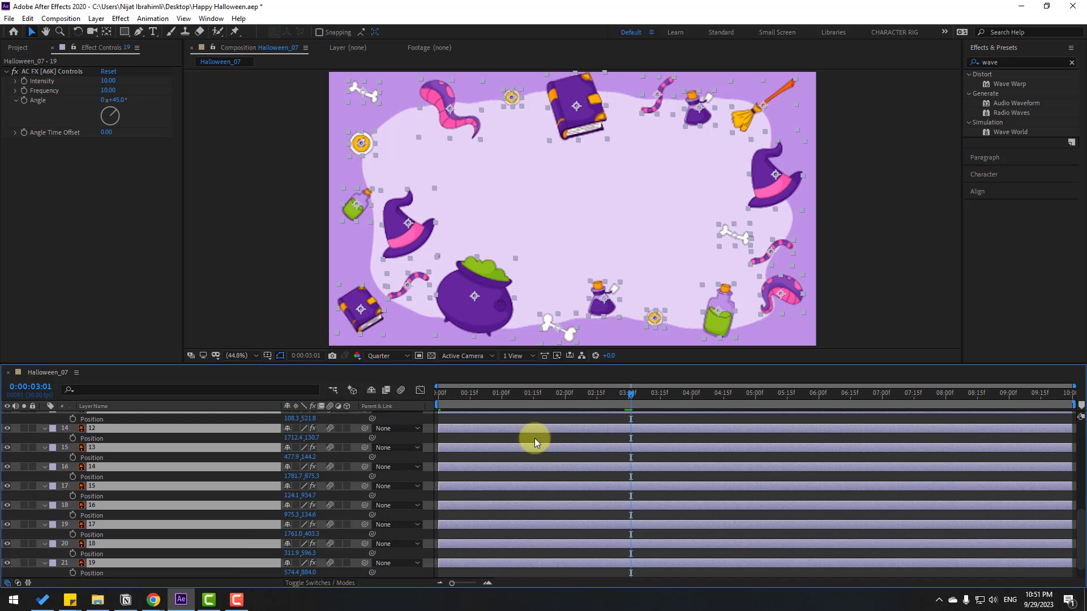
{"action": "left_click", "coordinate": [72, 420]}
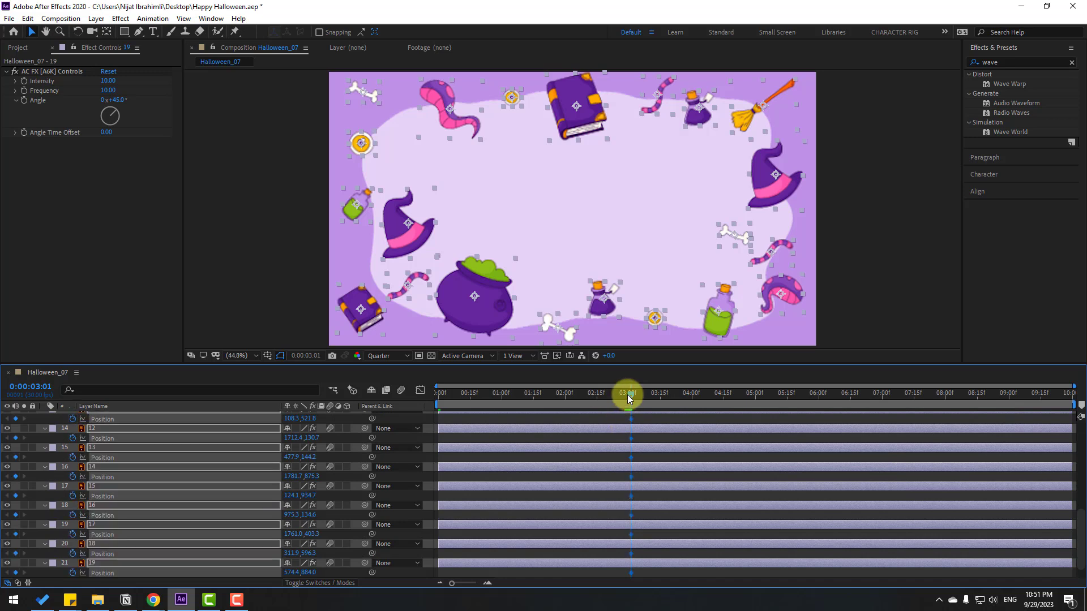
{"action": "left_click_drag", "start_coordinate": [627, 396], "coordinate": [396, 396]}
Drag the book, green potion, orange eye, bone, worms and purple book off the left and top edges
{"action": "left_click", "coordinate": [464, 423]}
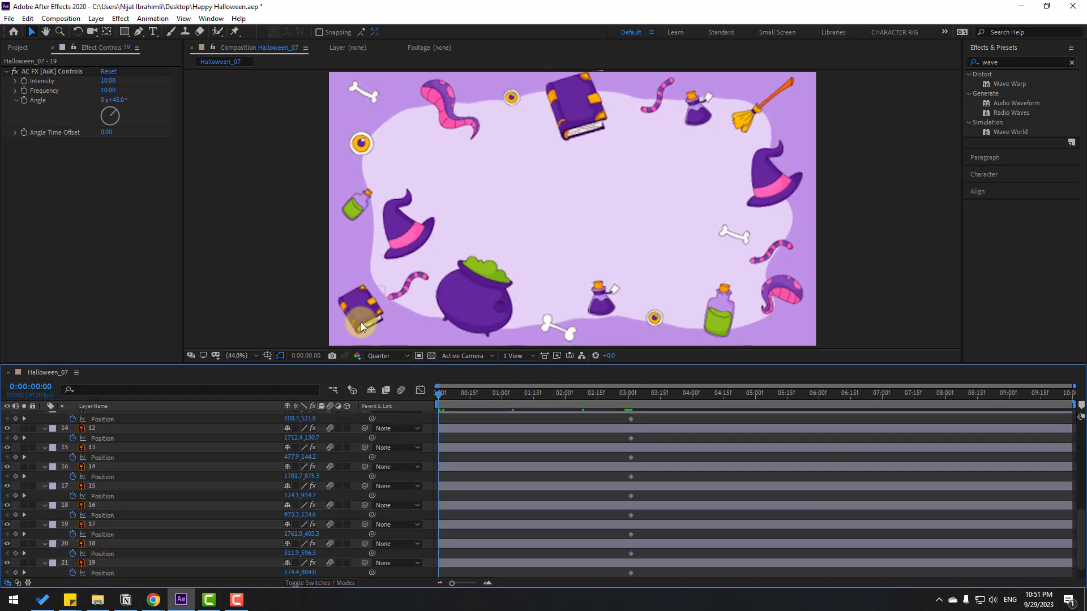
{"action": "left_click_drag", "start_coordinate": [358, 325], "coordinate": [303, 359]}
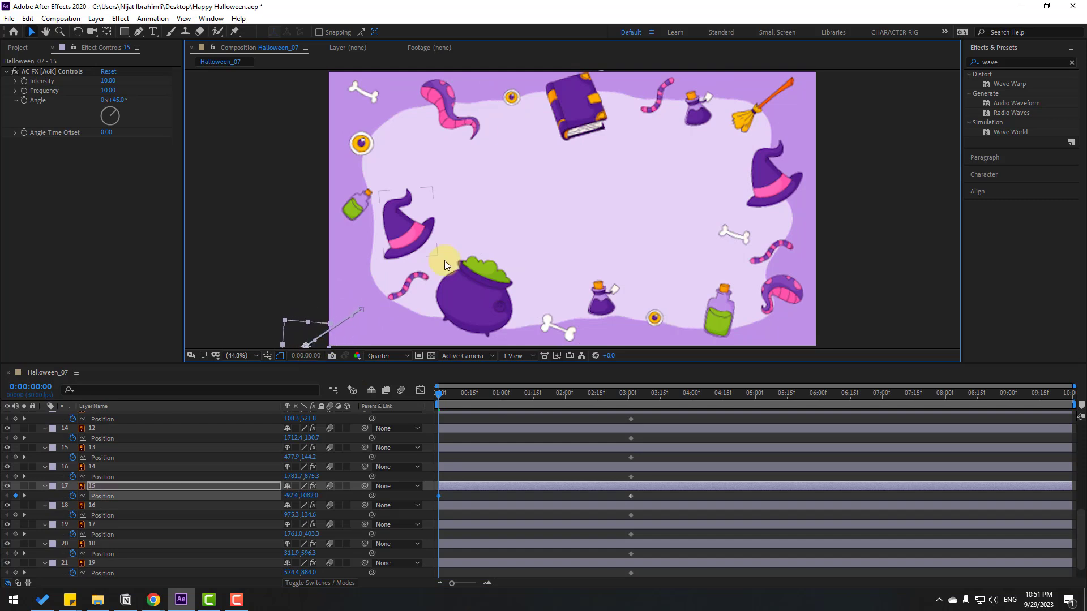
{"action": "left_click_drag", "start_coordinate": [367, 207], "coordinate": [291, 199]}
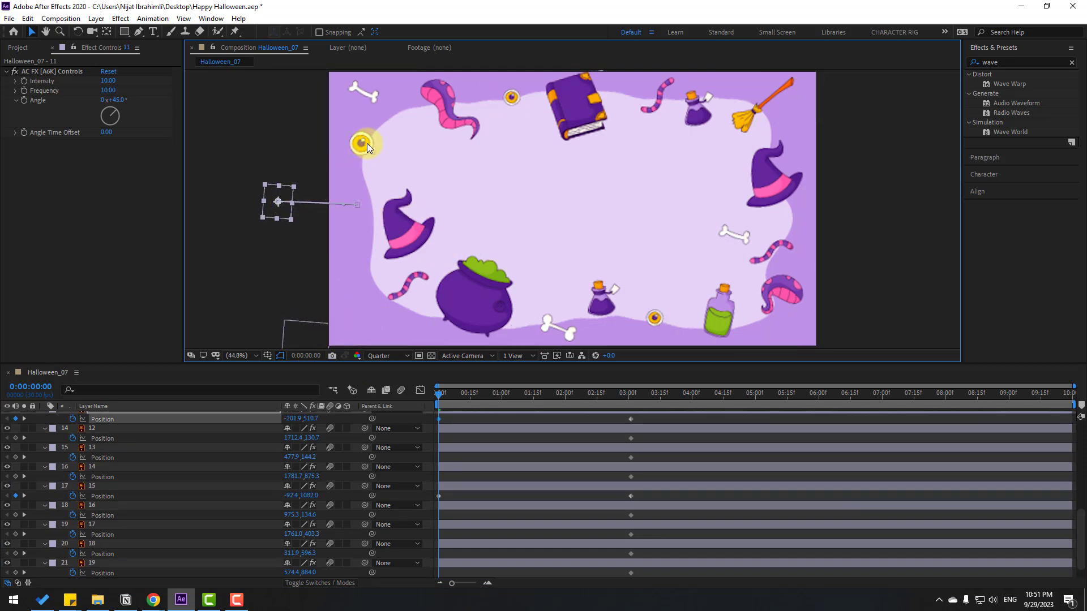
{"action": "left_click_drag", "start_coordinate": [366, 143], "coordinate": [302, 134]}
{"action": "left_click_drag", "start_coordinate": [366, 93], "coordinate": [305, 56]}
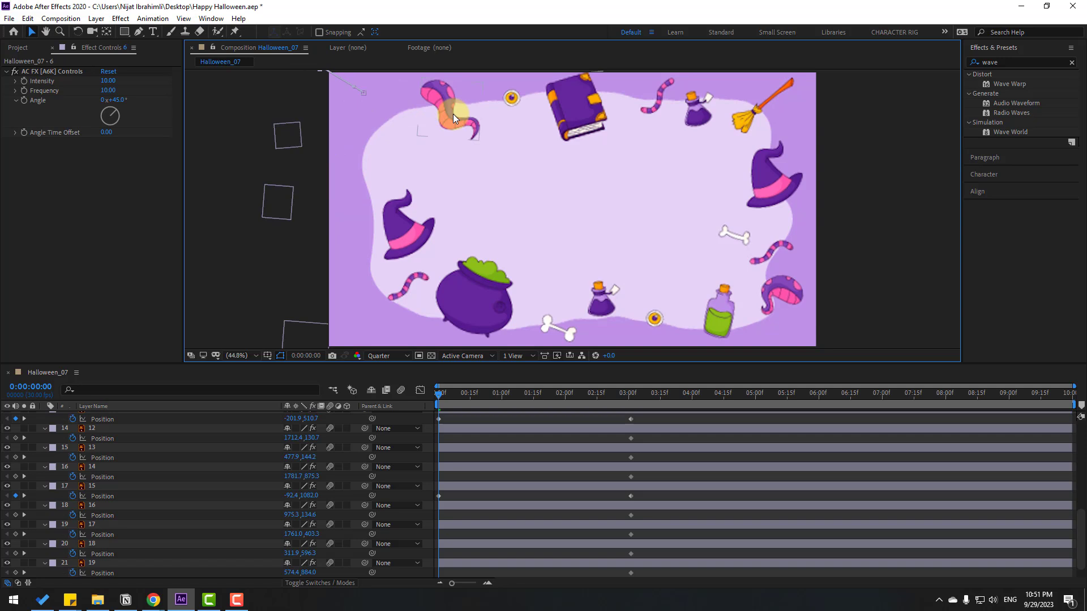
{"action": "left_click_drag", "start_coordinate": [453, 114], "coordinate": [446, 49]}
{"action": "left_click_drag", "start_coordinate": [528, 131], "coordinate": [520, 145]}
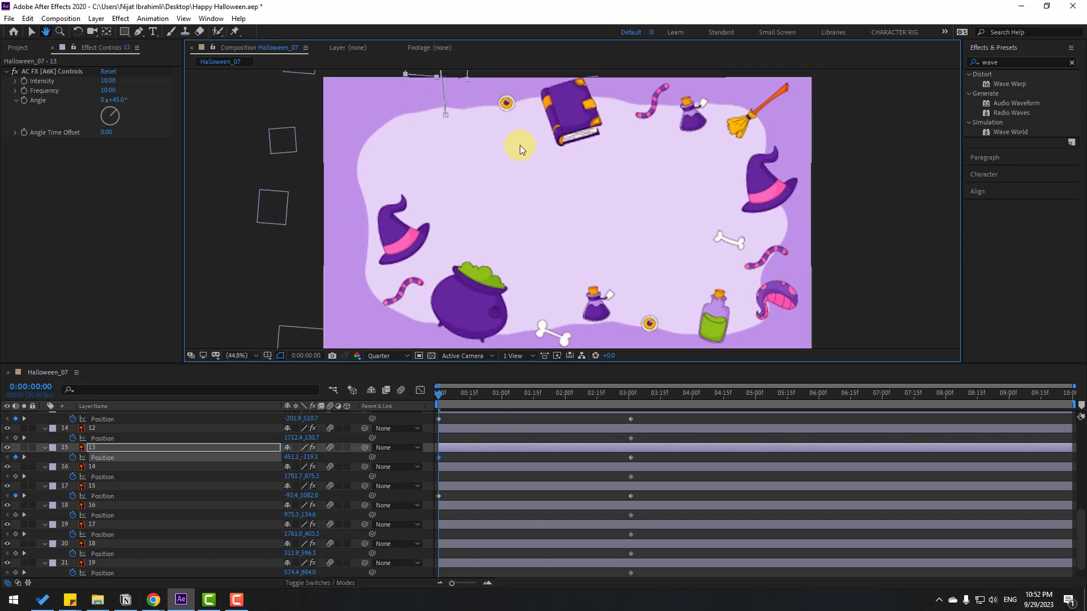
{"action": "key", "text": "comma"}
{"action": "key", "text": "comma"}
{"action": "left_click", "coordinate": [533, 120]}
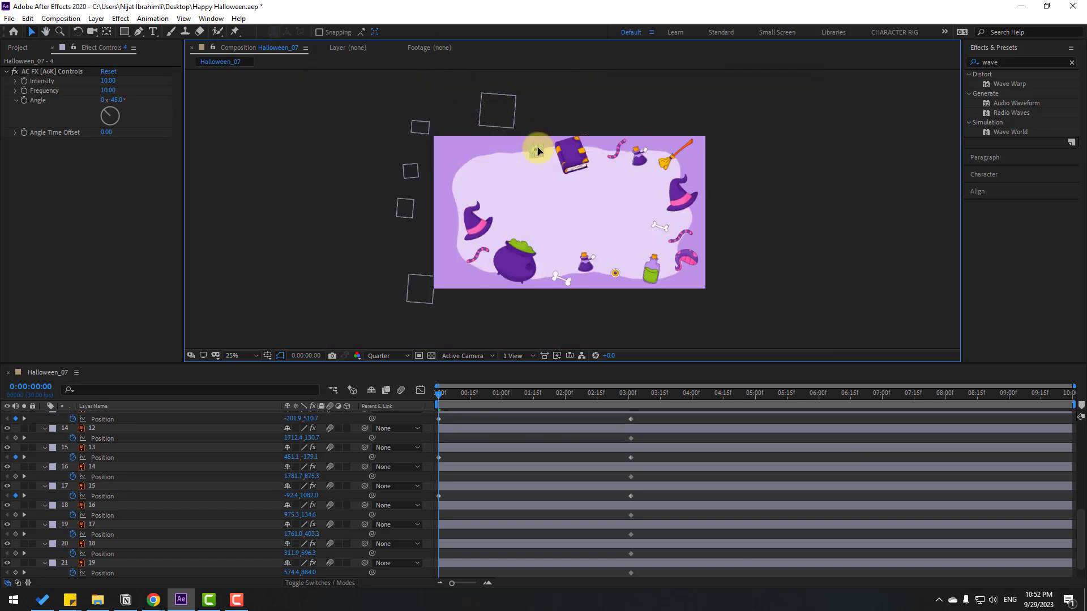
{"action": "left_click_drag", "start_coordinate": [571, 154], "coordinate": [576, 111]}
{"action": "left_click_drag", "start_coordinate": [619, 149], "coordinate": [632, 90]}
Push the broom, worms, bones, tentacle, cauldron and witch hat out of frame; select the 3-second keyframes
{"action": "left_click_drag", "start_coordinate": [687, 154], "coordinate": [746, 129]}
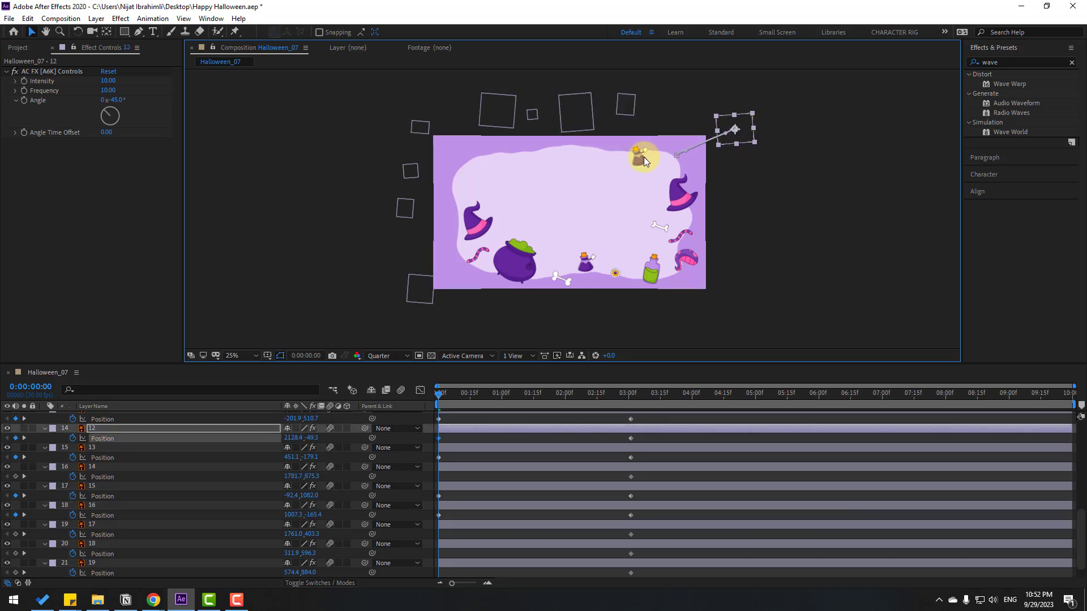
{"action": "left_click_drag", "start_coordinate": [644, 157], "coordinate": [688, 103]}
{"action": "left_click_drag", "start_coordinate": [684, 193], "coordinate": [737, 191]}
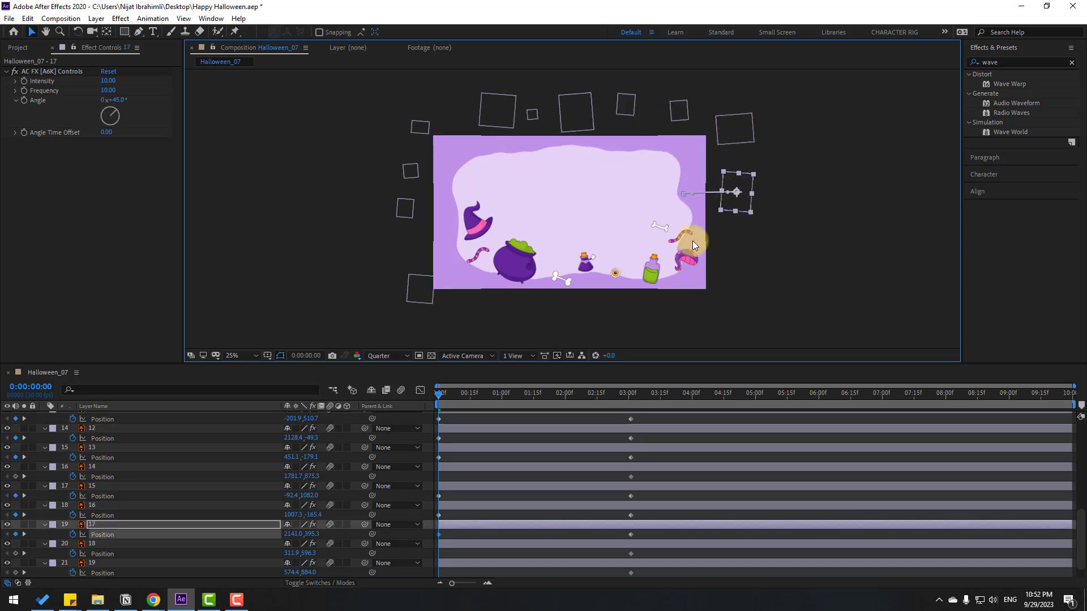
{"action": "left_click_drag", "start_coordinate": [689, 234], "coordinate": [735, 235]}
{"action": "left_click_drag", "start_coordinate": [658, 224], "coordinate": [726, 301]}
{"action": "left_click_drag", "start_coordinate": [652, 272], "coordinate": [658, 324]}
{"action": "left_click_drag", "start_coordinate": [563, 282], "coordinate": [545, 323]}
{"action": "left_click_drag", "start_coordinate": [583, 261], "coordinate": [585, 307]}
{"action": "left_click_drag", "start_coordinate": [491, 273], "coordinate": [501, 332]}
{"action": "left_click_drag", "start_coordinate": [477, 252], "coordinate": [459, 324]}
{"action": "left_click_drag", "start_coordinate": [478, 221], "coordinate": [410, 246]}
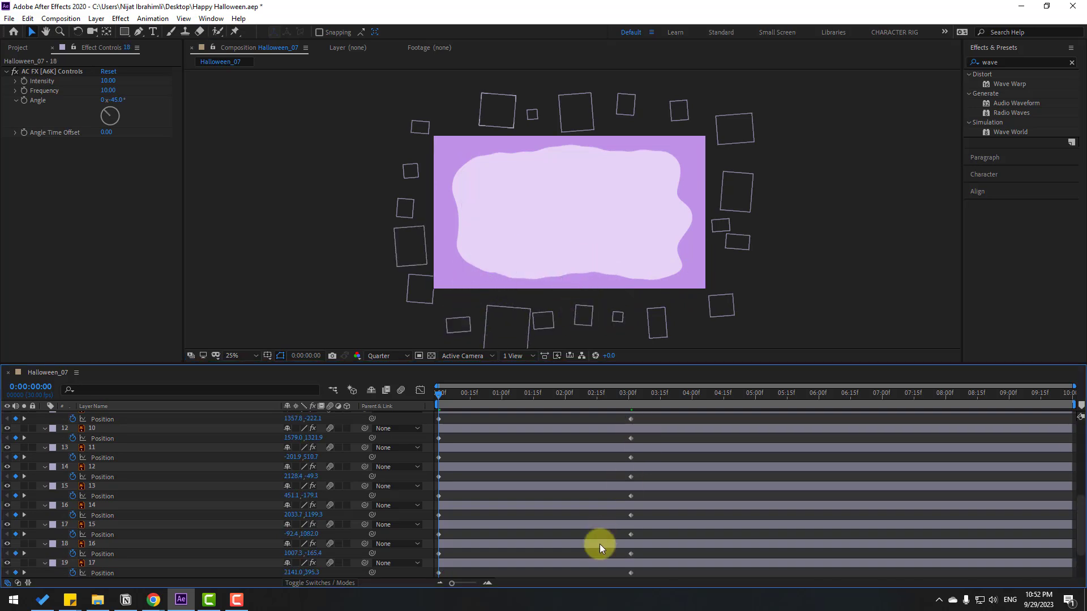
{"action": "scroll", "coordinate": [606, 544], "scroll_direction": "down", "scroll_amount": 2}
{"action": "left_click_drag", "start_coordinate": [634, 555], "coordinate": [433, 380]}
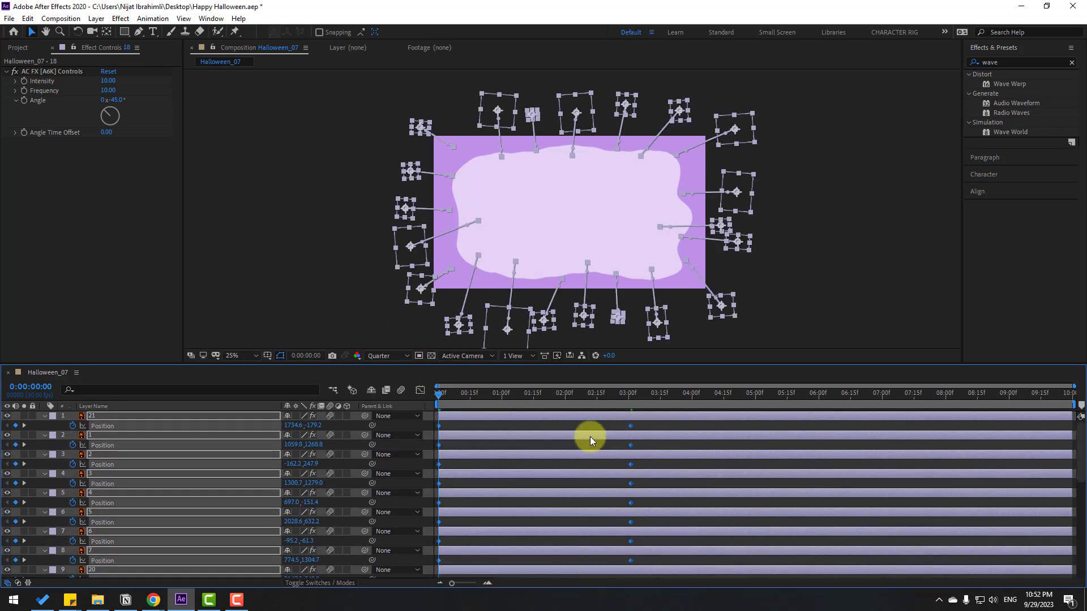
Apply Easy Ease to the selected Position keyframes
{"action": "right_click", "coordinate": [631, 427]}
{"action": "mouse_move", "coordinate": [753, 566]}
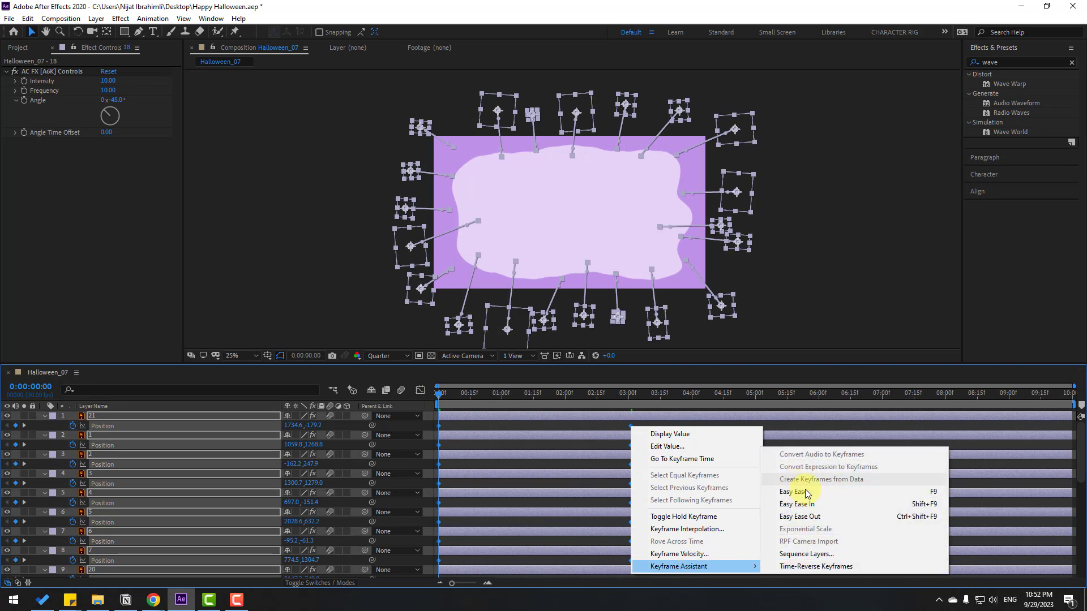
{"action": "left_click", "coordinate": [856, 492]}
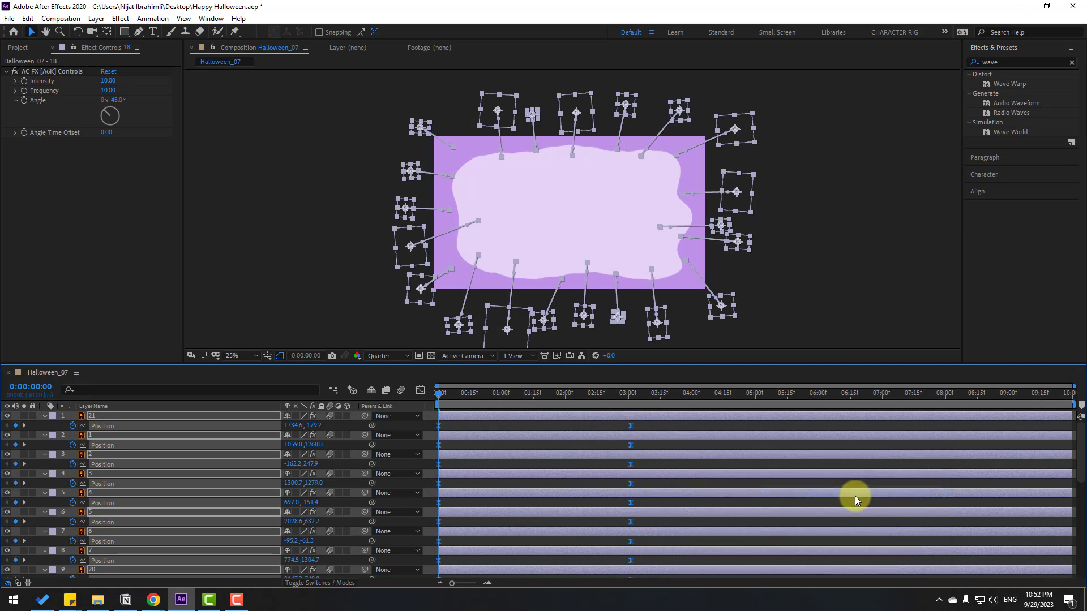
Select the ending keyframes in the Graph Editor's speed curves and preview the eased motion
{"action": "left_click", "coordinate": [420, 390]}
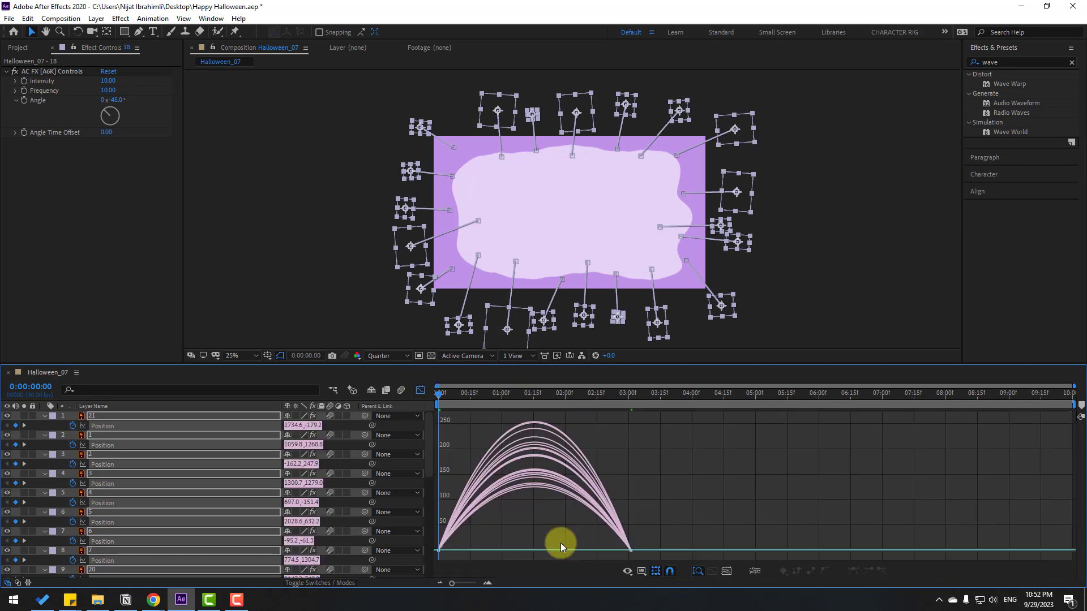
{"action": "left_click", "coordinate": [418, 564]}
{"action": "left_click_drag", "start_coordinate": [657, 528], "coordinate": [555, 545]}
{"action": "key", "text": "space"}
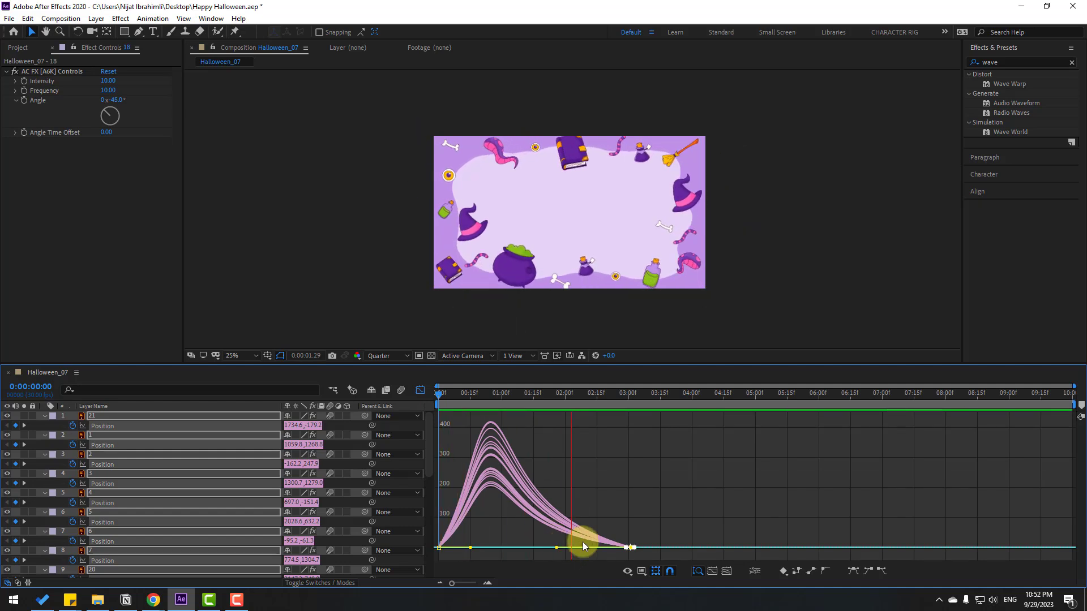
{"action": "key", "text": "space"}
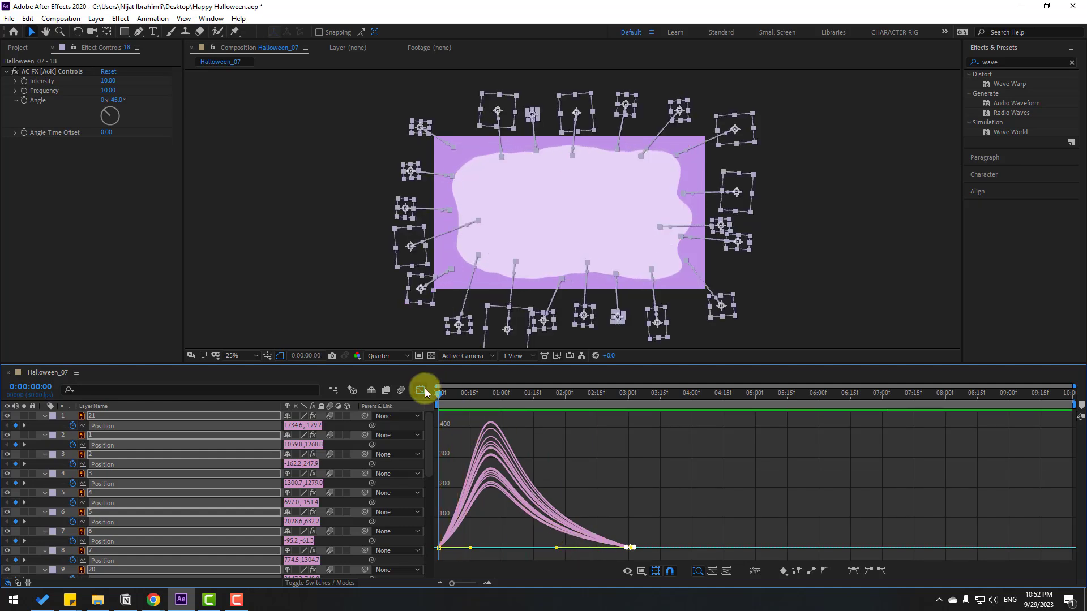
Shift the ending Position keyframes earlier to about 0:00:02:15 and preview the quicker landing
{"action": "left_click", "coordinate": [420, 390]}
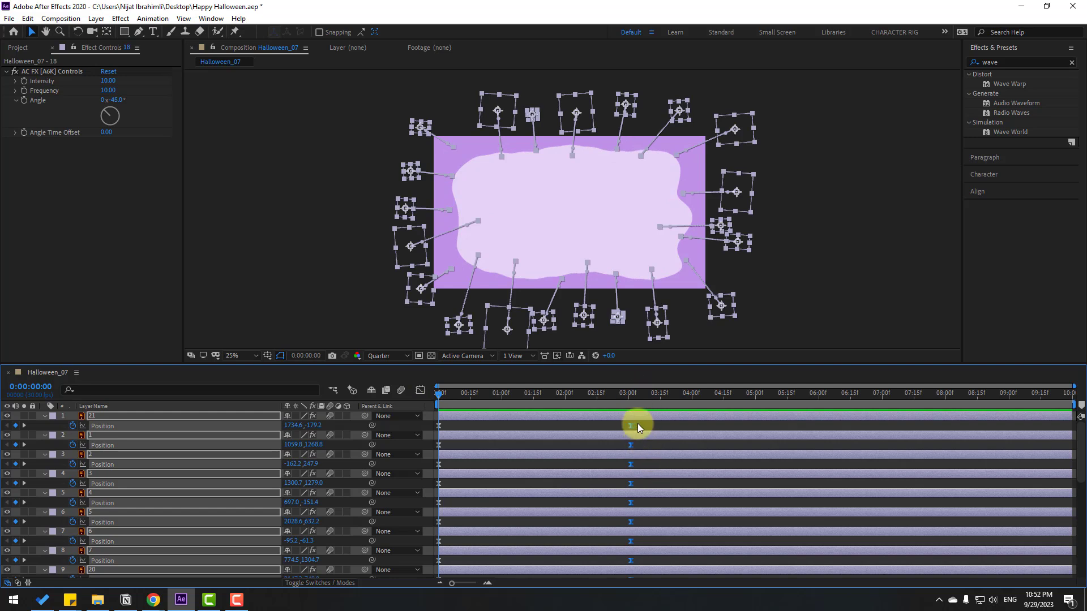
{"action": "scroll", "coordinate": [641, 433], "scroll_direction": "down", "scroll_amount": 10}
{"action": "scroll", "coordinate": [606, 535], "scroll_direction": "up", "scroll_amount": 10}
{"action": "left_click_drag", "start_coordinate": [629, 429], "coordinate": [606, 429]}
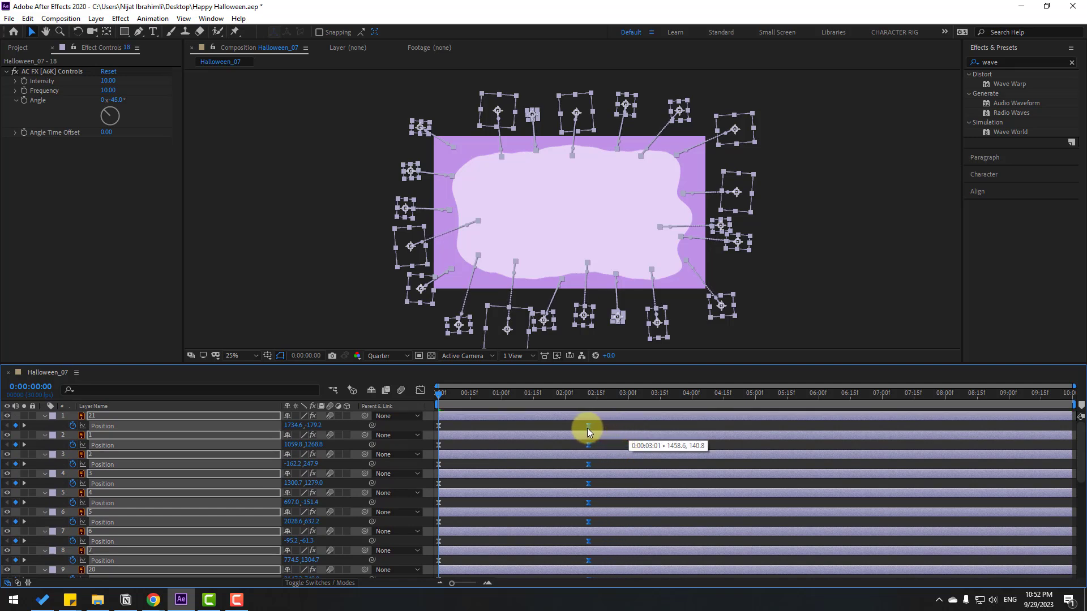
{"action": "left_click", "coordinate": [468, 427]}
{"action": "key", "text": "space"}
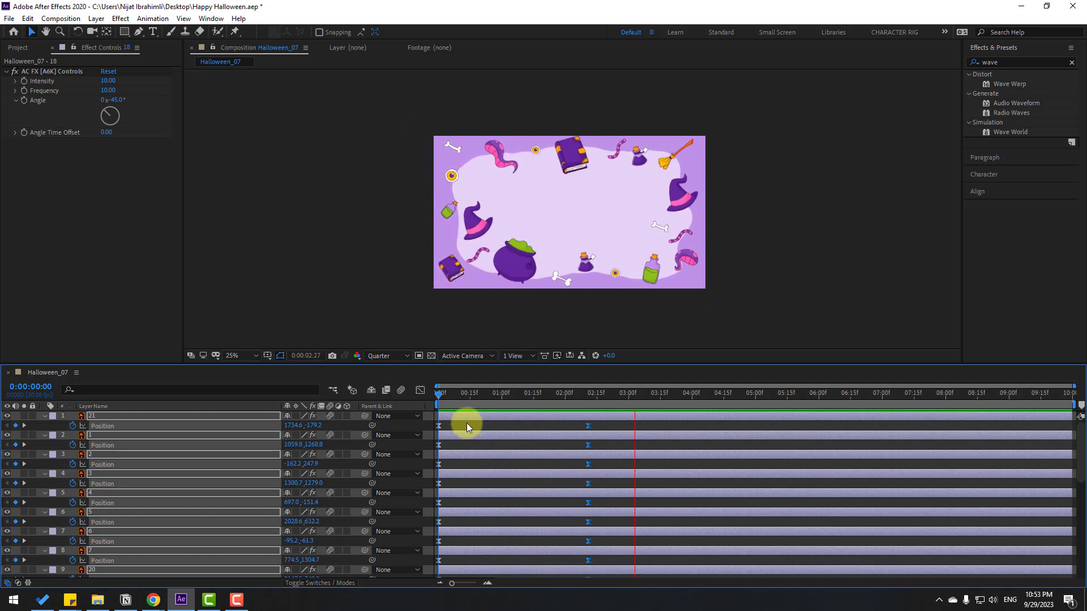
{"action": "key", "text": "space"}
{"action": "key", "text": "ctrl+a"}
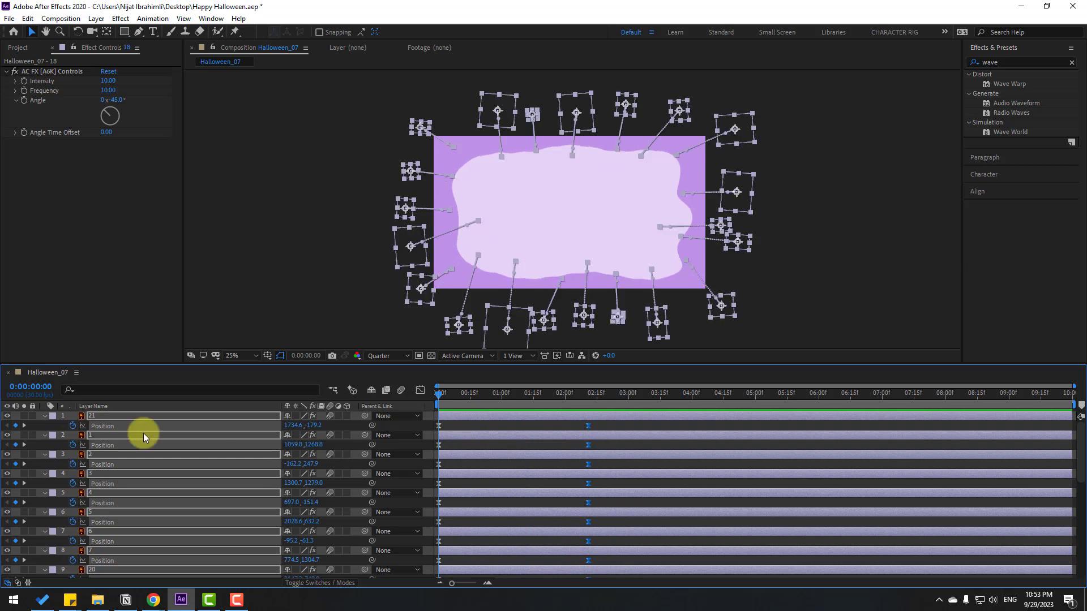
Collapse the Position rows and create a two-line 'HAPPY' / 'HALLOWEEN' text layer
{"action": "left_click", "coordinate": [332, 280]}
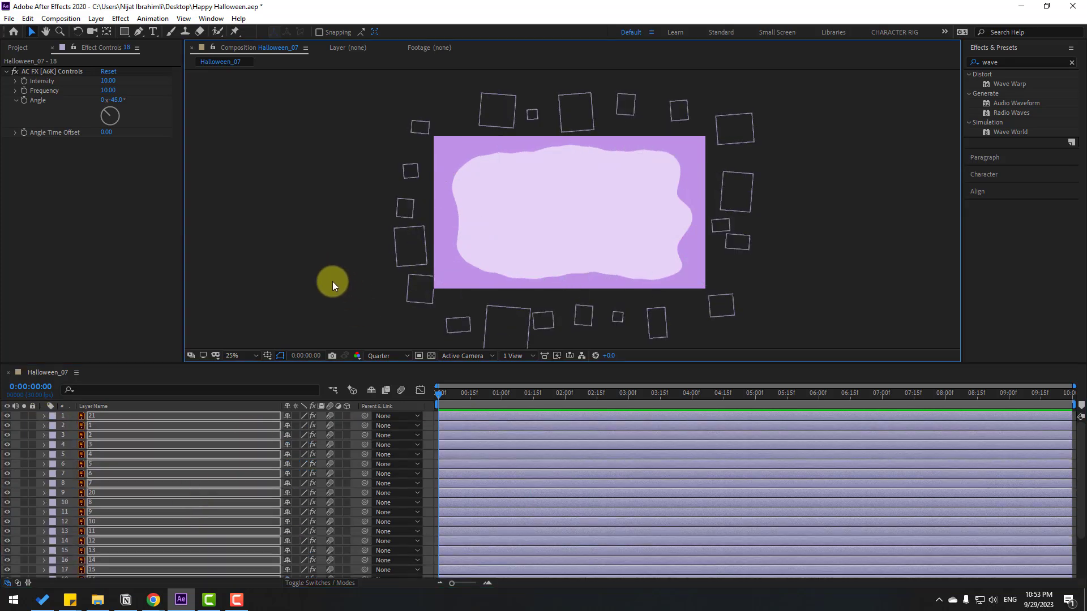
{"action": "key", "text": "u"}
{"action": "left_click", "coordinate": [149, 33]}
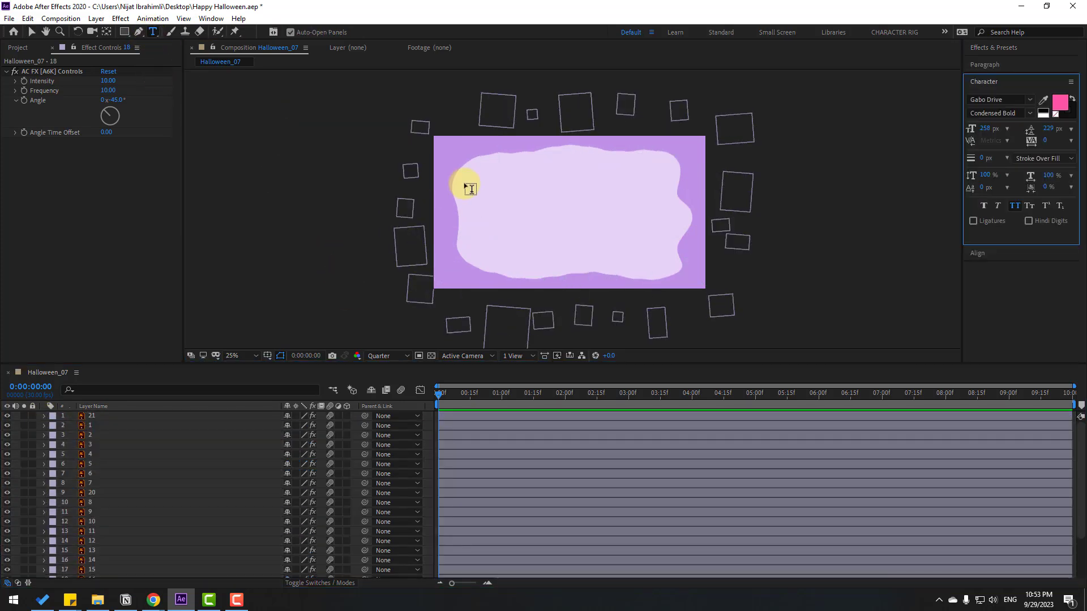
{"action": "left_click", "coordinate": [496, 201]}
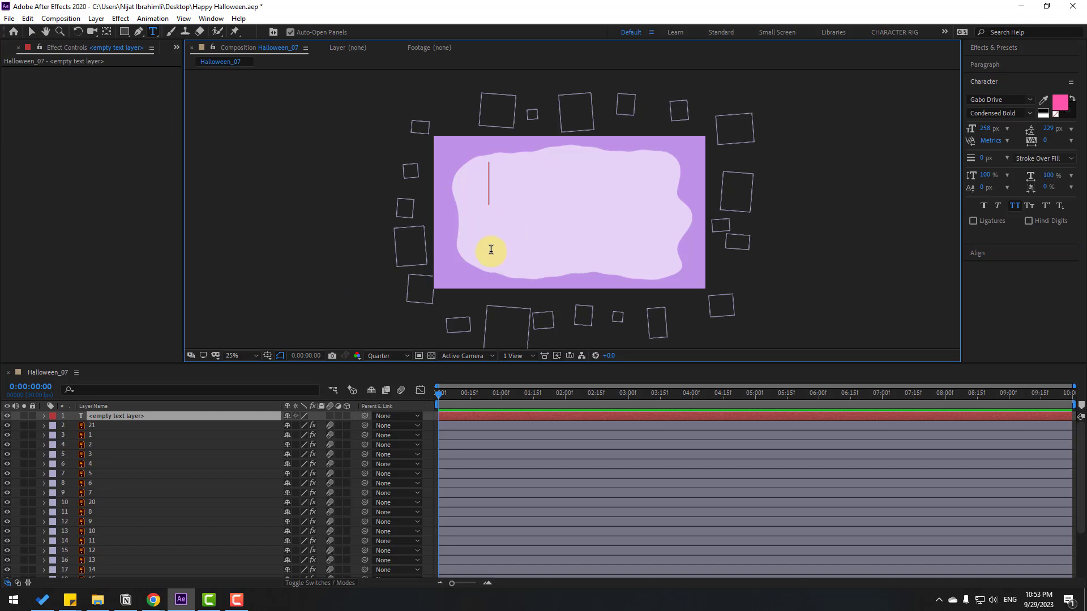
{"action": "type", "text": "HAPPY"}
{"action": "key", "text": "Return"}
{"action": "type", "text": "HALL"}
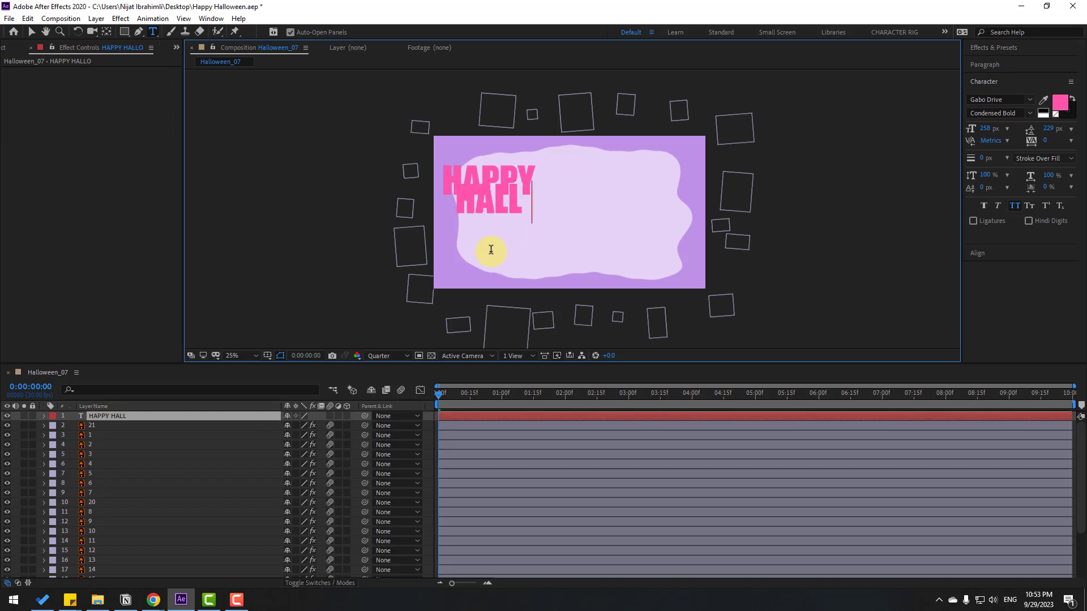
{"action": "type", "text": "OWEEN"}
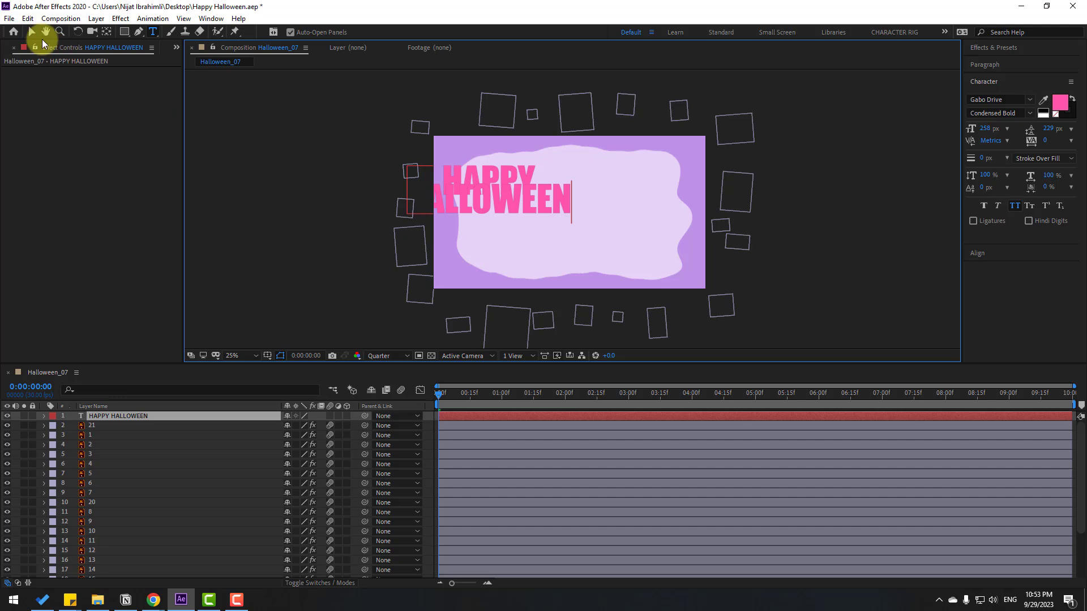
Centre the title in the frame and move the playhead to 4 seconds
{"action": "left_click", "coordinate": [31, 32]}
{"action": "key", "text": "period"}
{"action": "left_click_drag", "start_coordinate": [498, 219], "coordinate": [646, 221]}
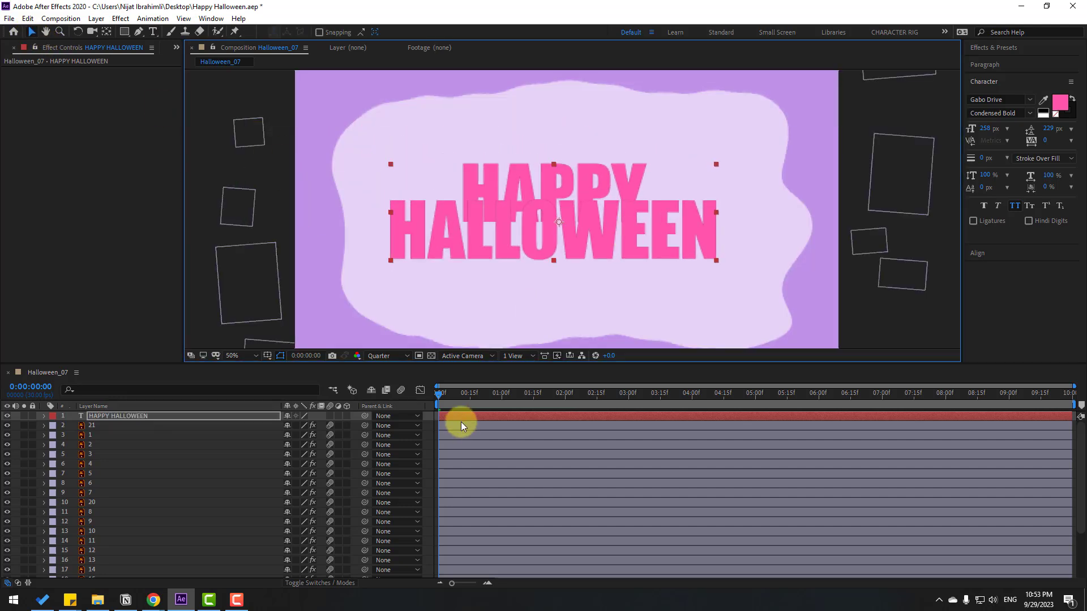
{"action": "left_click_drag", "start_coordinate": [521, 397], "coordinate": [692, 397]}
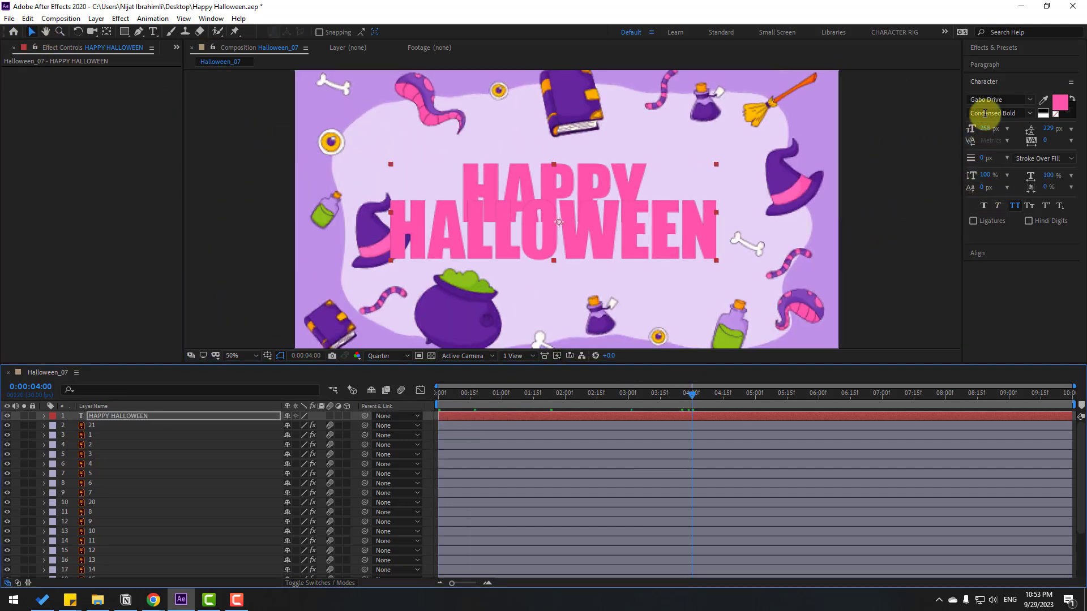
Set the title to Simpsonfont Regular at 159 px and nudge it slightly higher
{"action": "left_click", "coordinate": [1030, 103]}
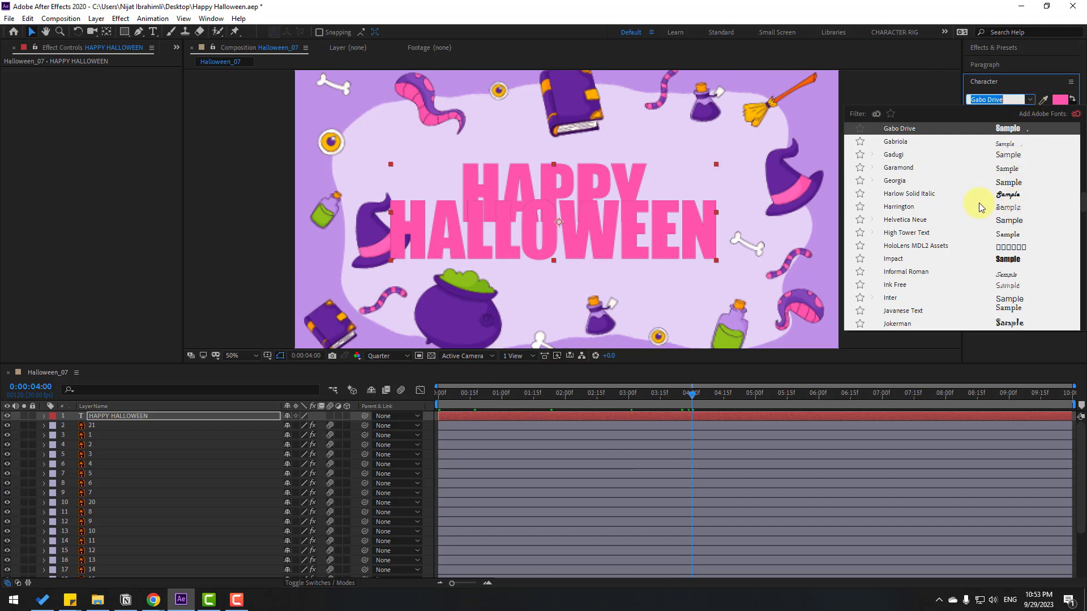
{"action": "scroll", "coordinate": [941, 231], "scroll_direction": "down", "scroll_amount": 3}
{"action": "scroll", "coordinate": [915, 247], "scroll_direction": "down", "scroll_amount": 4}
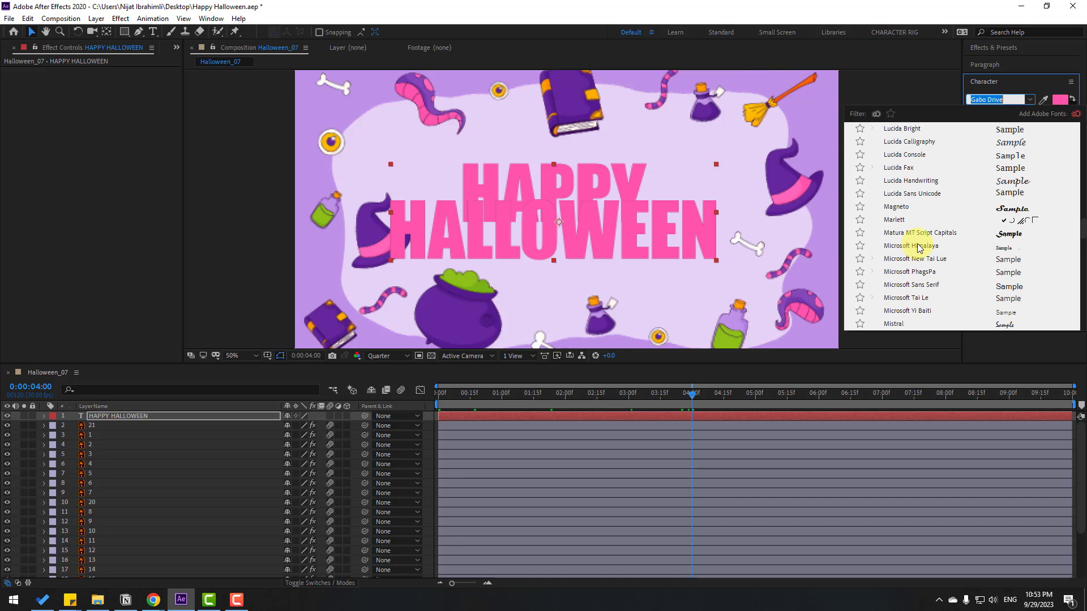
{"action": "type", "text": "sim"}
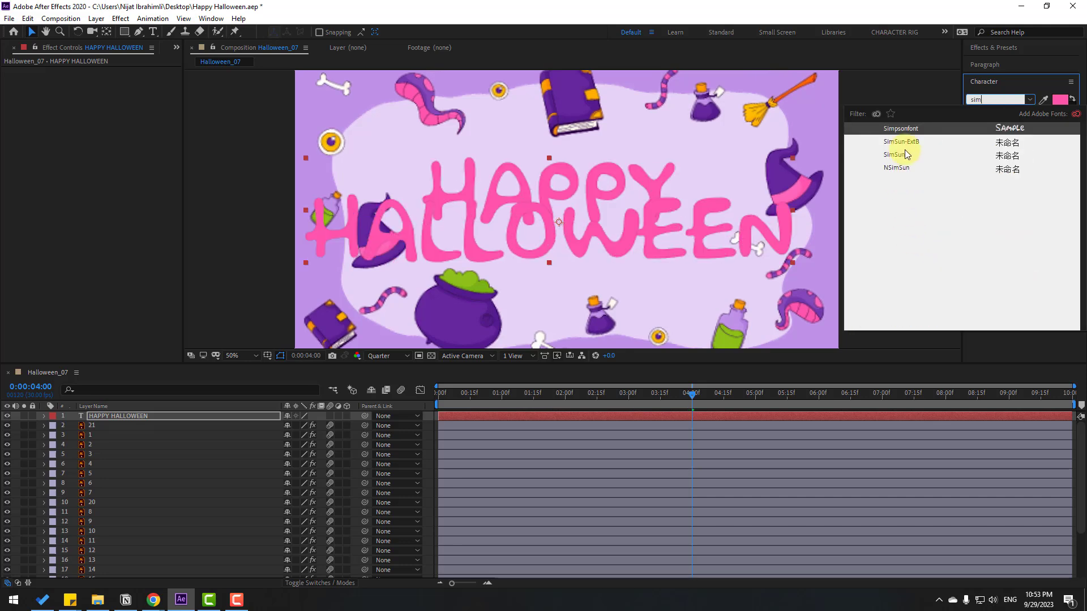
{"action": "left_click", "coordinate": [901, 129]}
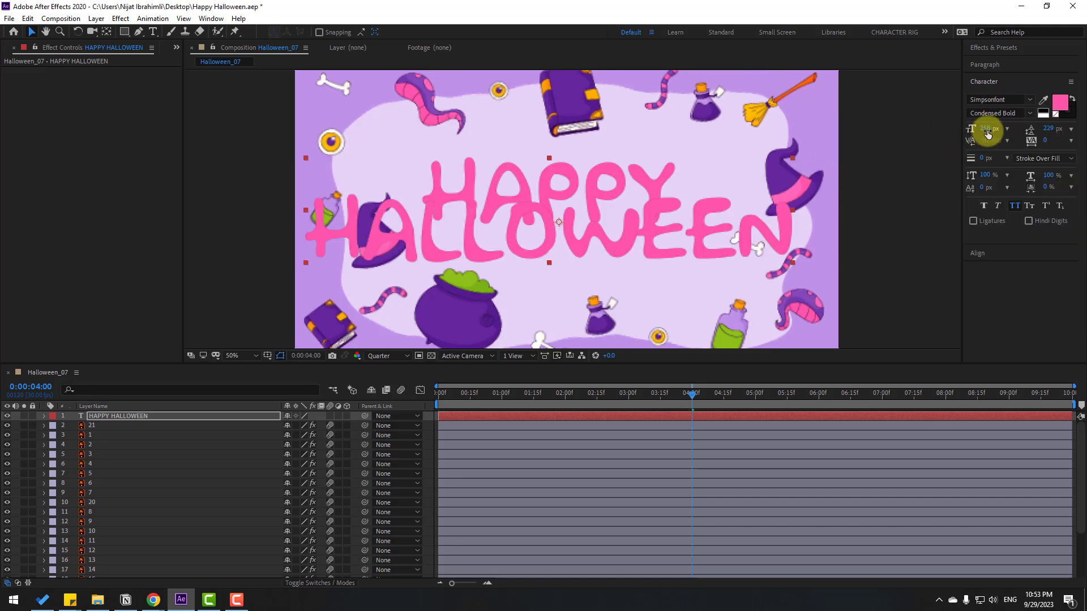
{"action": "left_click_drag", "start_coordinate": [966, 130], "coordinate": [924, 130]}
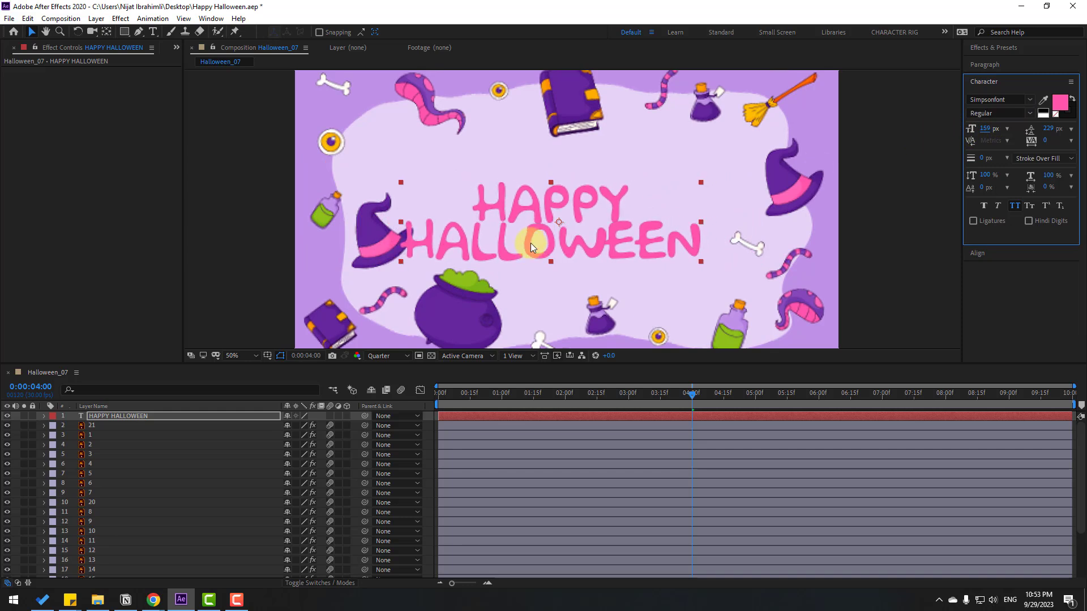
{"action": "left_click", "coordinate": [550, 227]}
{"action": "left_click_drag", "start_coordinate": [550, 227], "coordinate": [550, 222]}
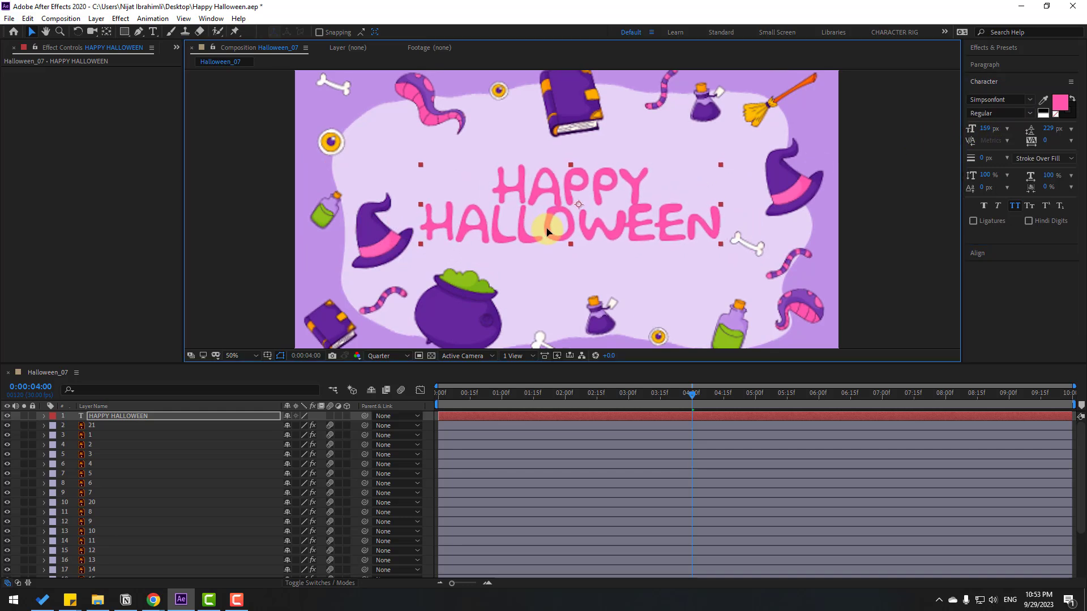
Colour HAPPY's H purple and its A orange, sampled from the artwork
{"action": "double_click", "coordinate": [550, 185]}
{"action": "left_click", "coordinate": [544, 181]}
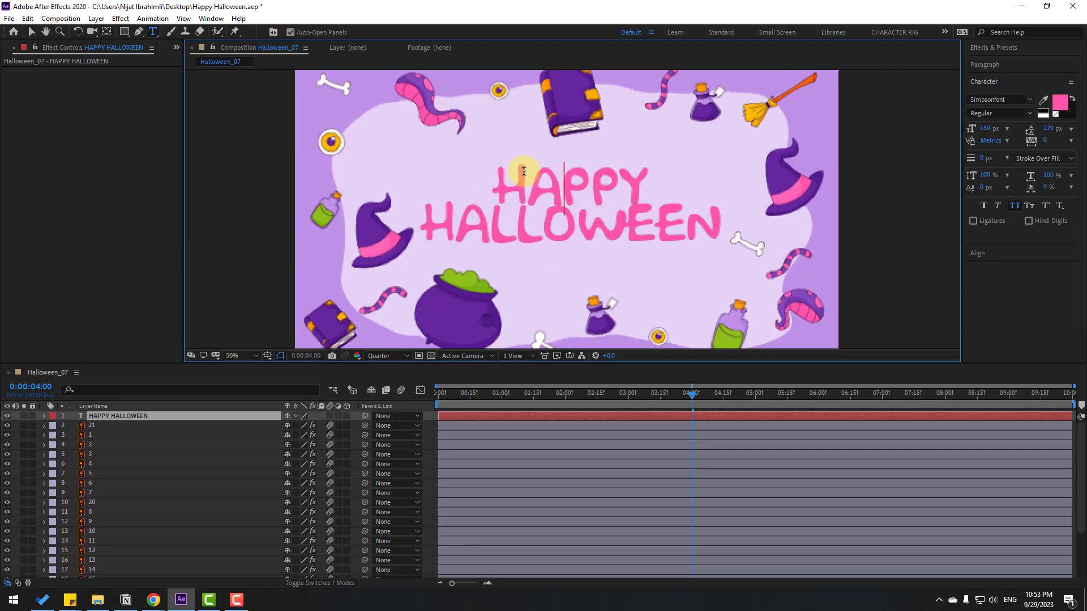
{"action": "key", "text": "Home"}
{"action": "key", "text": "shift+Right"}
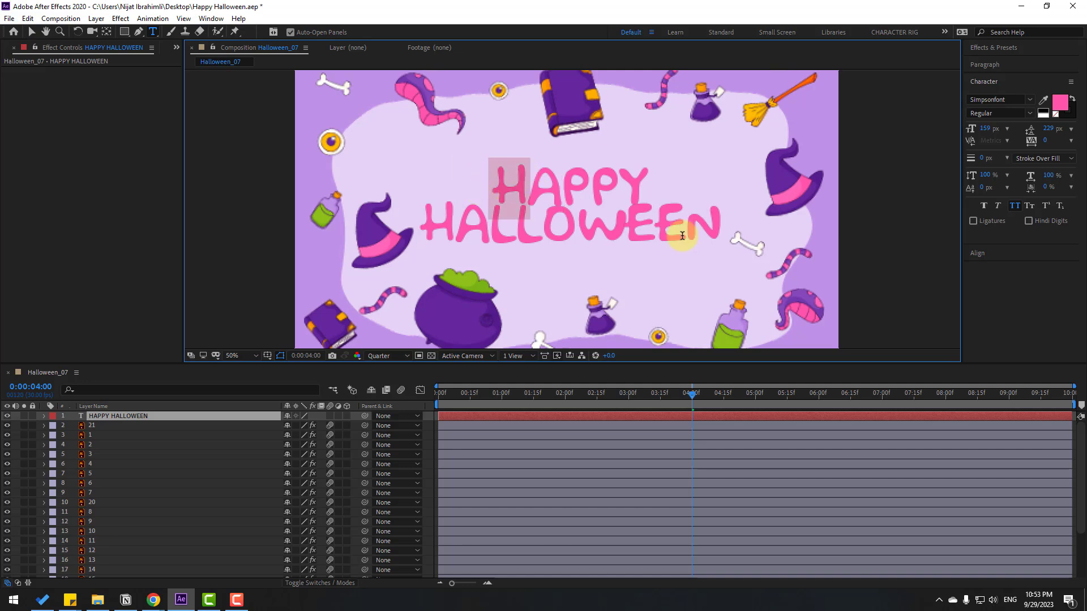
{"action": "left_click", "coordinate": [1043, 100]}
{"action": "left_click", "coordinate": [577, 89]}
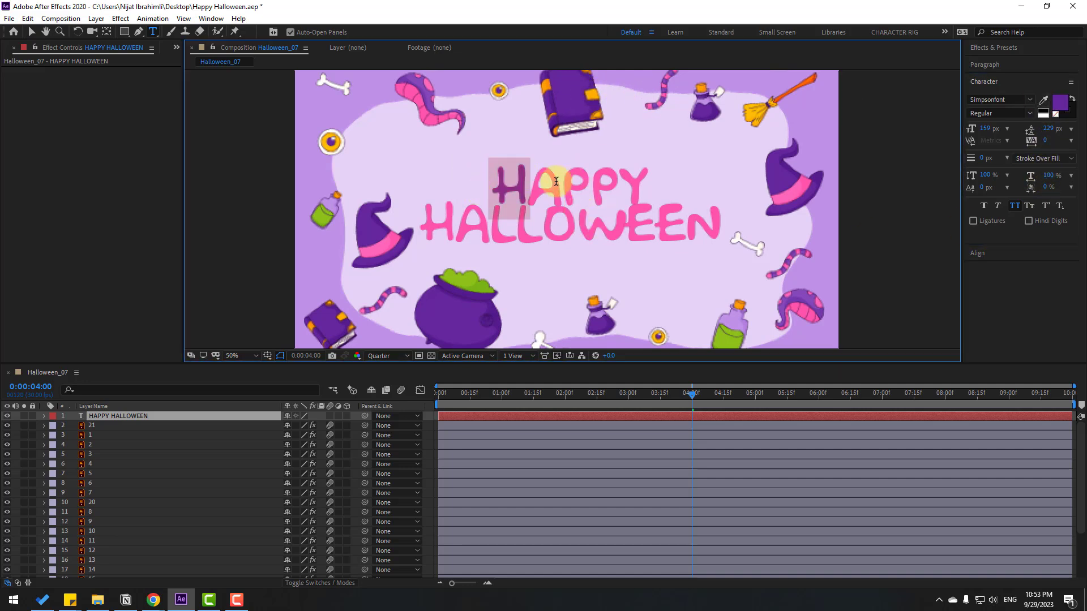
{"action": "left_click_drag", "start_coordinate": [556, 182], "coordinate": [530, 182]}
{"action": "left_click", "coordinate": [1044, 101]}
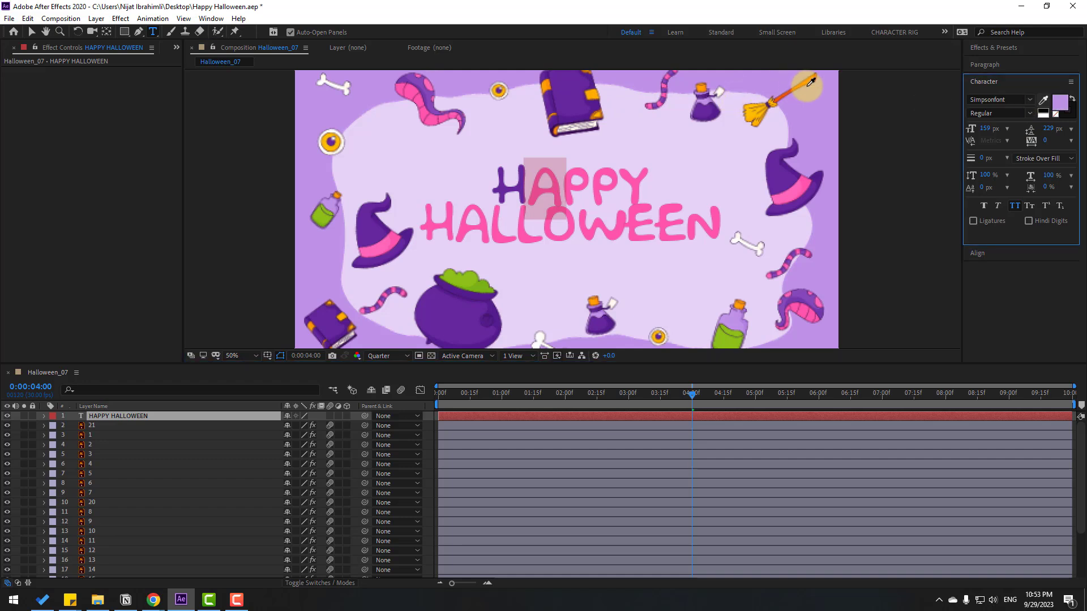
{"action": "left_click", "coordinate": [813, 76]}
Recolour both P's, the second green from the cauldron, and the Y with the hat's purple
{"action": "left_click_drag", "start_coordinate": [593, 182], "coordinate": [562, 183]}
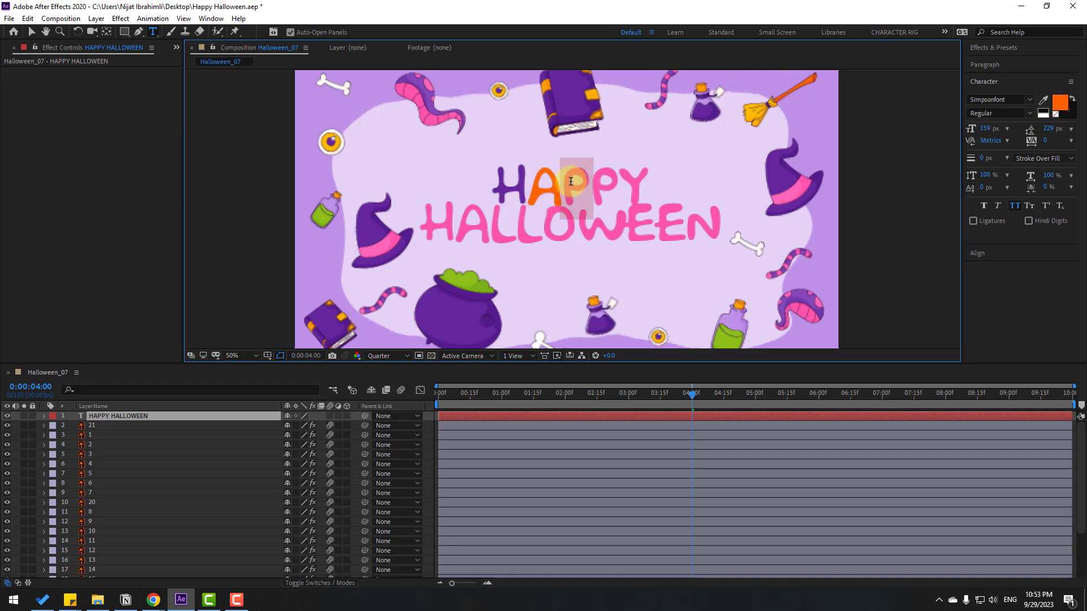
{"action": "left_click", "coordinate": [1041, 101]}
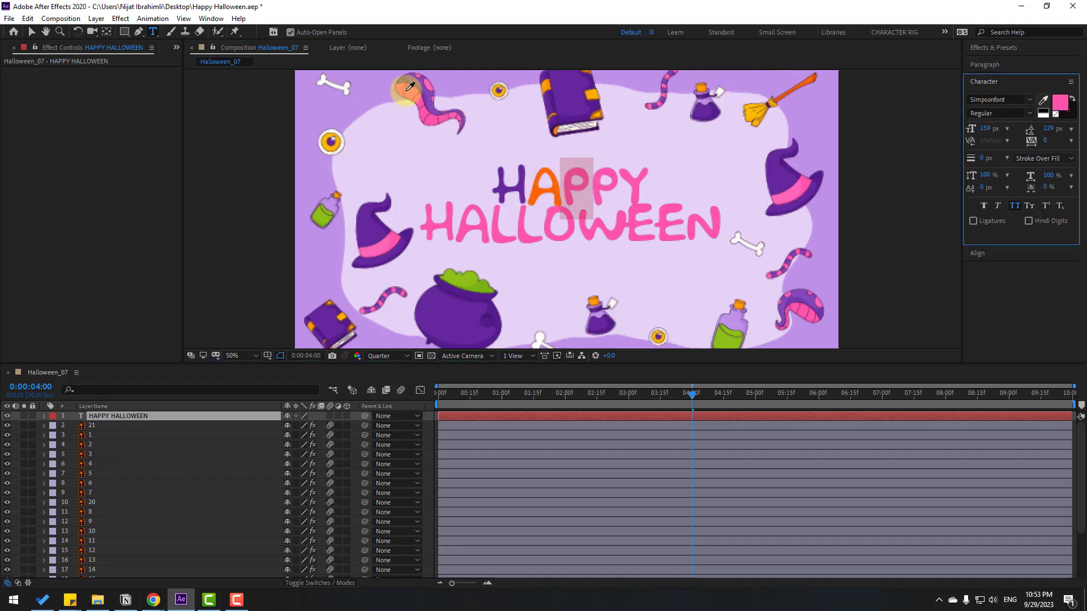
{"action": "left_click", "coordinate": [651, 205]}
{"action": "left_click_drag", "start_coordinate": [622, 182], "coordinate": [591, 182]}
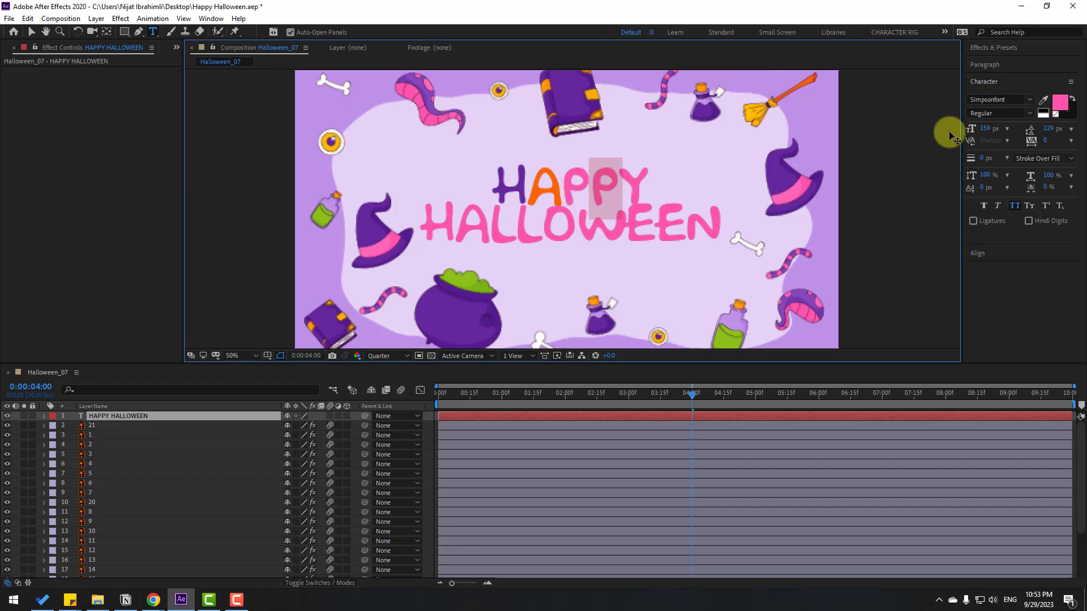
{"action": "left_click", "coordinate": [1044, 101]}
{"action": "left_click", "coordinate": [457, 282]}
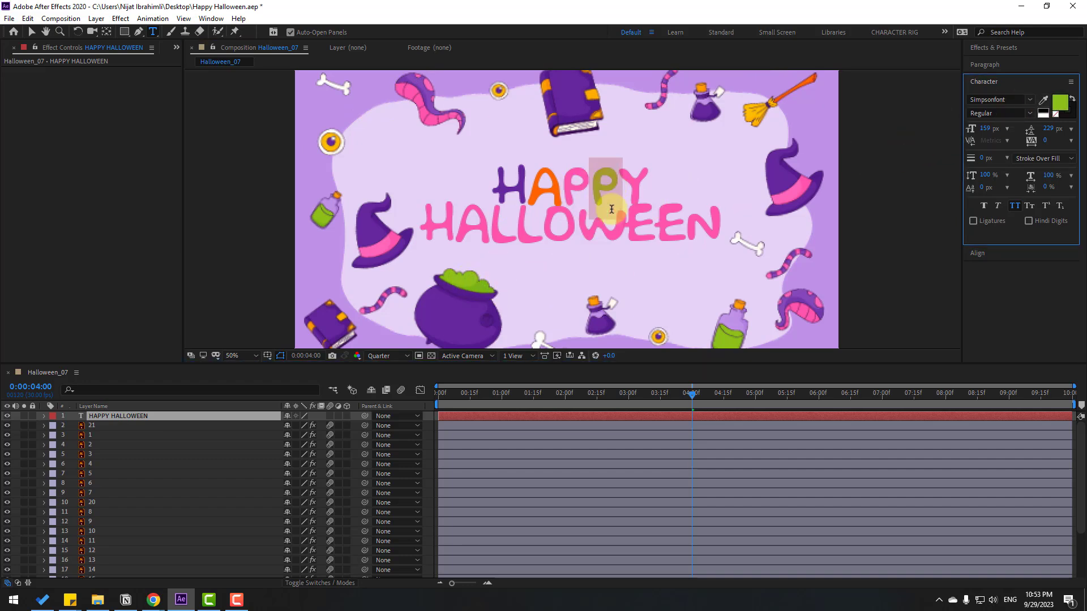
{"action": "left_click", "coordinate": [641, 188]}
{"action": "left_click_drag", "start_coordinate": [640, 188], "coordinate": [615, 187]}
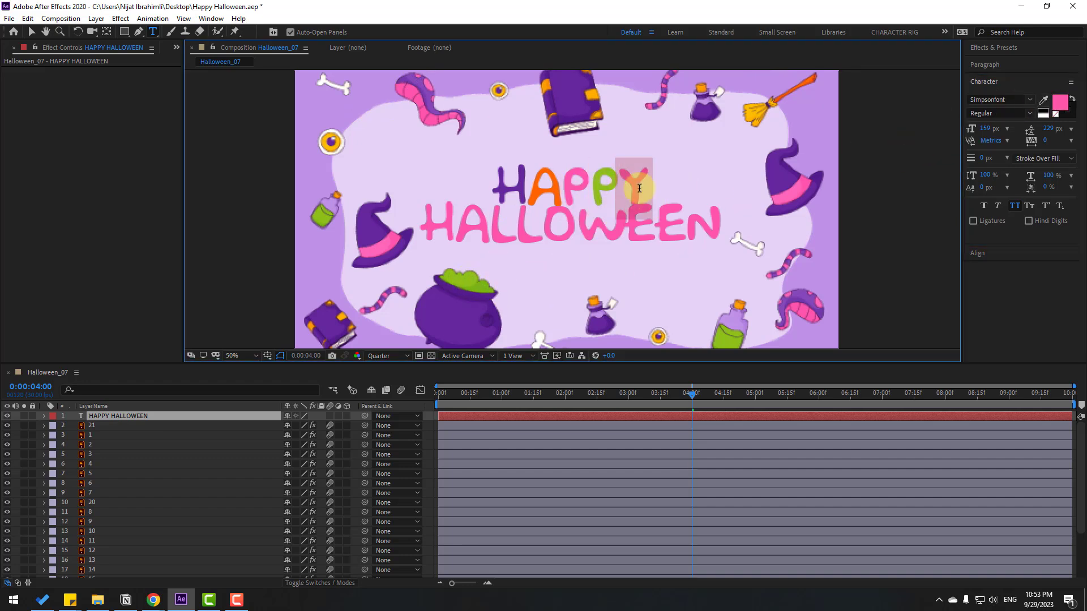
{"action": "left_click", "coordinate": [1040, 102]}
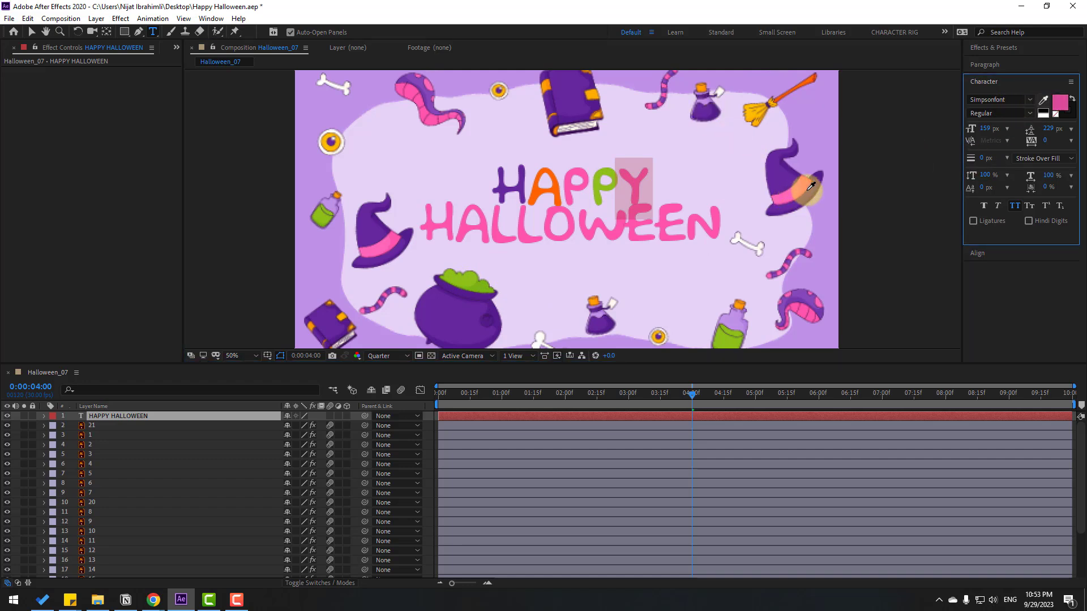
{"action": "left_click", "coordinate": [782, 170]}
{"action": "left_click", "coordinate": [593, 234]}
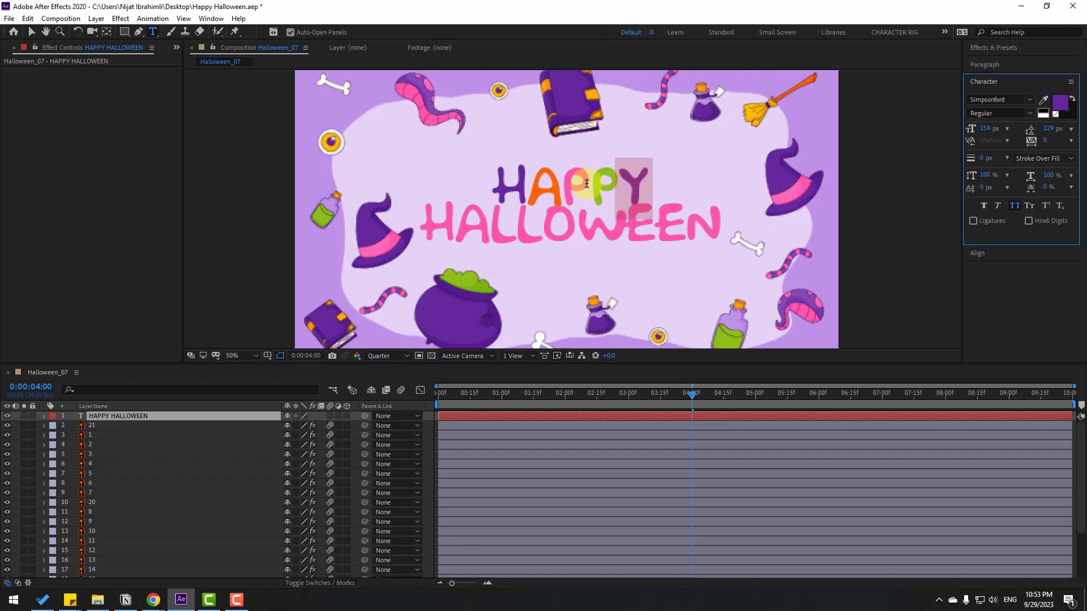
Colour HALLOWEEN's H yellow, A cauldron green and first L potion lavender
{"action": "left_click_drag", "start_coordinate": [457, 224], "coordinate": [418, 227]}
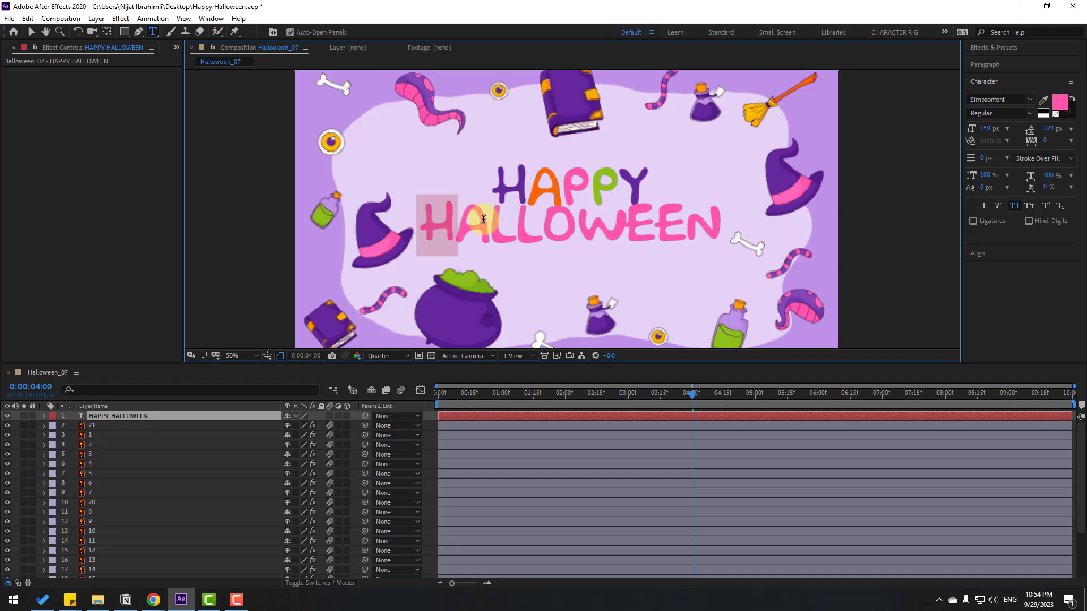
{"action": "left_click", "coordinate": [1040, 101]}
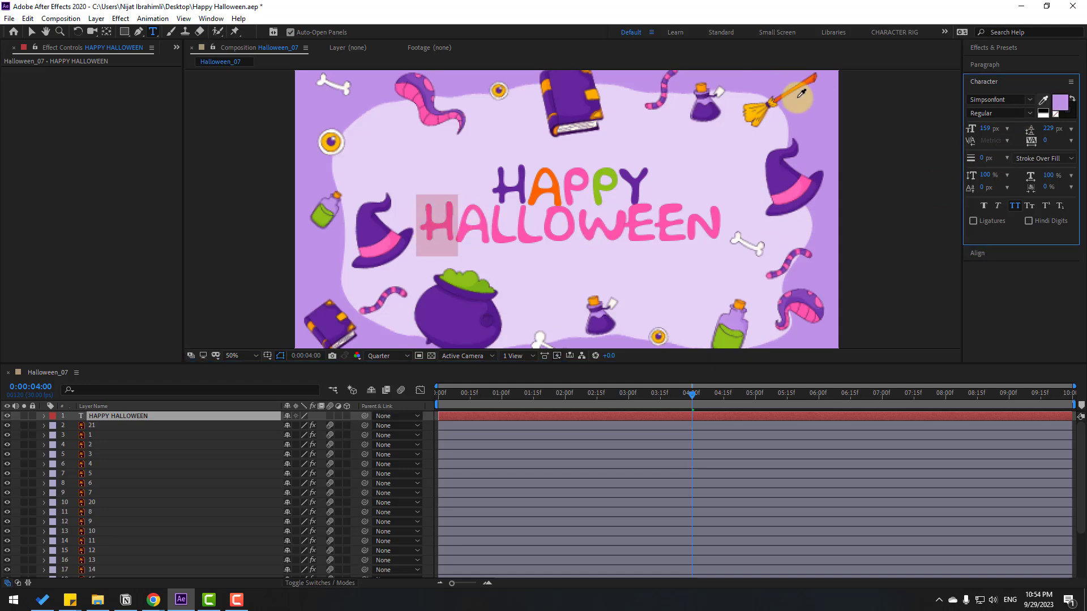
{"action": "left_click", "coordinate": [755, 112]}
{"action": "left_click_drag", "start_coordinate": [453, 227], "coordinate": [487, 228]}
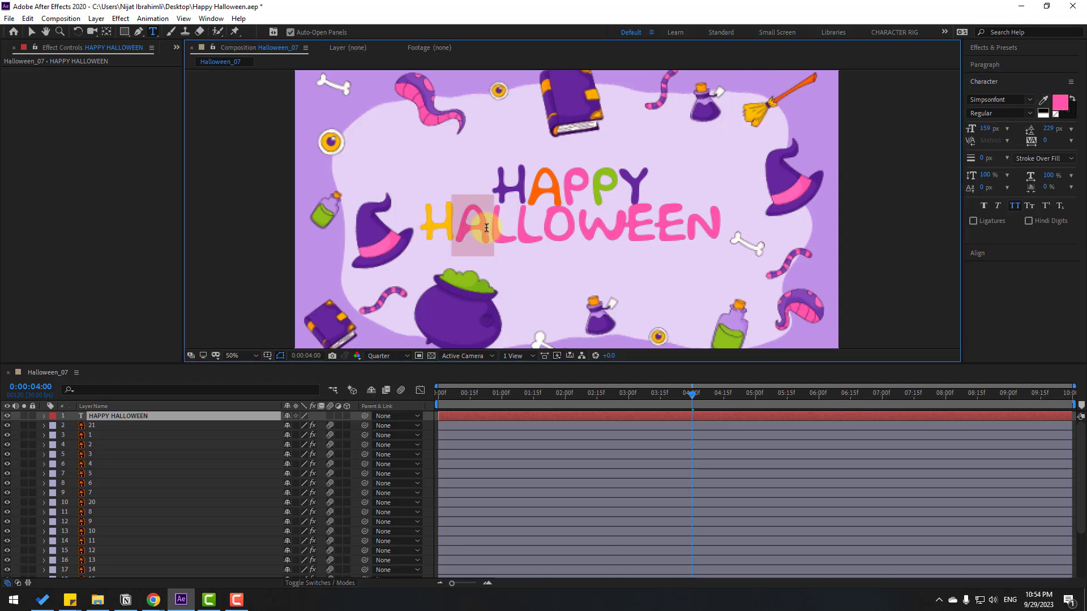
{"action": "left_click", "coordinate": [1043, 101]}
{"action": "left_click", "coordinate": [462, 277]}
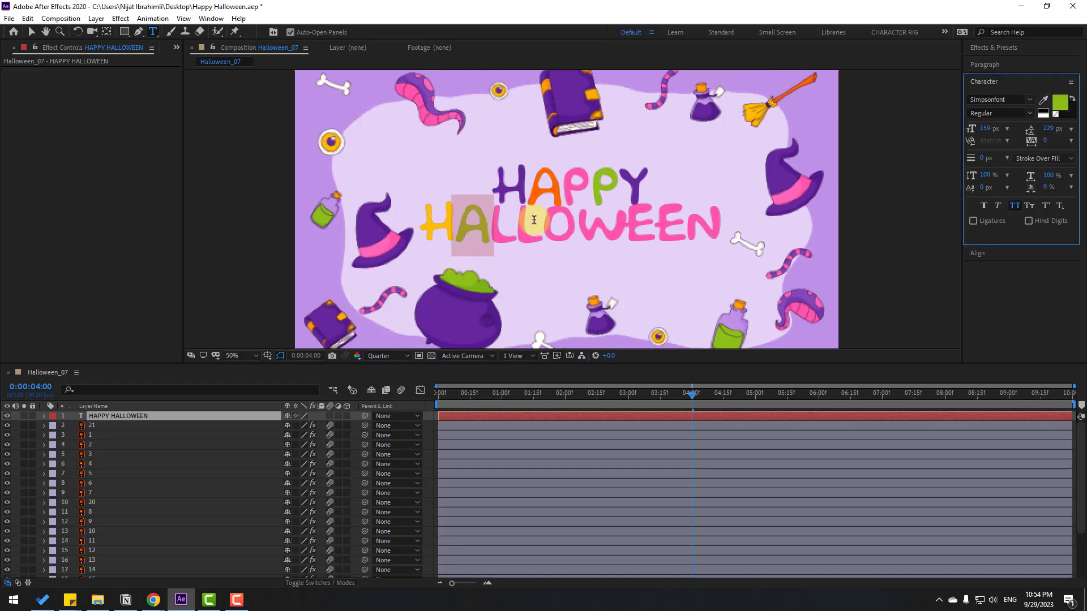
{"action": "left_click_drag", "start_coordinate": [520, 222], "coordinate": [495, 220]}
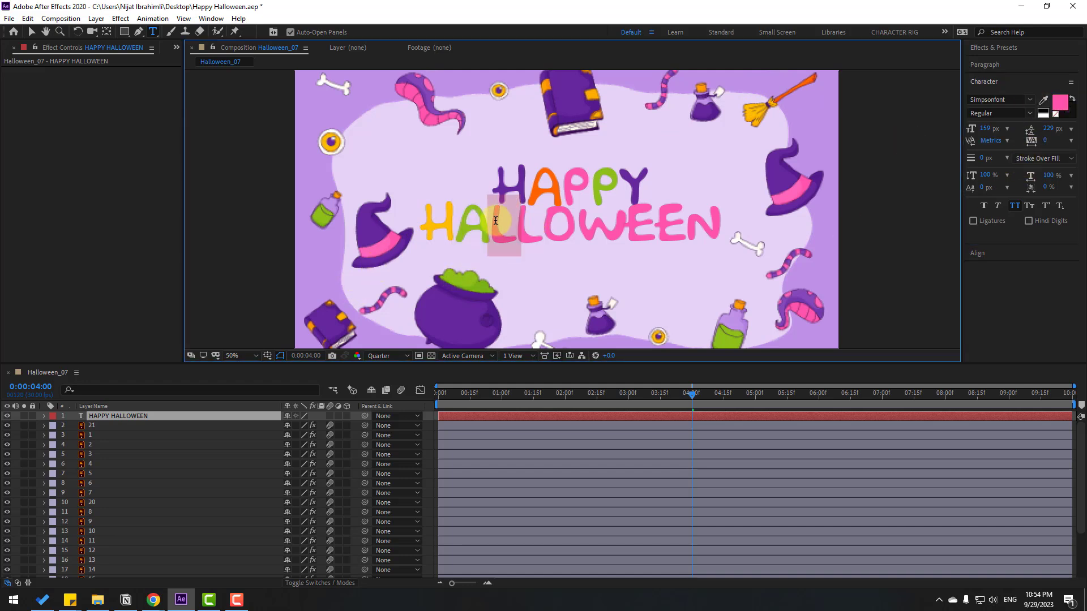
{"action": "left_click", "coordinate": [1043, 100]}
{"action": "left_click", "coordinate": [733, 316]}
{"action": "left_click", "coordinate": [530, 230]}
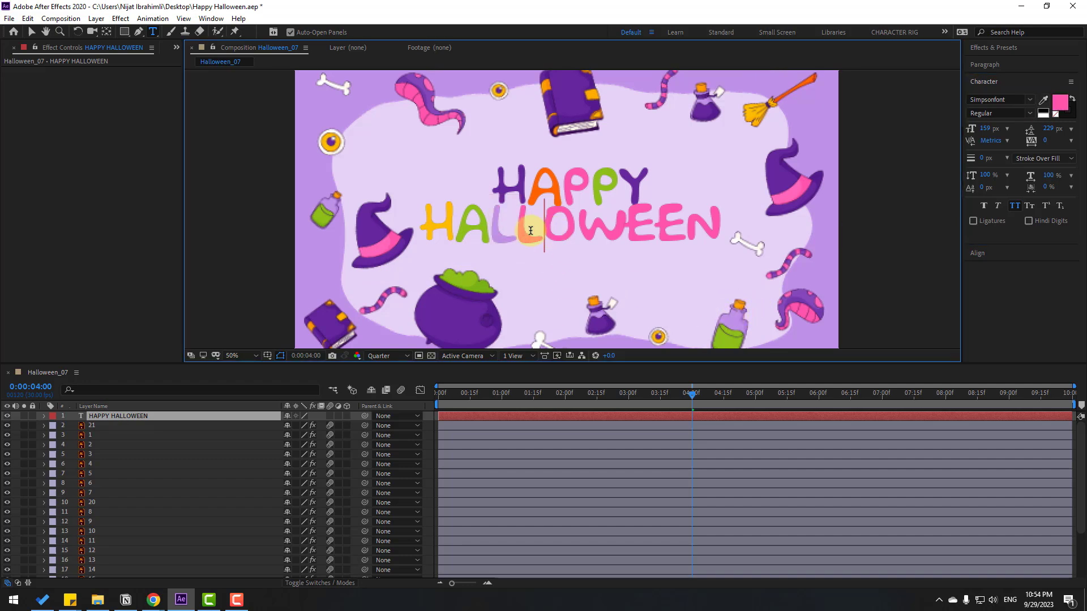
Colour the second L pink, the O purple and the W orange
{"action": "left_click_drag", "start_coordinate": [531, 231], "coordinate": [520, 227]}
{"action": "left_click", "coordinate": [1045, 100]}
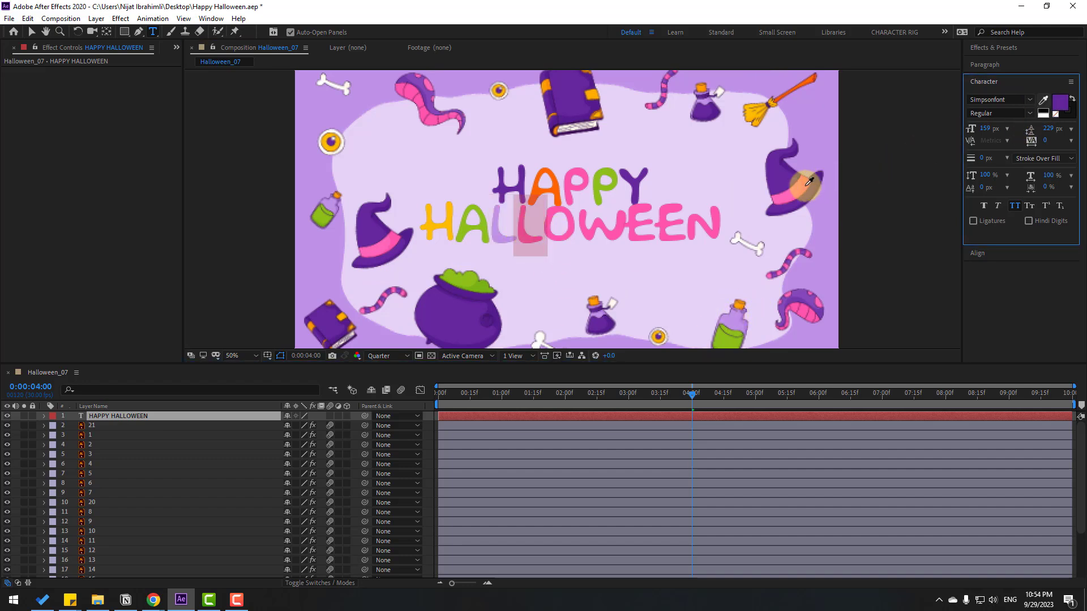
{"action": "left_click", "coordinate": [570, 225]}
{"action": "left_click_drag", "start_coordinate": [578, 227], "coordinate": [539, 227]}
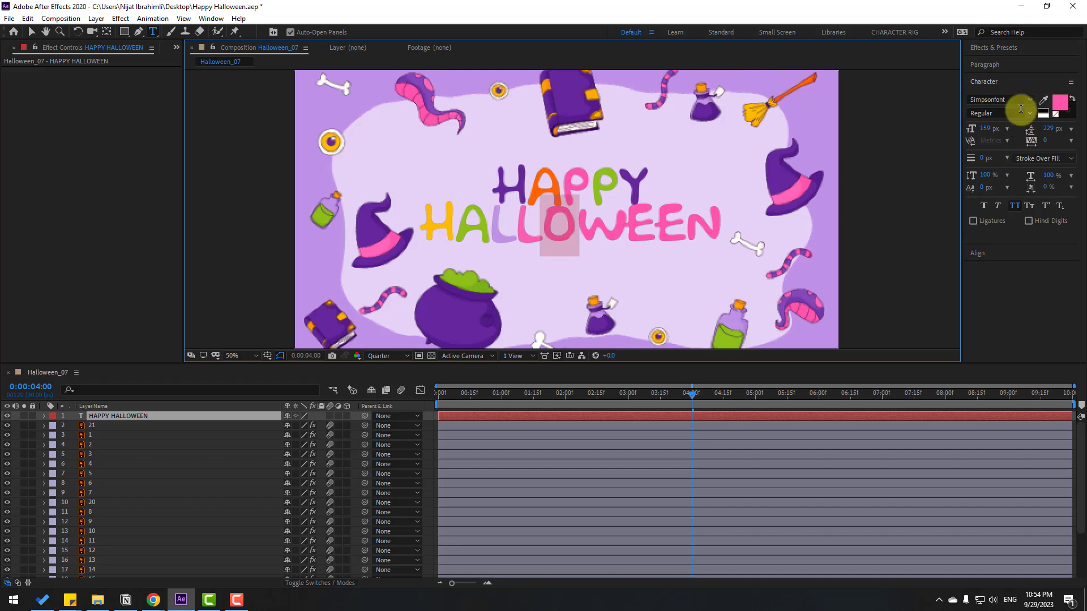
{"action": "left_click", "coordinate": [1045, 102]}
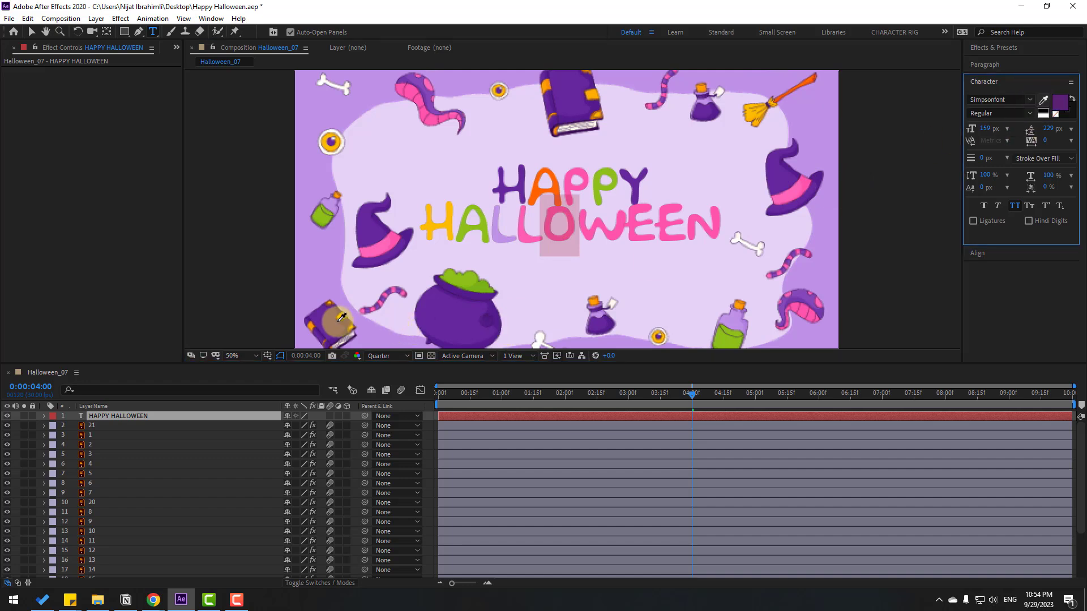
{"action": "left_click", "coordinate": [626, 238]}
{"action": "left_click_drag", "start_coordinate": [630, 226], "coordinate": [576, 227]}
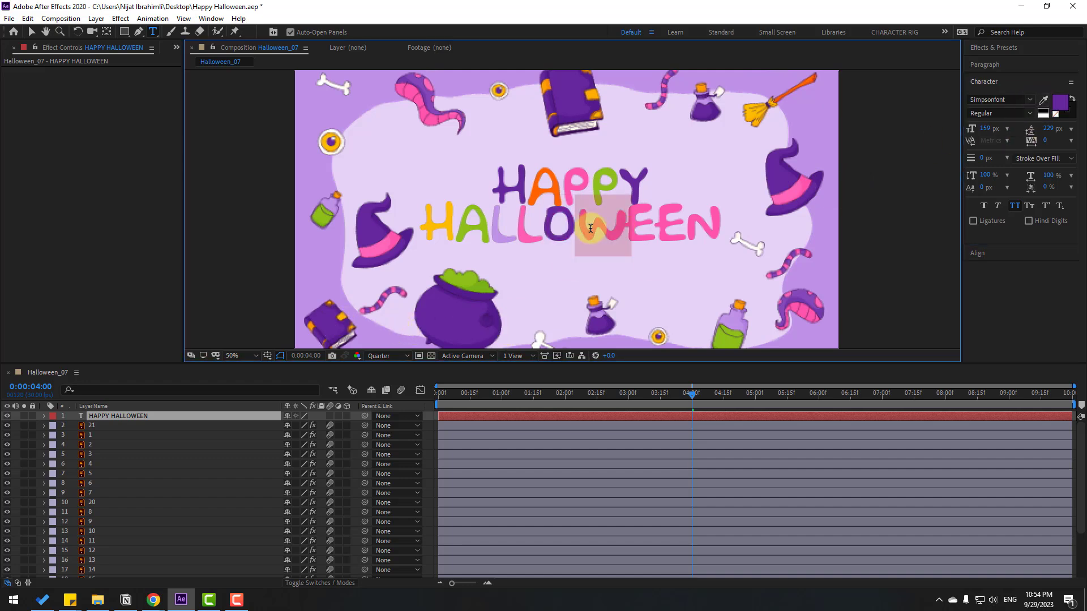
{"action": "left_click", "coordinate": [1042, 99]}
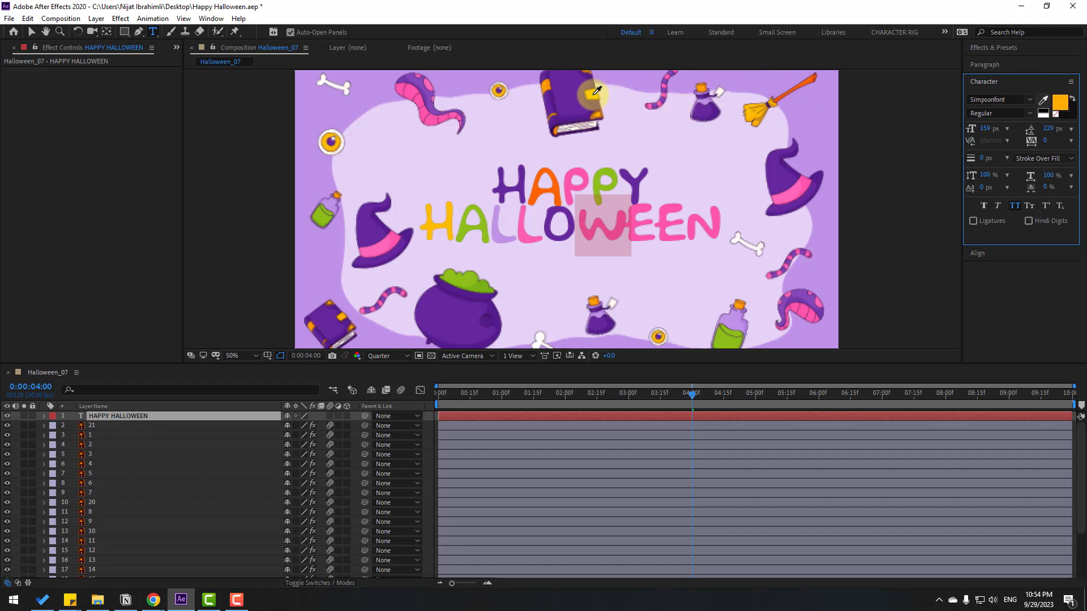
{"action": "left_click", "coordinate": [650, 215]}
{"action": "left_click", "coordinate": [650, 215]}
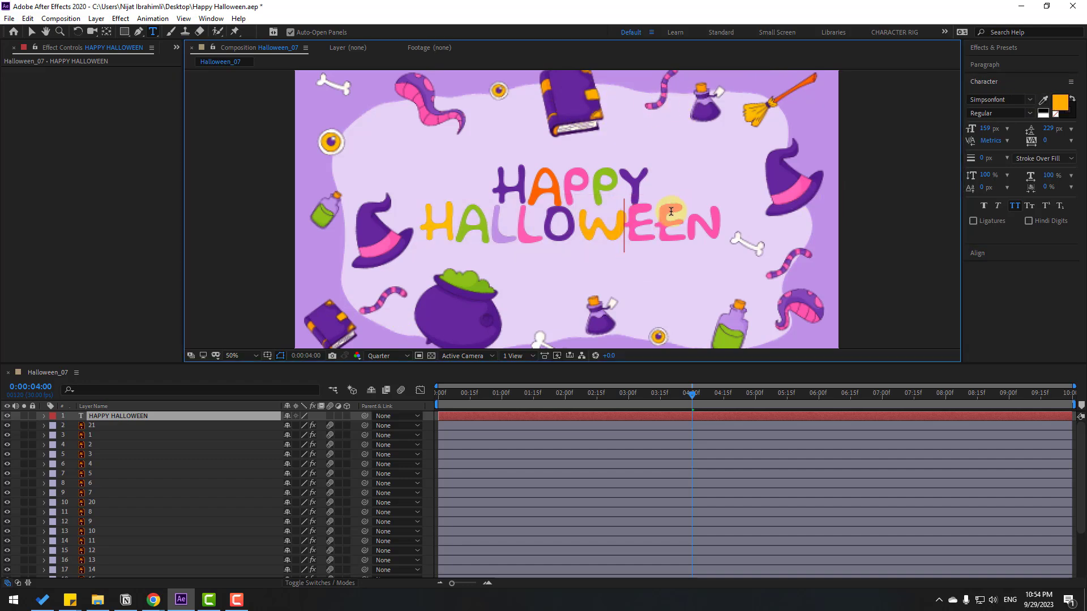
Colour the E with the book's purple and the final N with the potion's green
{"action": "left_click_drag", "start_coordinate": [661, 222], "coordinate": [634, 218]}
{"action": "left_click", "coordinate": [1046, 103]}
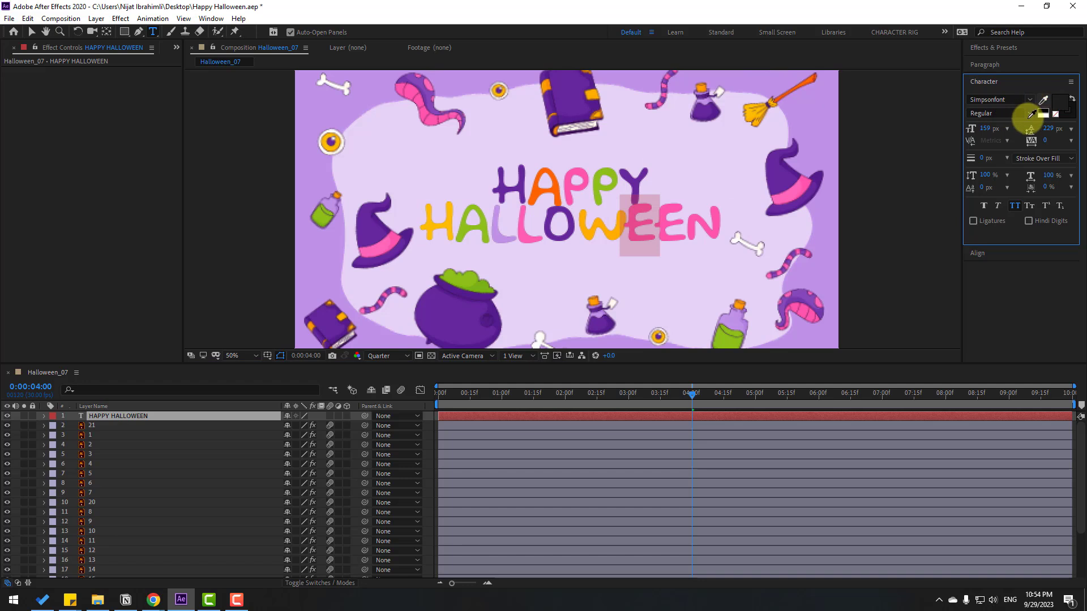
{"action": "left_click", "coordinate": [555, 85]}
{"action": "left_click", "coordinate": [683, 213]}
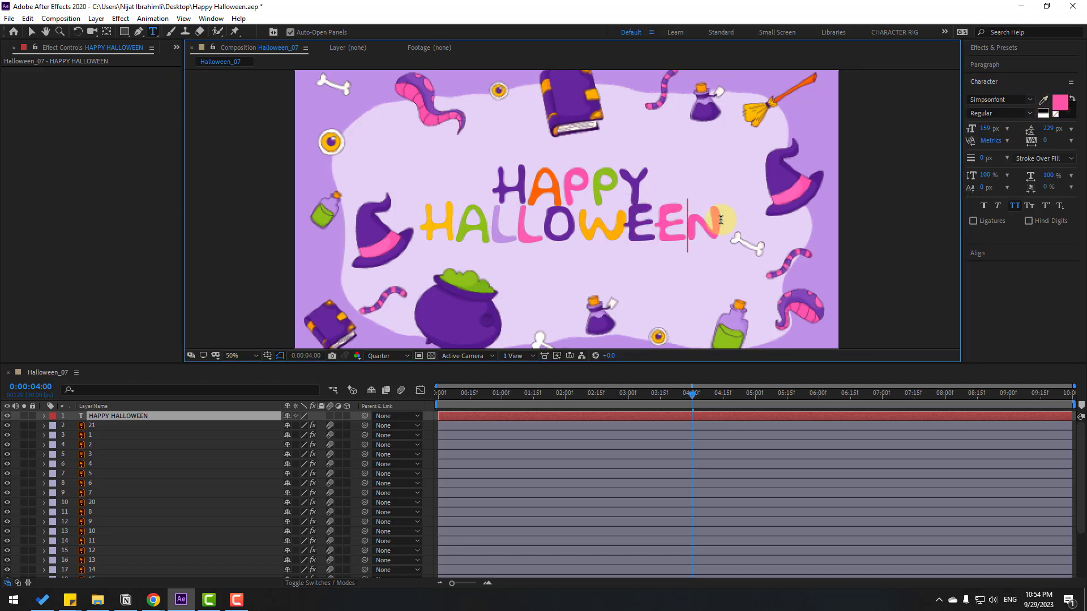
{"action": "left_click", "coordinate": [716, 218], "text": "shift"}
{"action": "left_click", "coordinate": [1044, 101]}
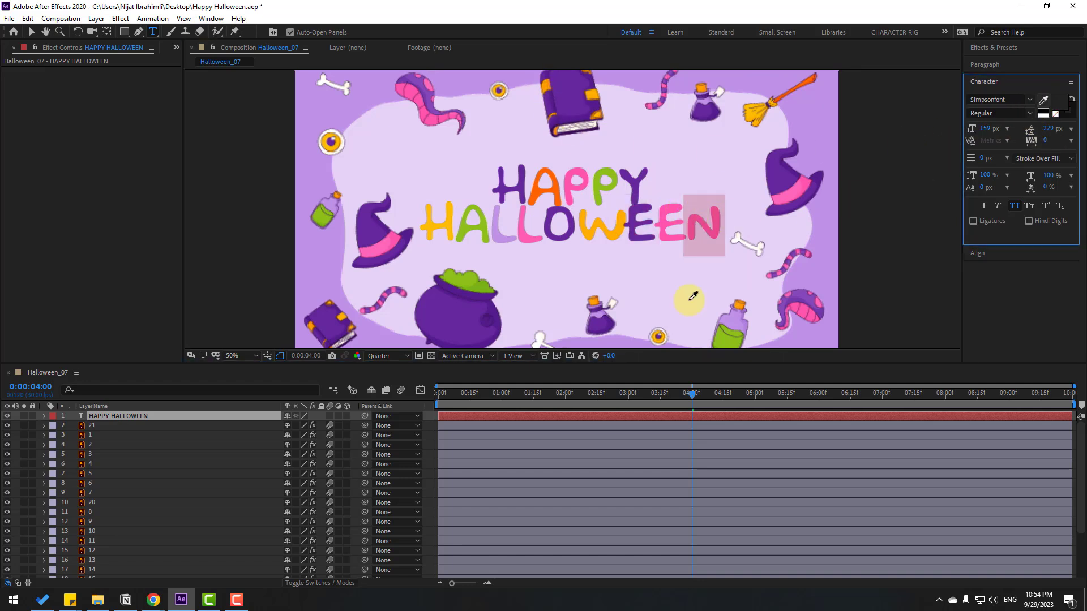
{"action": "left_click", "coordinate": [730, 339]}
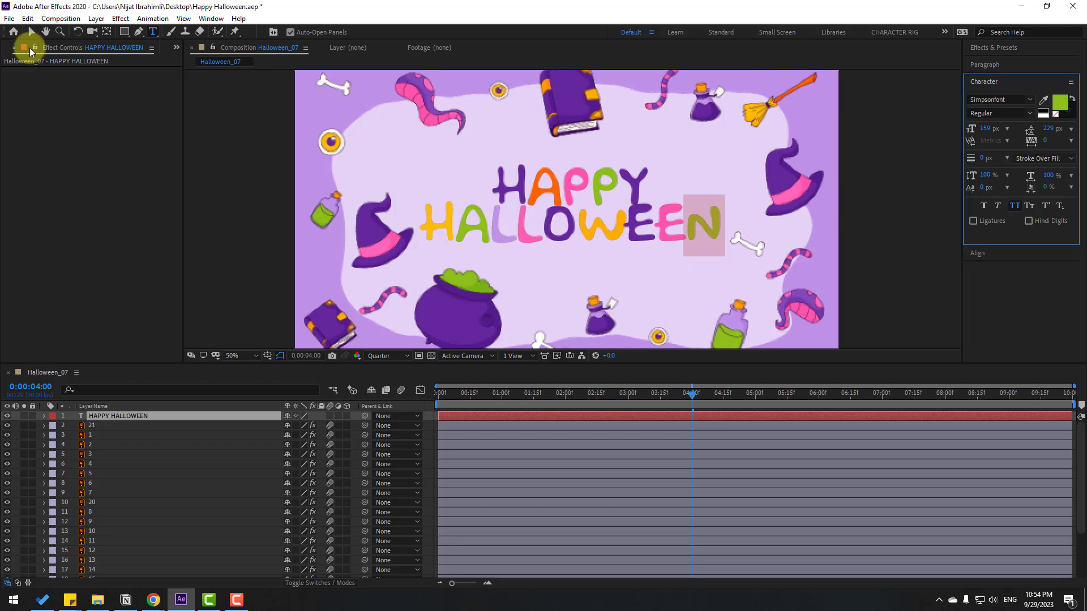
Leave text editing, try a thin outline width, and set preview resolution to Full
{"action": "left_click", "coordinate": [32, 32]}
{"action": "left_click", "coordinate": [505, 205]}
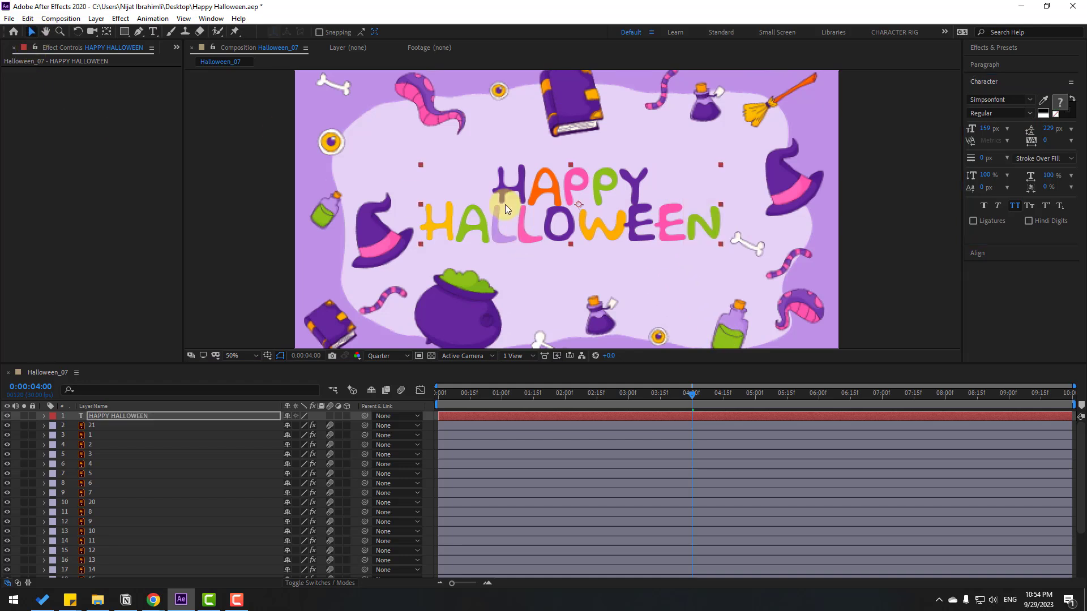
{"action": "left_click", "coordinate": [982, 158]}
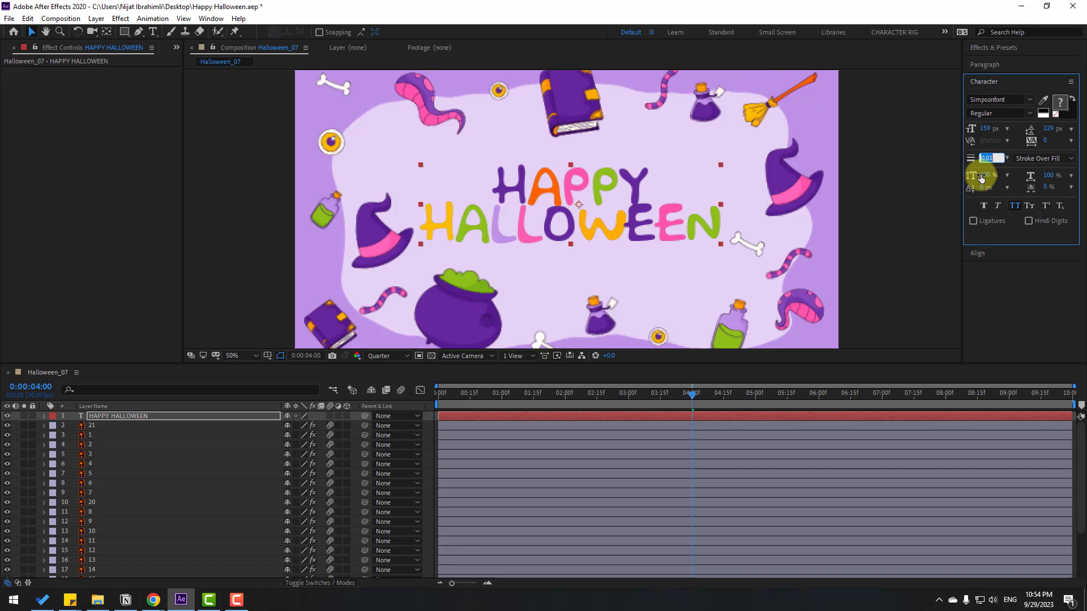
{"action": "type", "text": "1"}
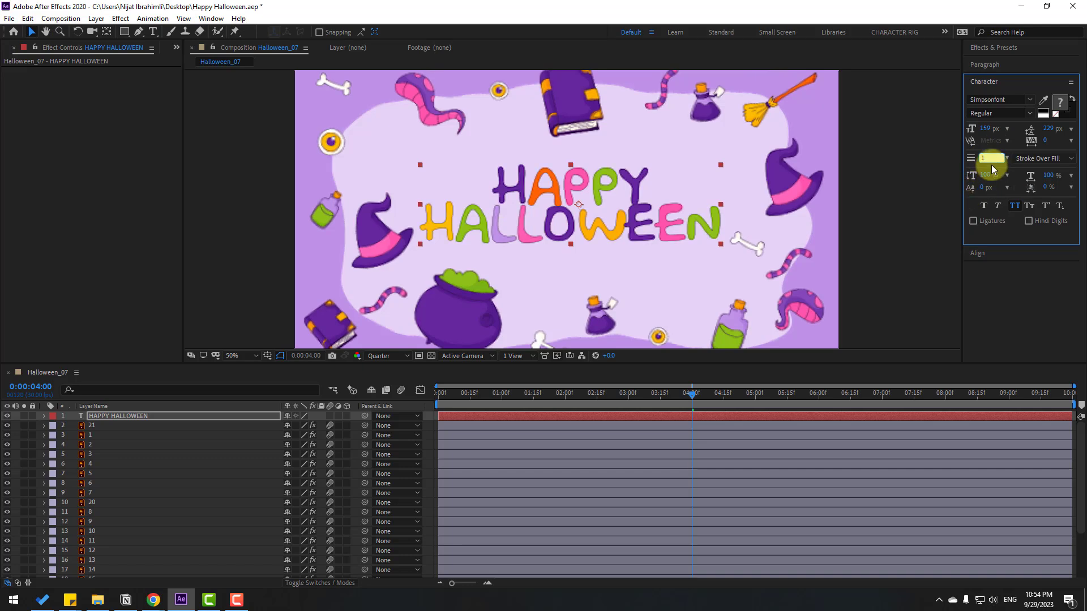
{"action": "left_click", "coordinate": [995, 159]}
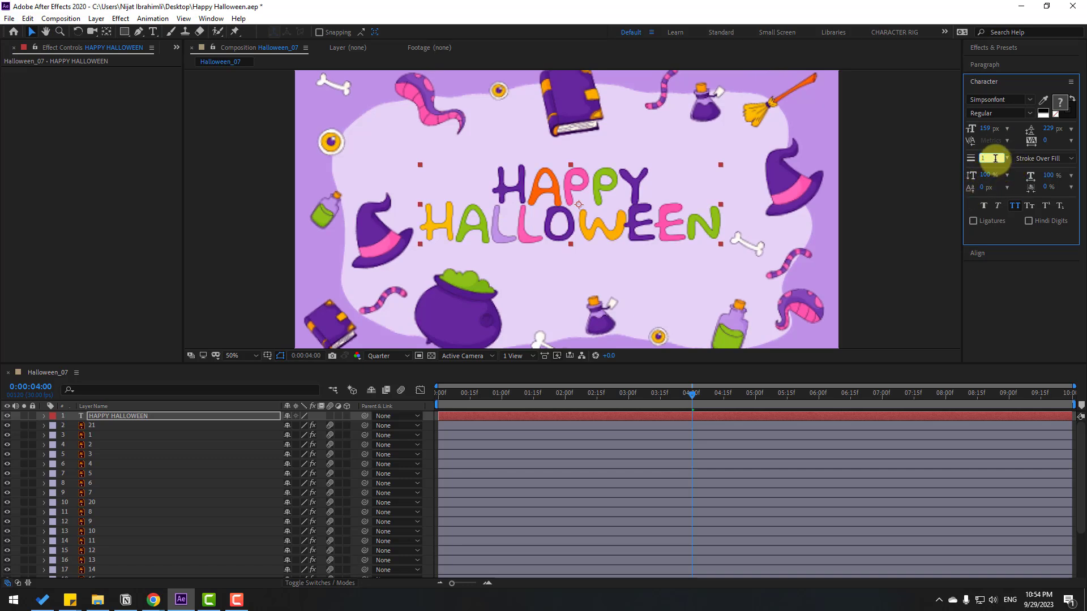
{"action": "type", "text": "3"}
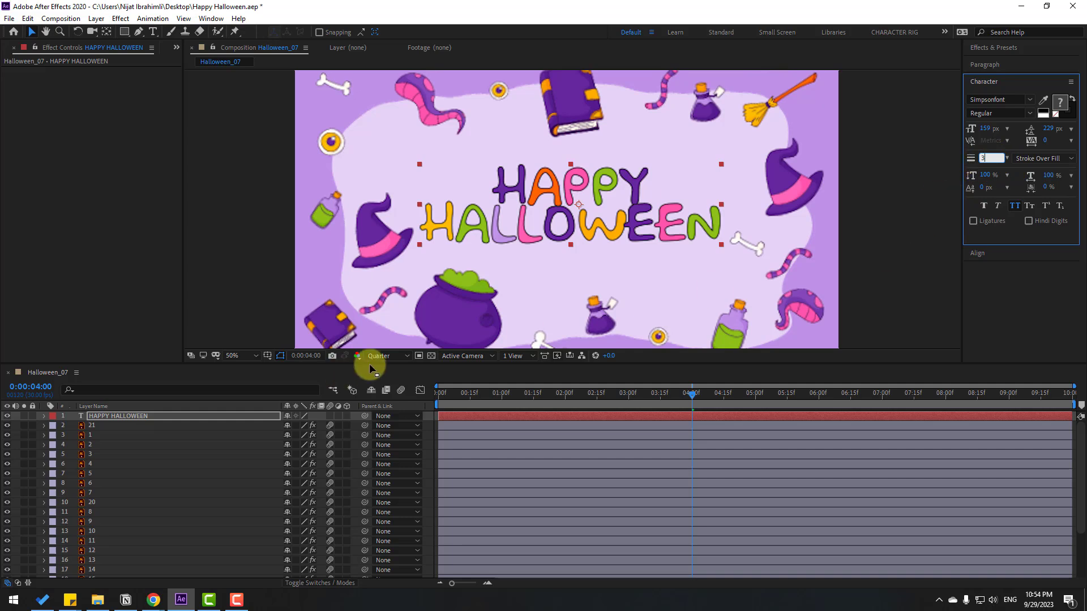
{"action": "left_click", "coordinate": [387, 355]}
{"action": "left_click", "coordinate": [382, 379]}
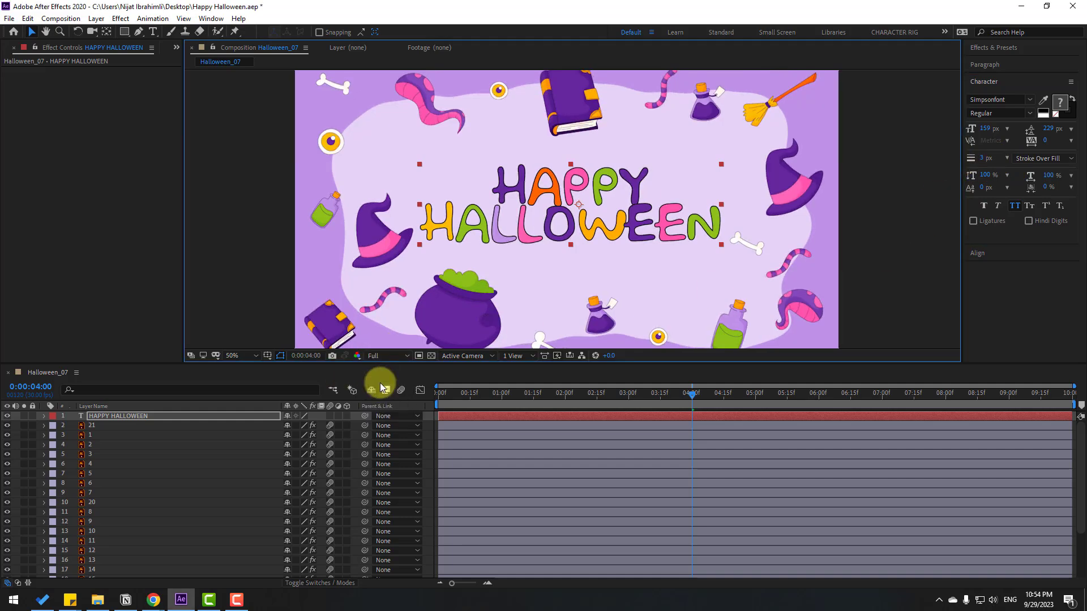
Set the title's outline stroke to 6 px after trying 10 px
{"action": "left_click", "coordinate": [986, 159]}
{"action": "type", "text": "10"}
{"action": "key", "text": "Return"}
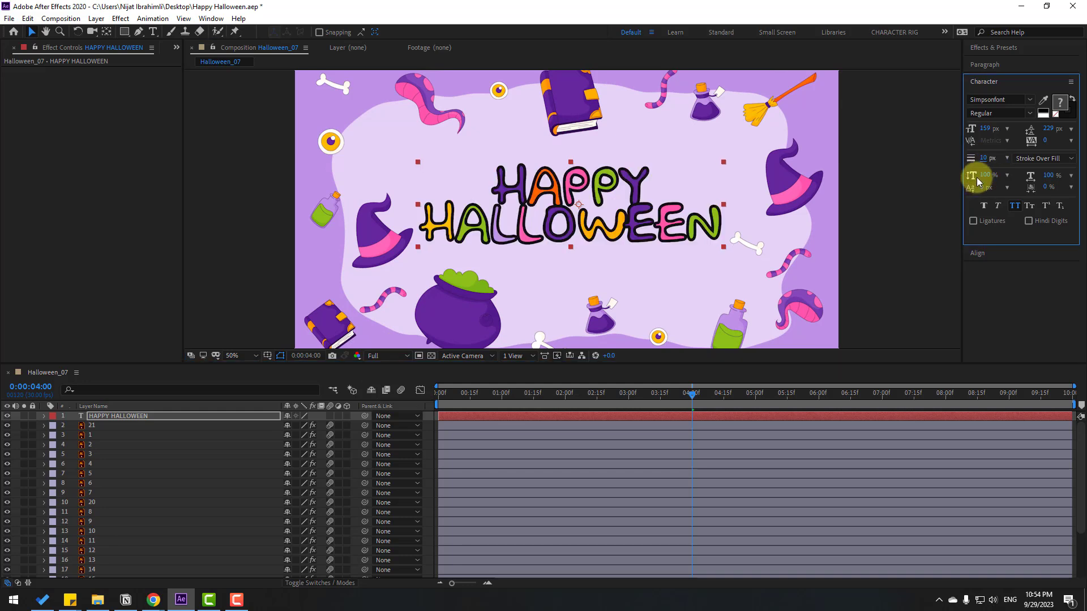
{"action": "type", "text": "6"}
{"action": "key", "text": "Return"}
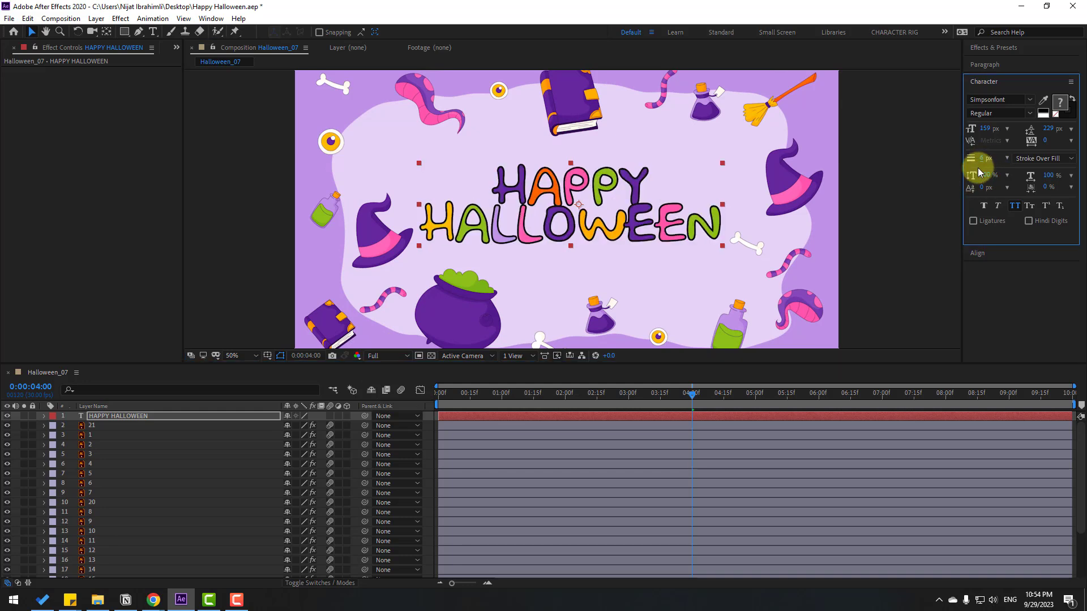
Search 'cc plas' in Effects & Presets and apply CC Plastic to the HAPPY HALLOWEEN layer
{"action": "left_click", "coordinate": [998, 50]}
{"action": "left_click_drag", "start_coordinate": [1005, 63], "coordinate": [957, 67]}
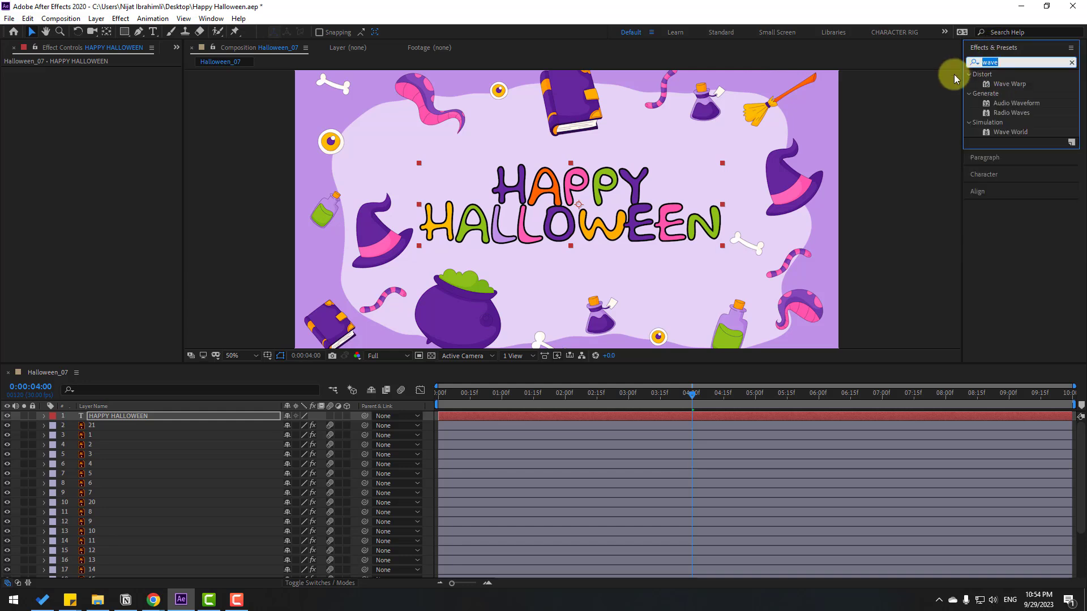
{"action": "type", "text": "cc pal"}
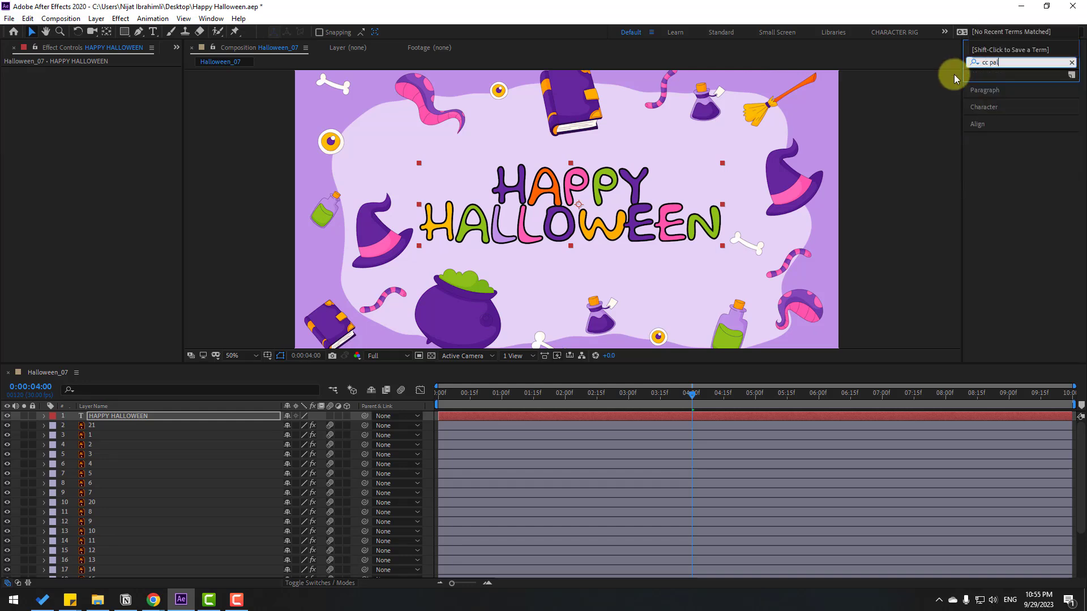
{"action": "key", "text": "BackSpace"}
{"action": "key", "text": "BackSpace"}
{"action": "type", "text": "las"}
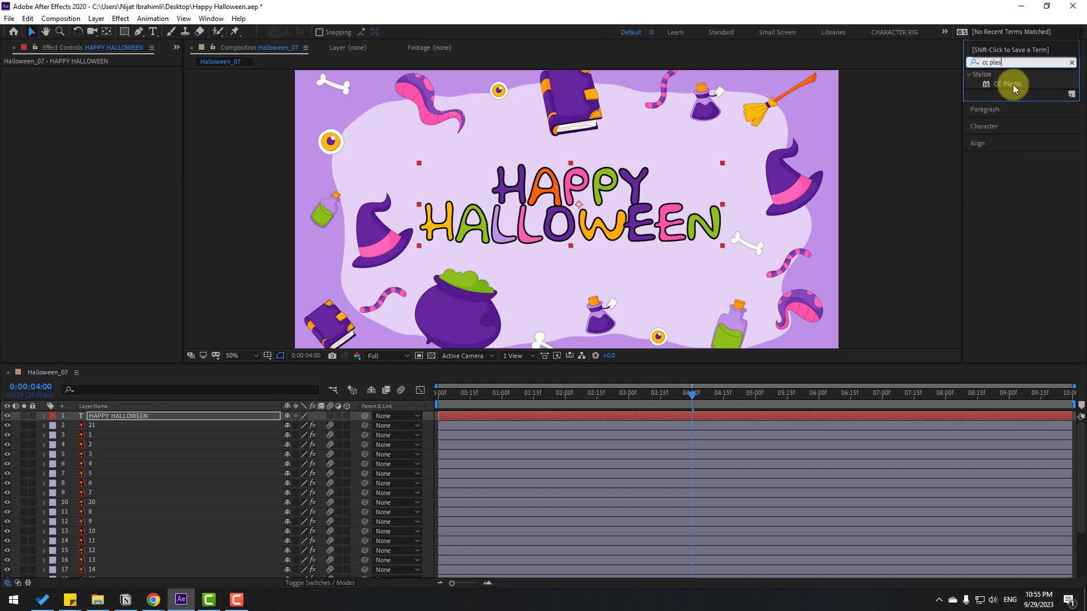
{"action": "left_click_drag", "start_coordinate": [1013, 89], "coordinate": [130, 416]}
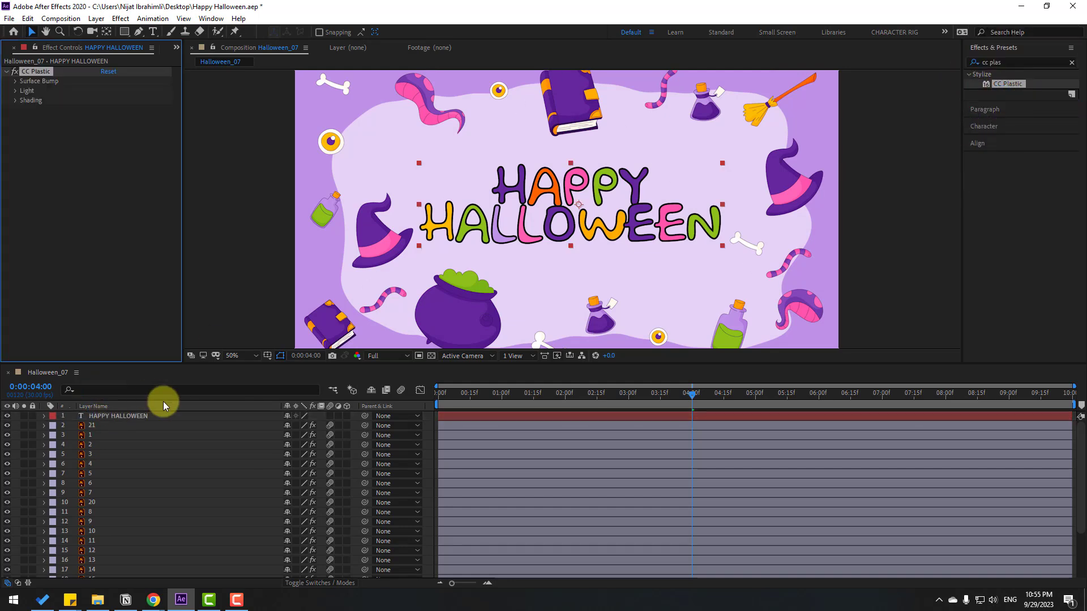
Set CC Plastic's Surface Bump to Softness 34.9, Height -20.0 and Cut Max 56.0
{"action": "scroll", "coordinate": [531, 234], "scroll_direction": "up", "scroll_amount": 2}
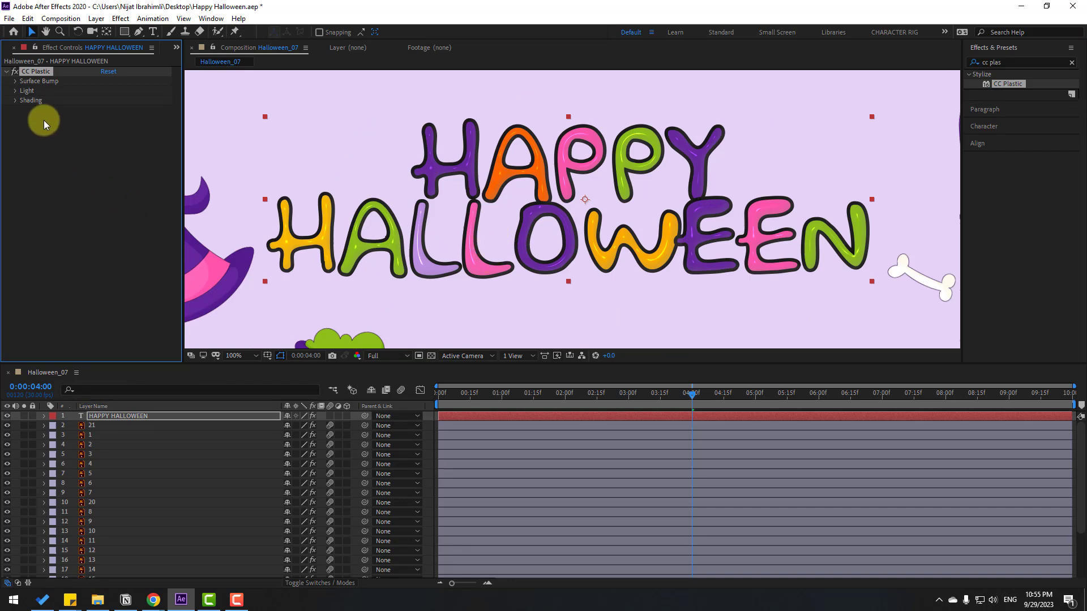
{"action": "left_click", "coordinate": [16, 82]}
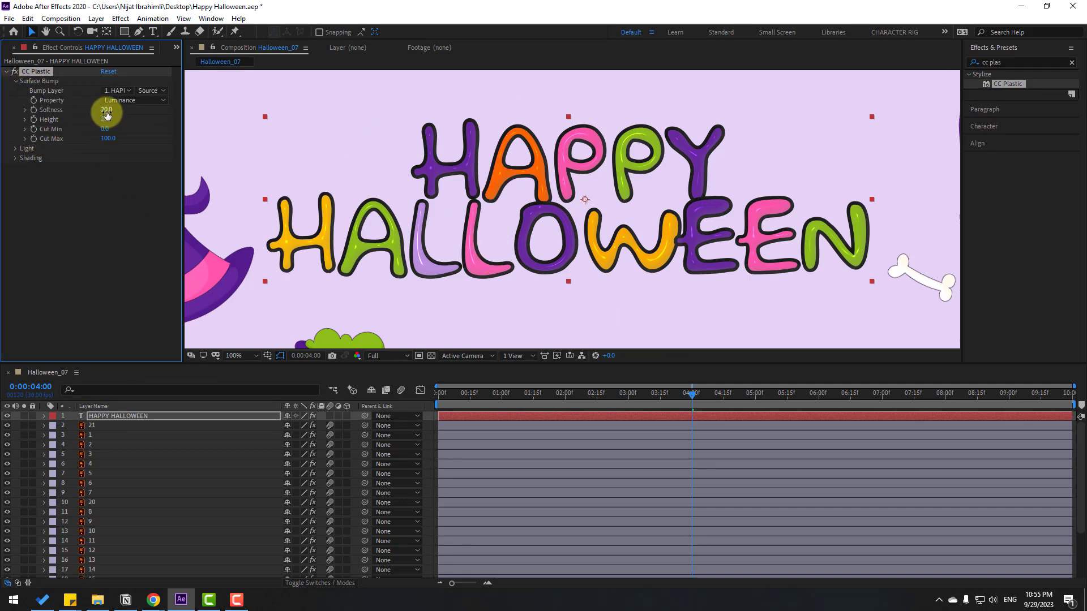
{"action": "left_click_drag", "start_coordinate": [109, 110], "coordinate": [181, 103]}
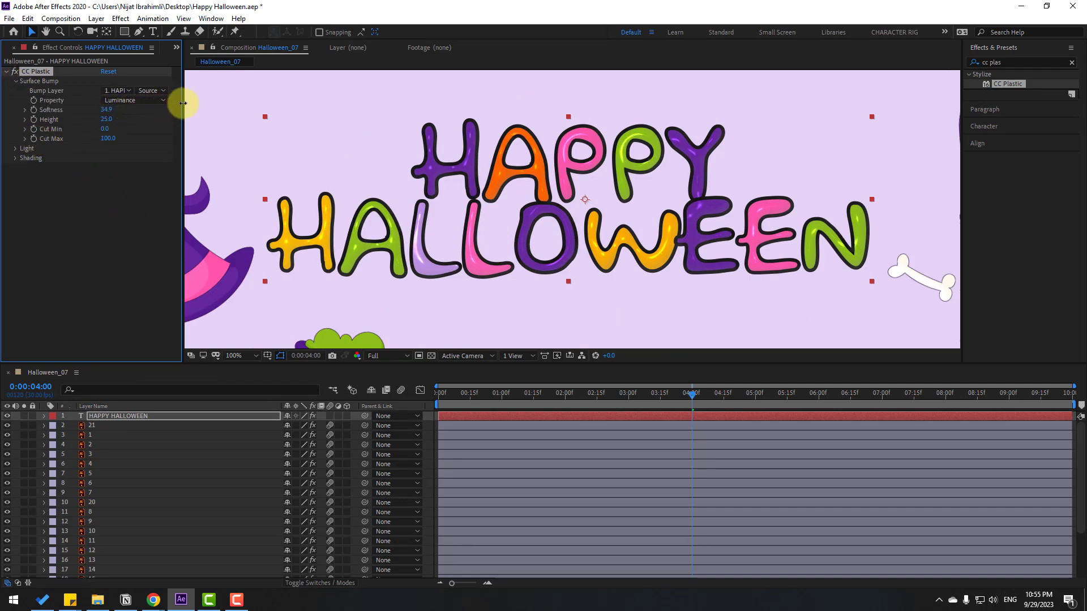
{"action": "mouse_move", "coordinate": [107, 125]}
{"action": "left_mouse_down"}
{"action": "mouse_move", "coordinate": [151, 112]}
{"action": "mouse_move", "coordinate": [97, 114]}
{"action": "mouse_move", "coordinate": [127, 121]}
{"action": "mouse_move", "coordinate": [102, 126]}
{"action": "mouse_move", "coordinate": [134, 129]}
{"action": "mouse_move", "coordinate": [29, 148]}
{"action": "mouse_move", "coordinate": [55, 141]}
{"action": "left_mouse_up"}
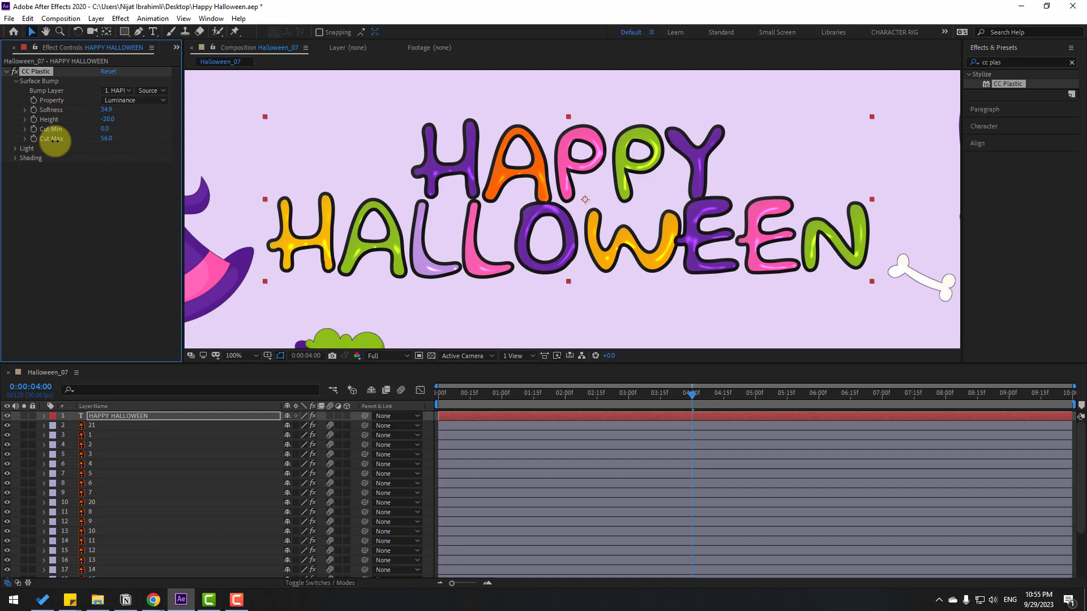
Set CC Plastic Light Intensity to 244.0 and Light Height to 85.0, viewing at 50%
{"action": "left_click", "coordinate": [15, 149]}
{"action": "left_click_drag", "start_coordinate": [106, 167], "coordinate": [169, 165]}
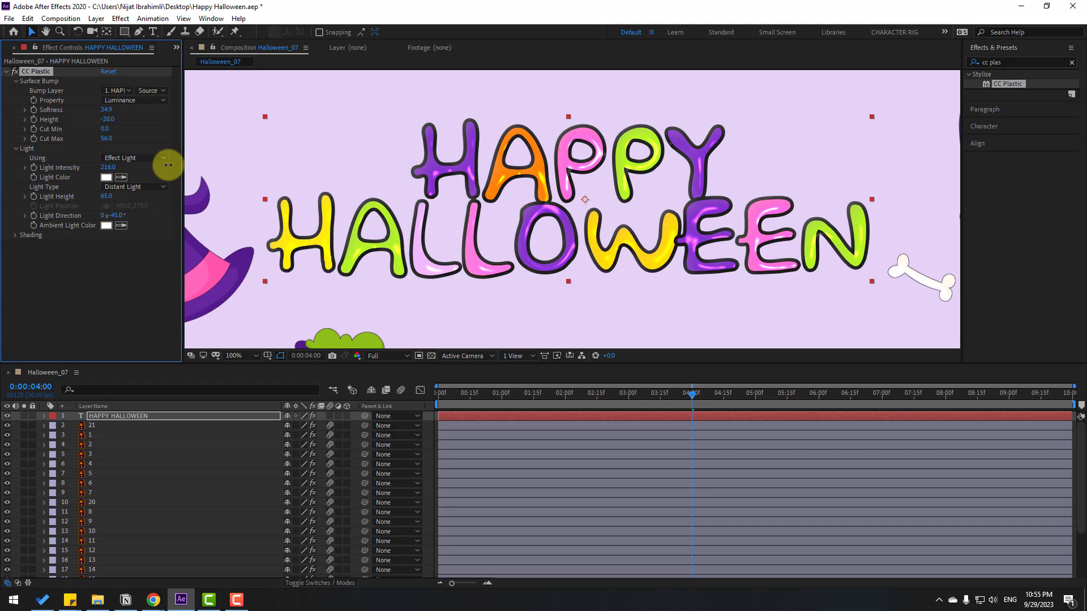
{"action": "scroll", "coordinate": [368, 203], "scroll_direction": "down", "scroll_amount": 2}
{"action": "scroll", "coordinate": [369, 199], "scroll_direction": "up", "scroll_amount": 2}
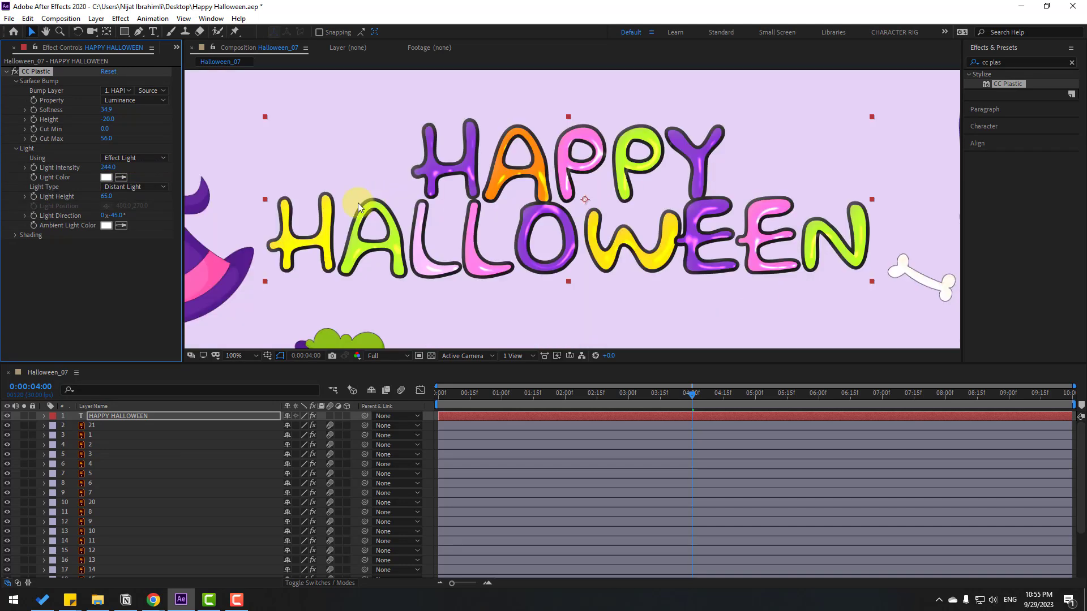
{"action": "left_click_drag", "start_coordinate": [105, 196], "coordinate": [142, 192]}
{"action": "key", "text": "comma"}
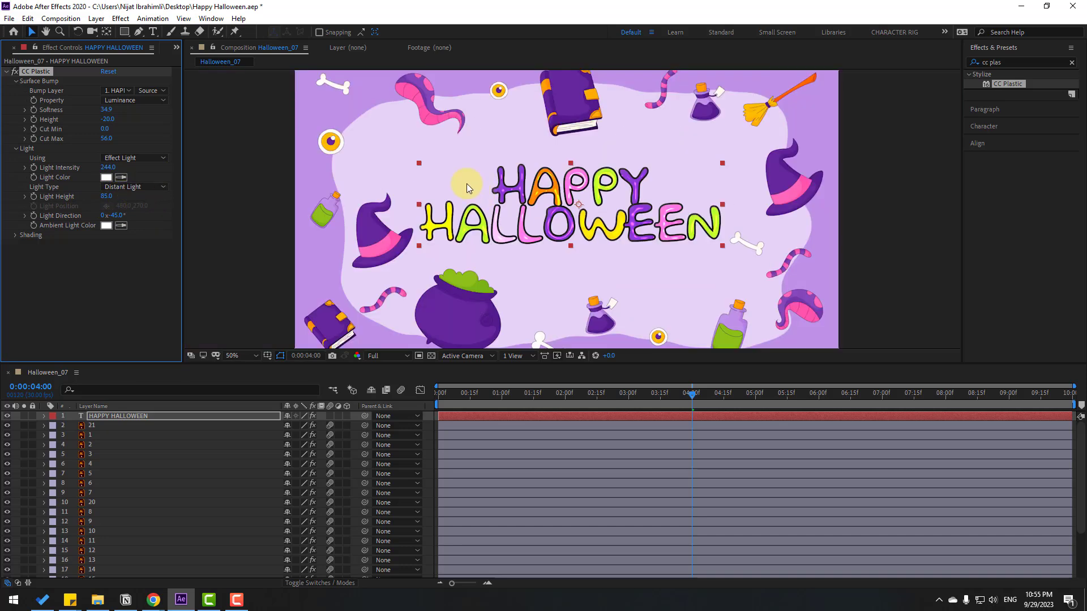
Set CC Plastic shading to Ambient 128.0, Specular 57.0 and Roughness 0.025
{"action": "left_click", "coordinate": [15, 236]}
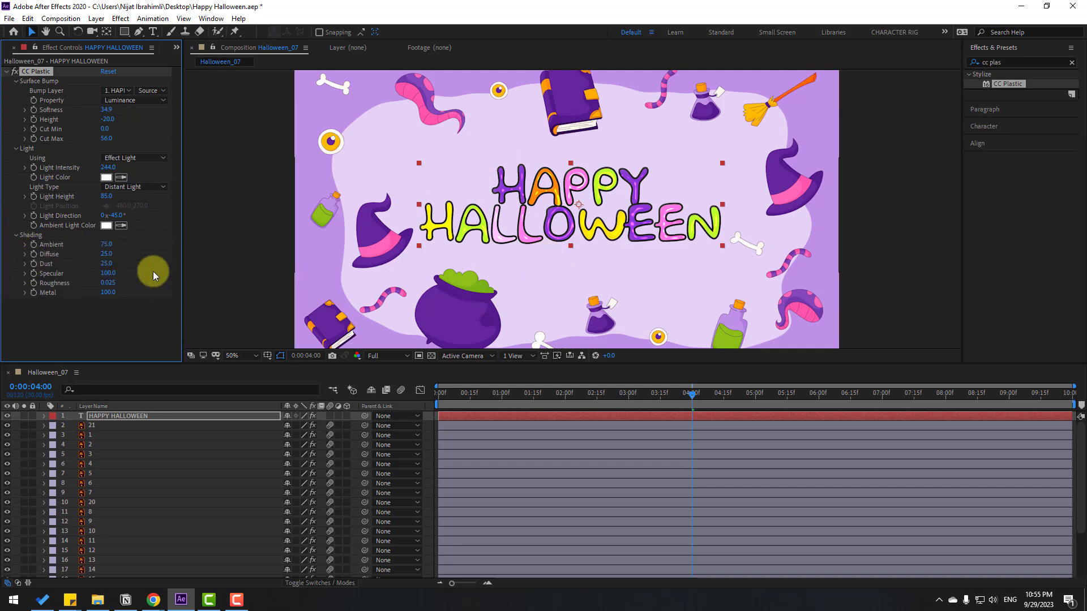
{"action": "mouse_move", "coordinate": [107, 245]}
{"action": "left_mouse_down"}
{"action": "mouse_move", "coordinate": [141, 238]}
{"action": "mouse_move", "coordinate": [101, 253]}
{"action": "left_mouse_up"}
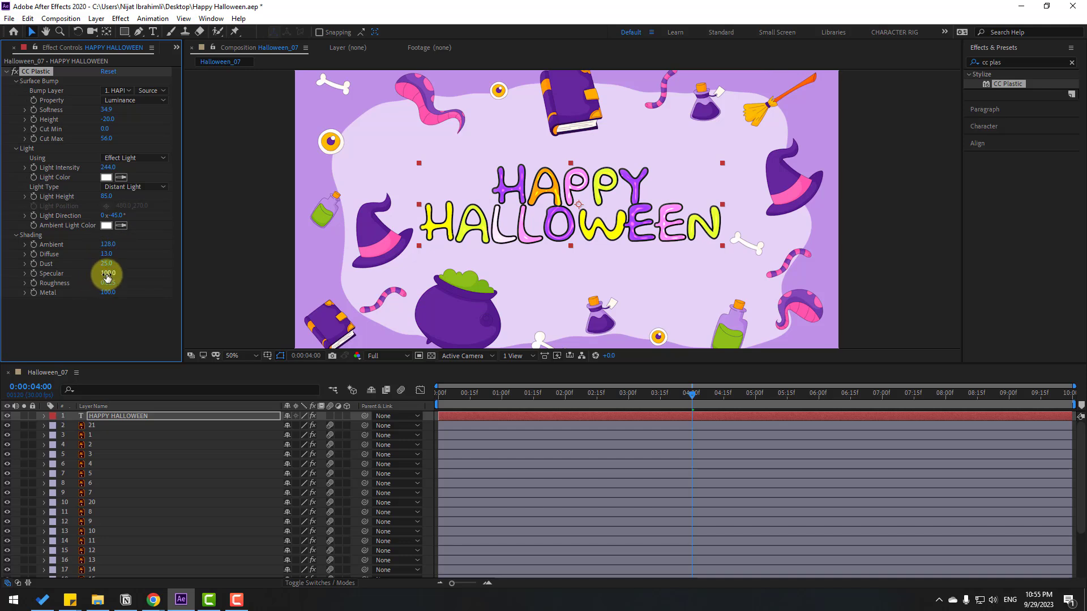
{"action": "mouse_move", "coordinate": [107, 276]}
{"action": "left_mouse_down"}
{"action": "mouse_move", "coordinate": [126, 271]}
{"action": "mouse_move", "coordinate": [93, 274]}
{"action": "left_mouse_up"}
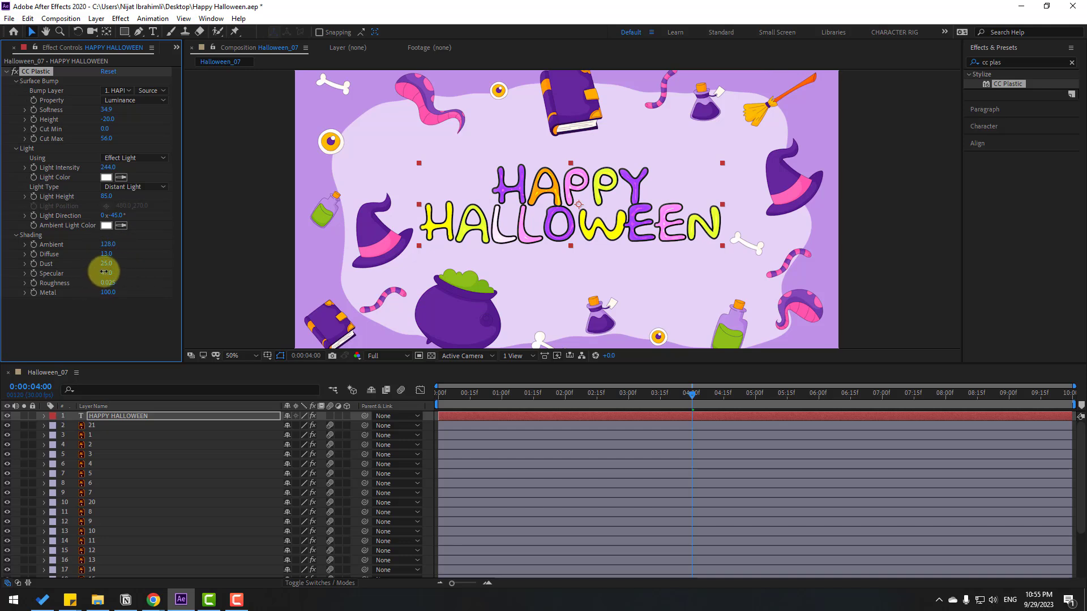
{"action": "scroll", "coordinate": [562, 219], "scroll_direction": "up", "scroll_amount": 4}
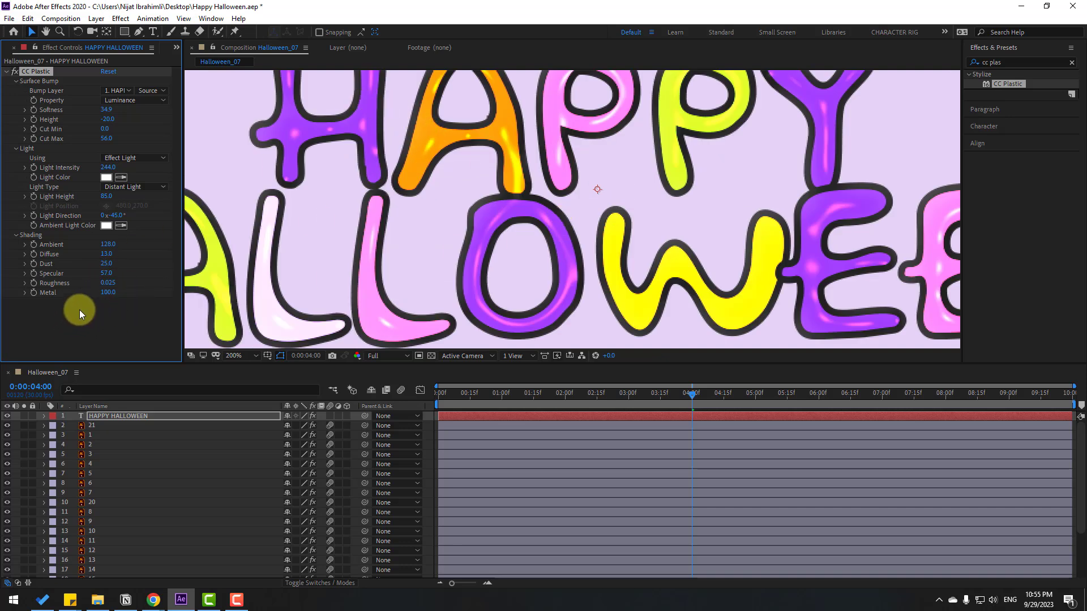
{"action": "left_click_drag", "start_coordinate": [110, 286], "coordinate": [88, 289]}
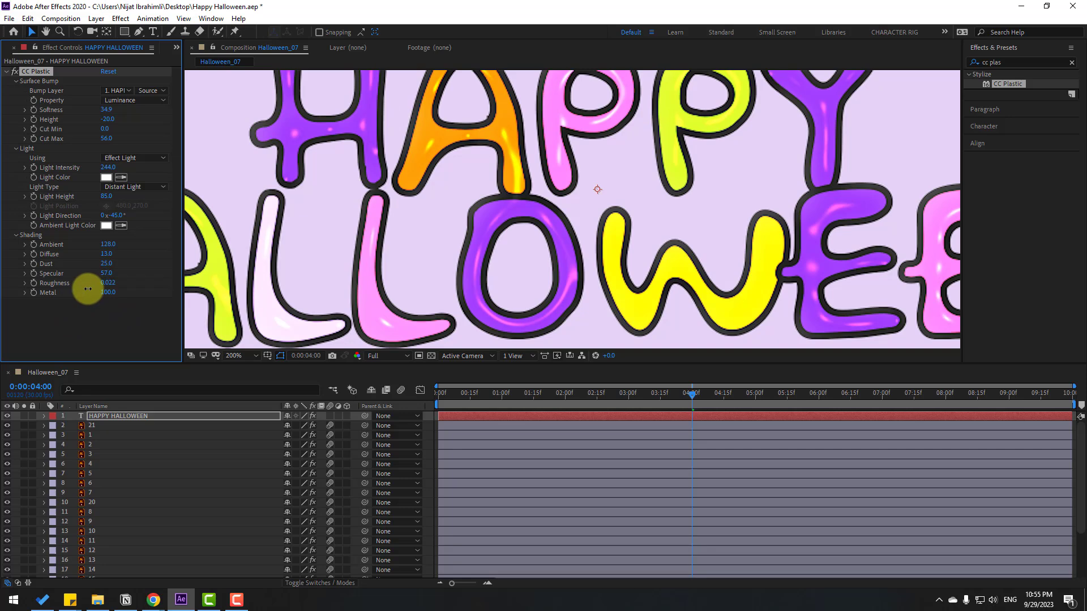
{"action": "scroll", "coordinate": [426, 280], "scroll_direction": "down", "scroll_amount": 4}
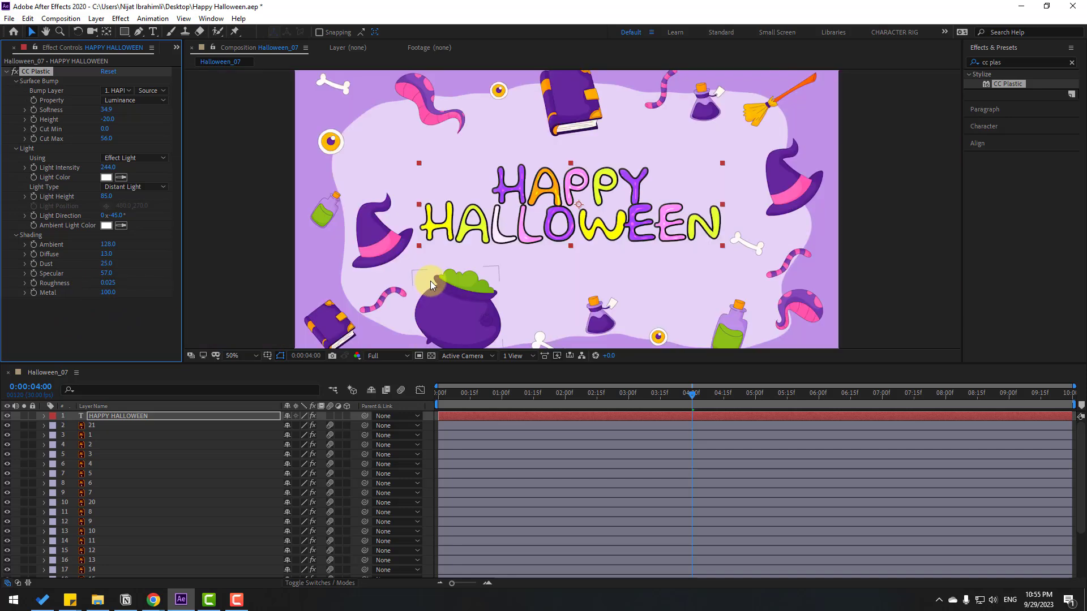
Apply Animation Composer 3's Overshoot Position & Rotate & Scale Characters In preset to the title
{"action": "left_click", "coordinate": [210, 19]}
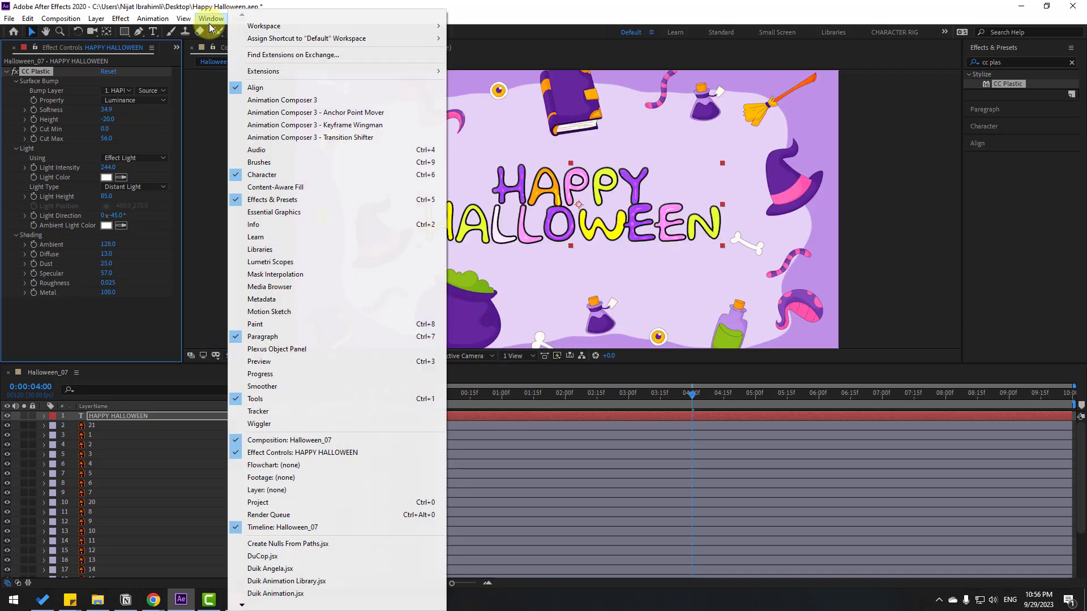
{"action": "left_click", "coordinate": [325, 100]}
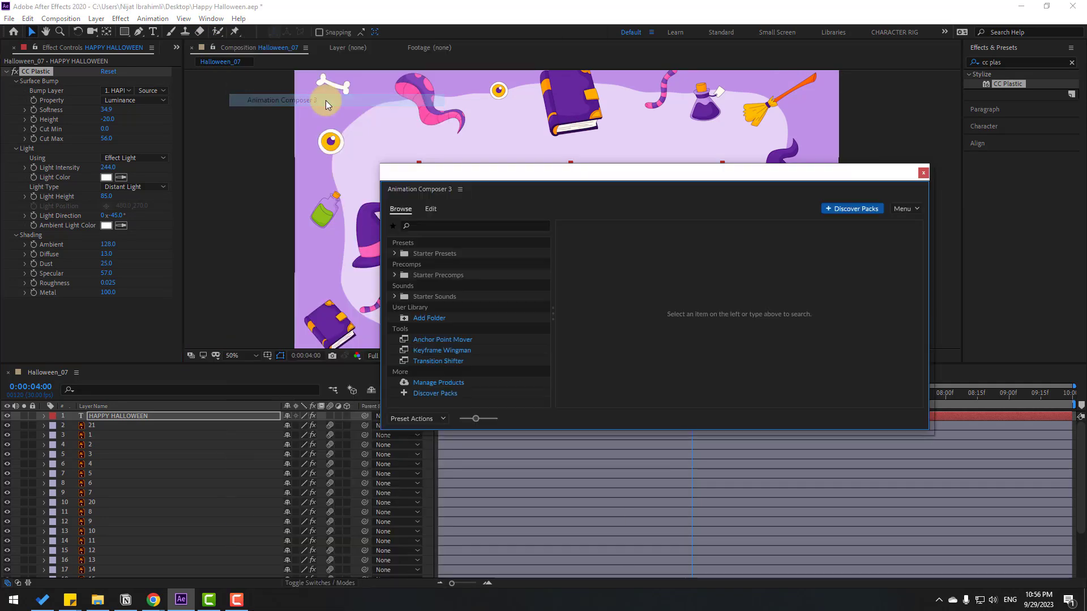
{"action": "left_click", "coordinate": [395, 255]}
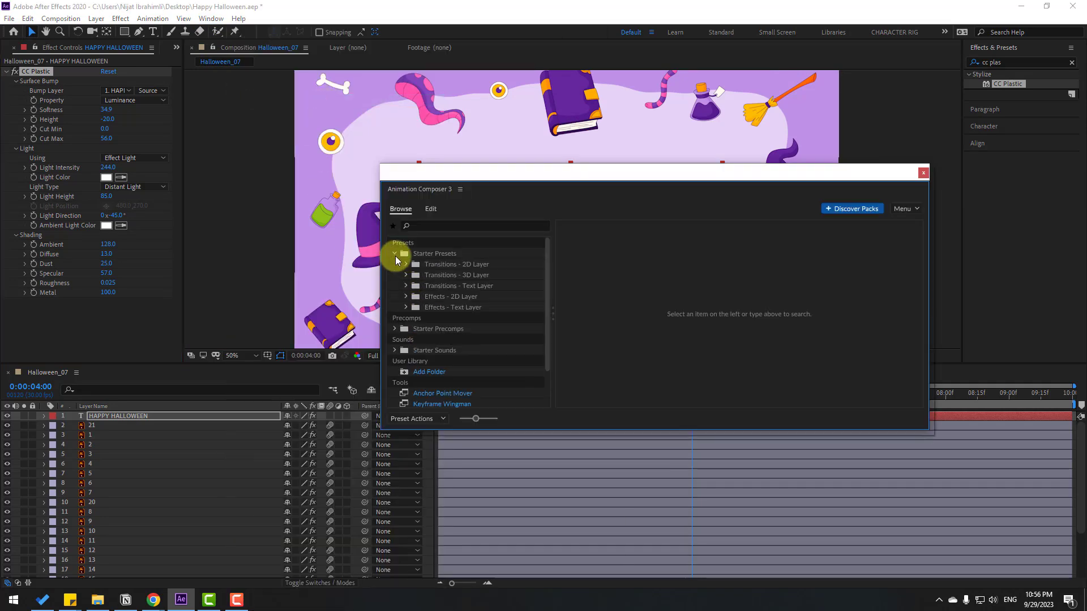
{"action": "left_click", "coordinate": [405, 286]}
{"action": "left_click", "coordinate": [417, 297]}
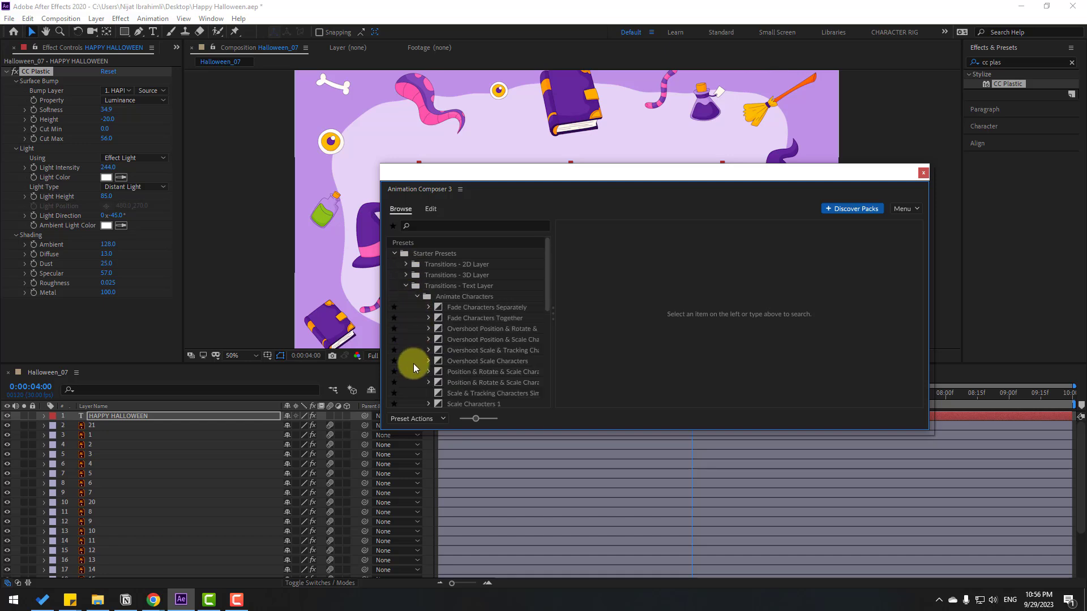
{"action": "left_click", "coordinate": [460, 339]}
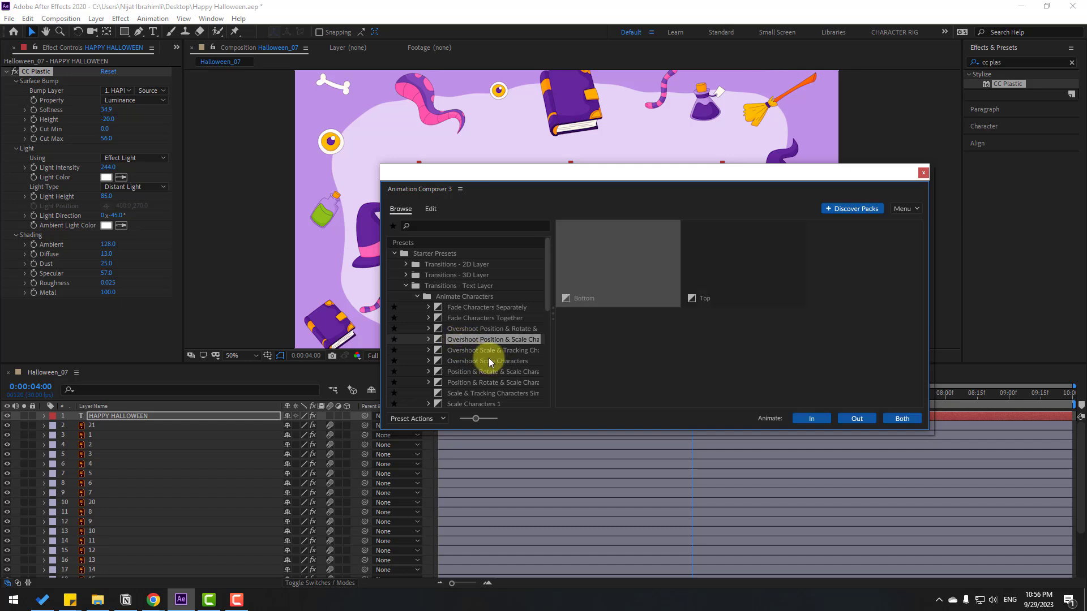
{"action": "left_click", "coordinate": [463, 331]}
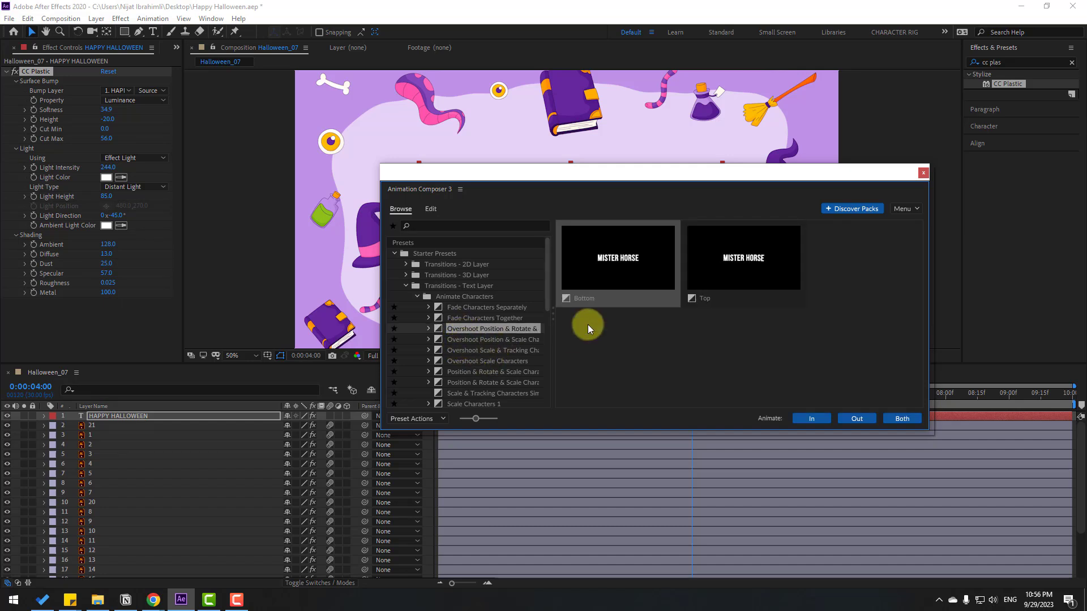
{"action": "left_click", "coordinate": [112, 417]}
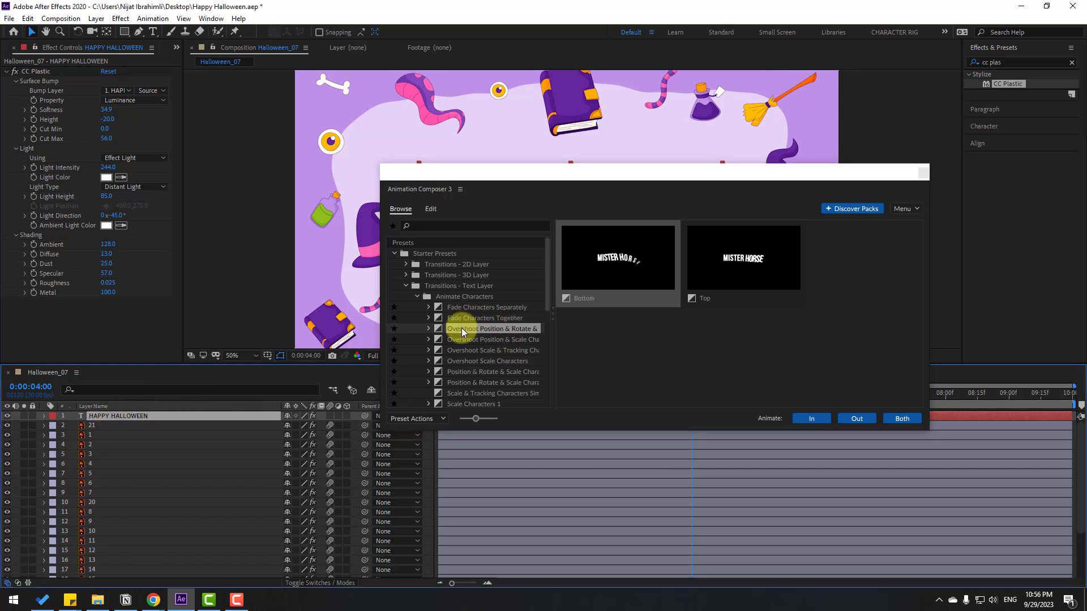
{"action": "left_click", "coordinate": [818, 421]}
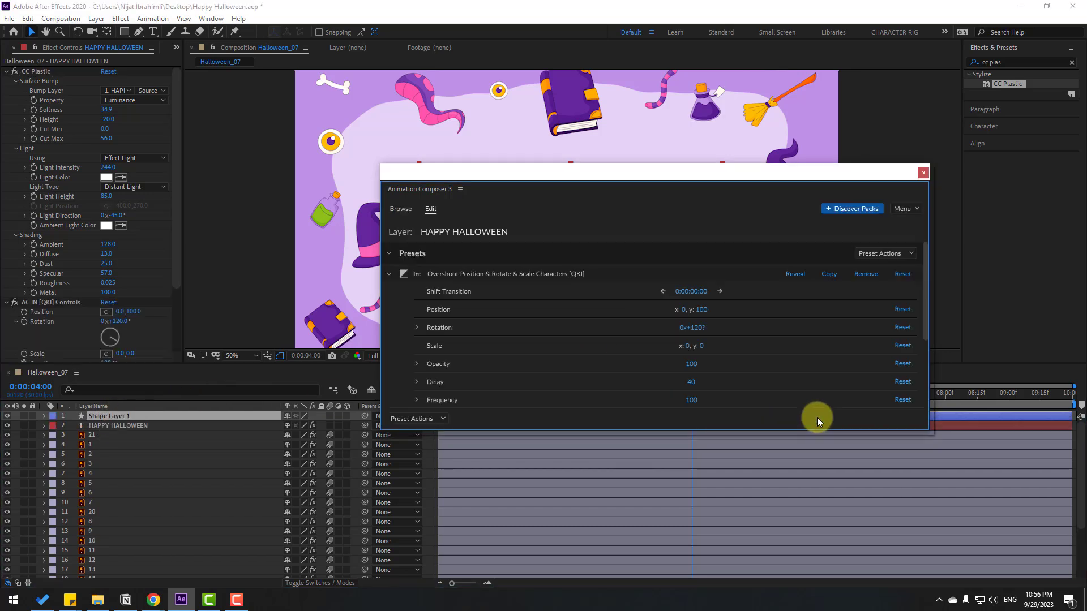
Extend the title intro to end near two seconds and preview it at Fit magnification
{"action": "left_click", "coordinate": [923, 174]}
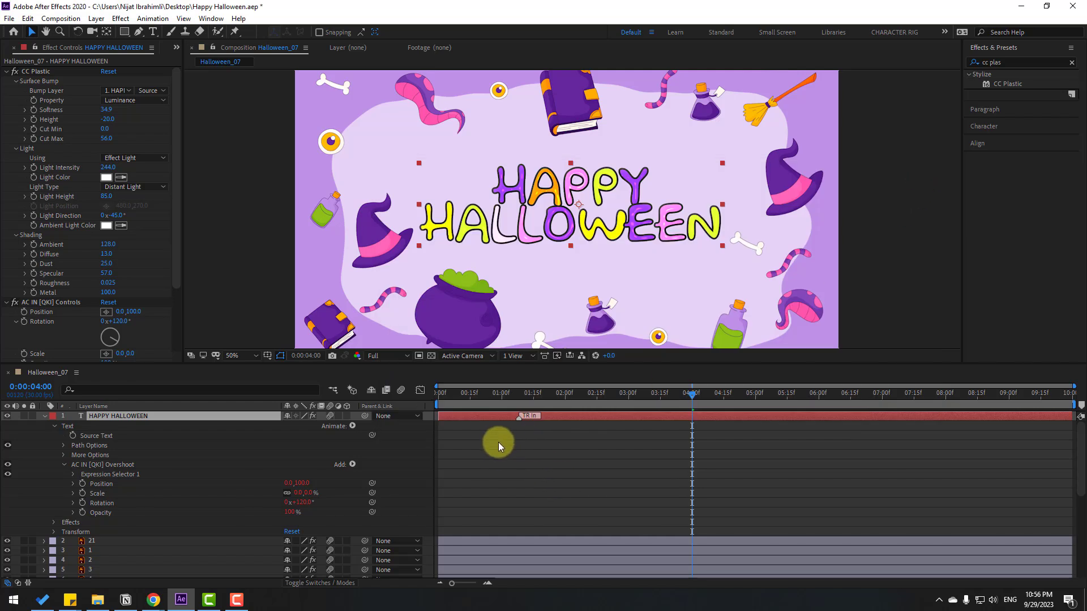
{"action": "left_click_drag", "start_coordinate": [522, 417], "coordinate": [562, 417]}
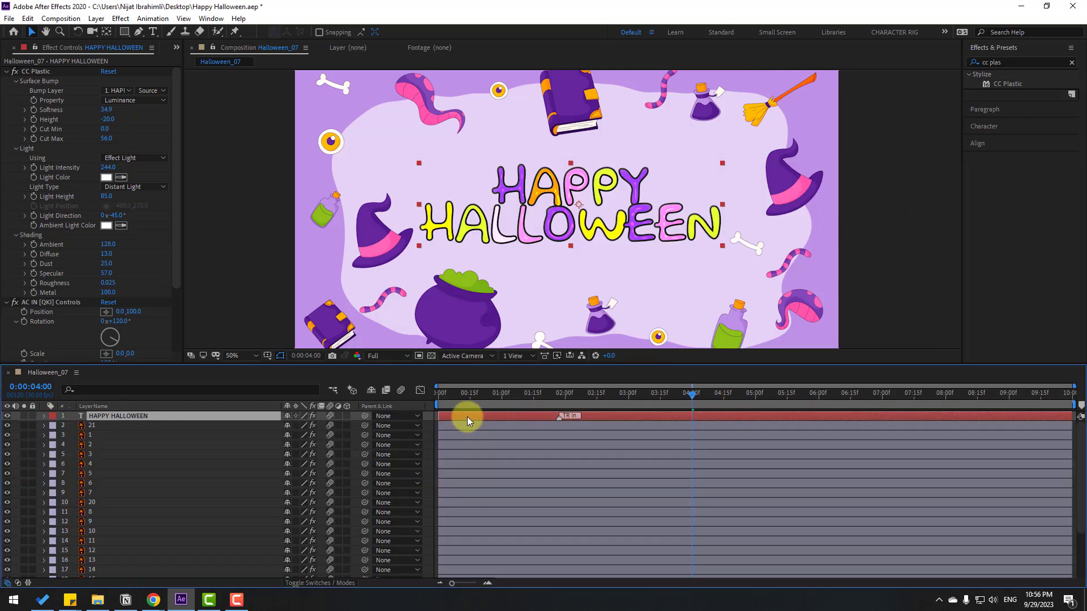
{"action": "mouse_move", "coordinate": [509, 399]}
{"action": "left_mouse_down"}
{"action": "mouse_move", "coordinate": [417, 401]}
{"action": "mouse_move", "coordinate": [561, 398]}
{"action": "mouse_move", "coordinate": [524, 416]}
{"action": "left_mouse_up"}
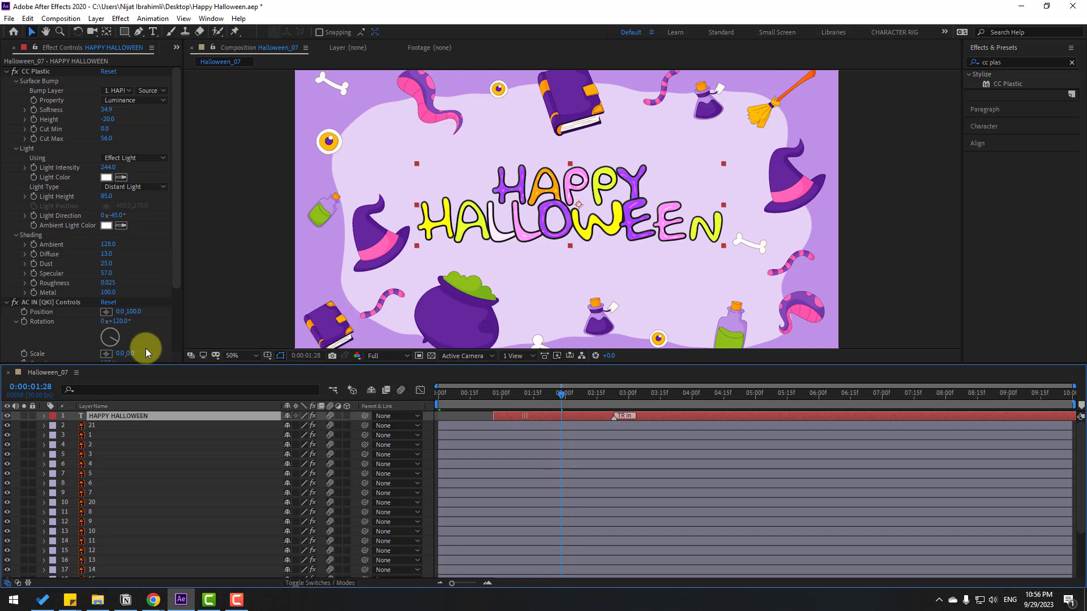
{"action": "left_click", "coordinate": [234, 356]}
{"action": "left_click", "coordinate": [239, 381]}
{"action": "key", "text": "space"}
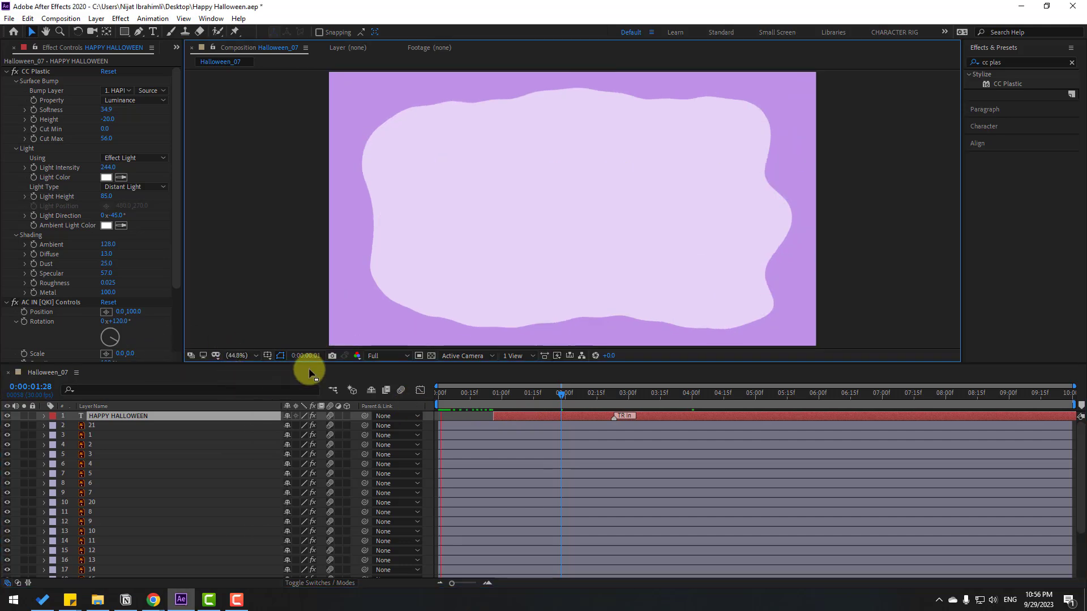
{"action": "left_click", "coordinate": [483, 393]}
Slide the title layer to start around 0:00:00:15 and replay the preview at Third resolution
{"action": "left_click_drag", "start_coordinate": [503, 416], "coordinate": [471, 415]}
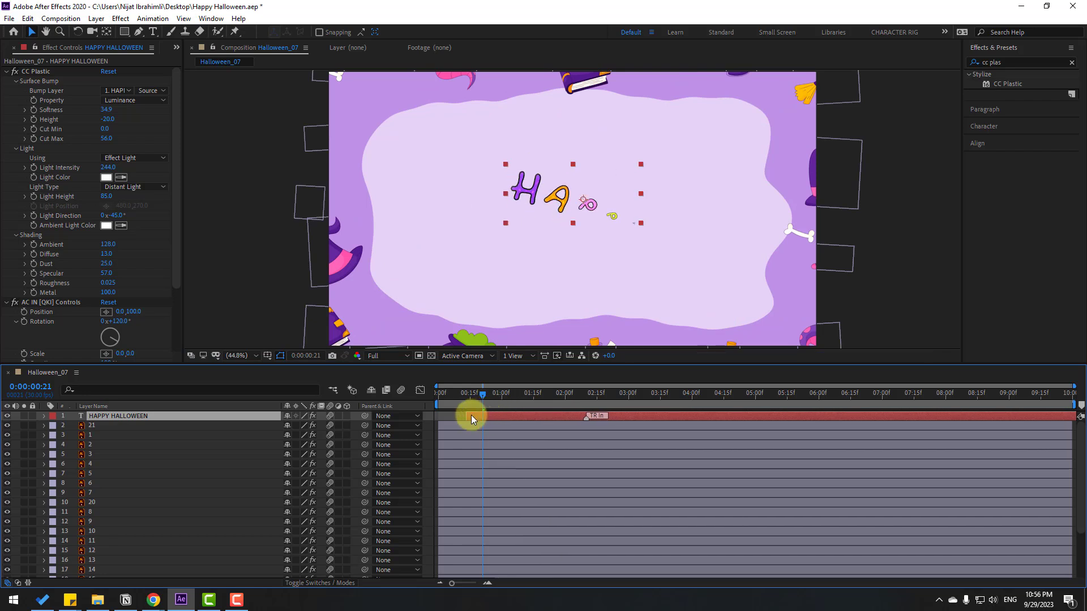
{"action": "left_click", "coordinate": [376, 358]}
{"action": "left_click", "coordinate": [377, 405]}
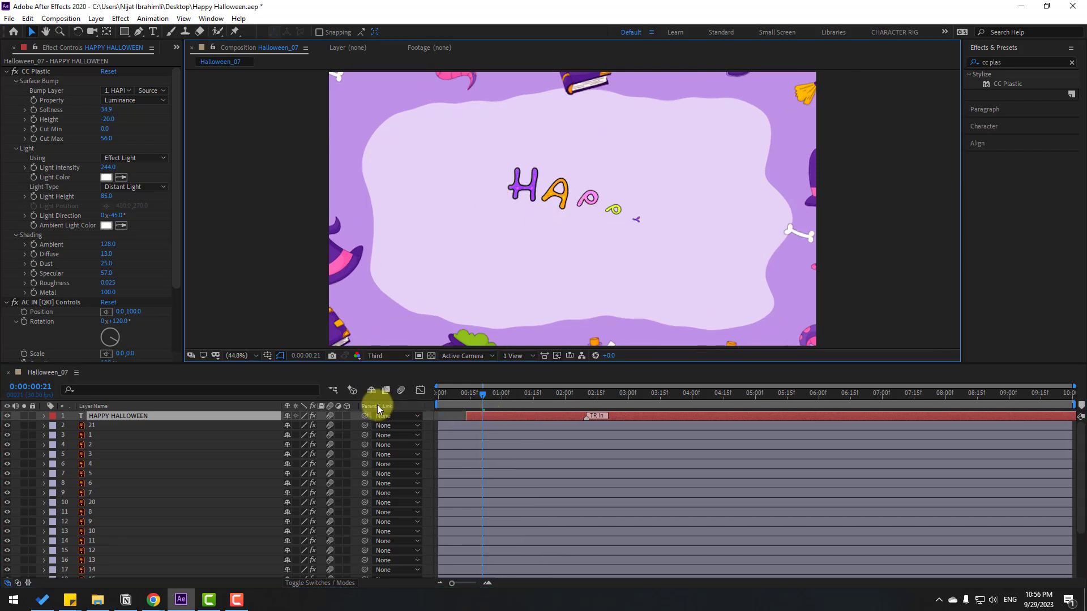
{"action": "key", "text": "space"}
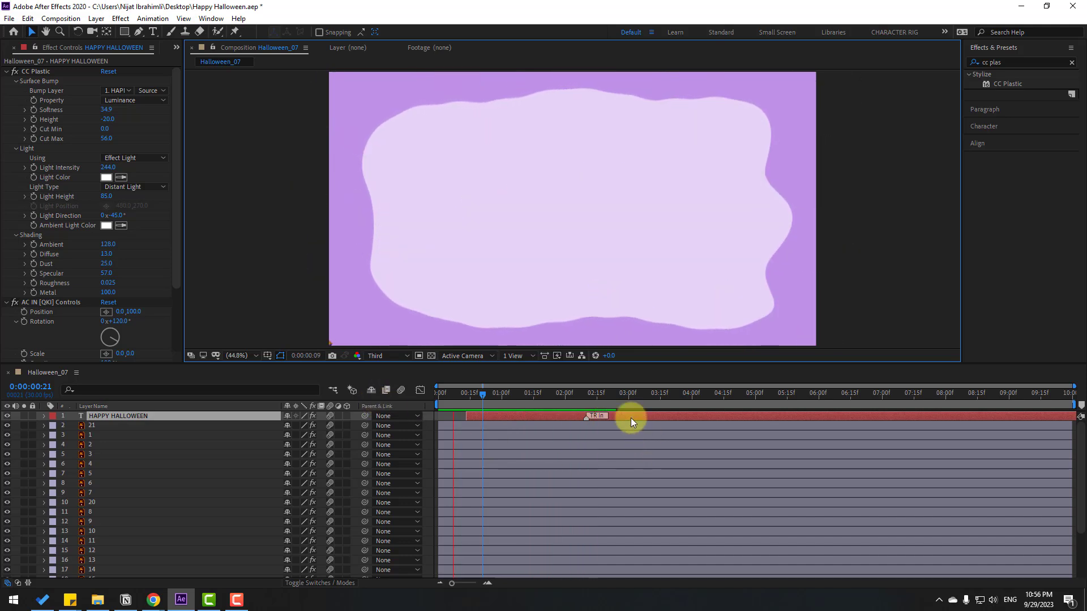
{"action": "left_click_drag", "start_coordinate": [550, 395], "coordinate": [564, 394]}
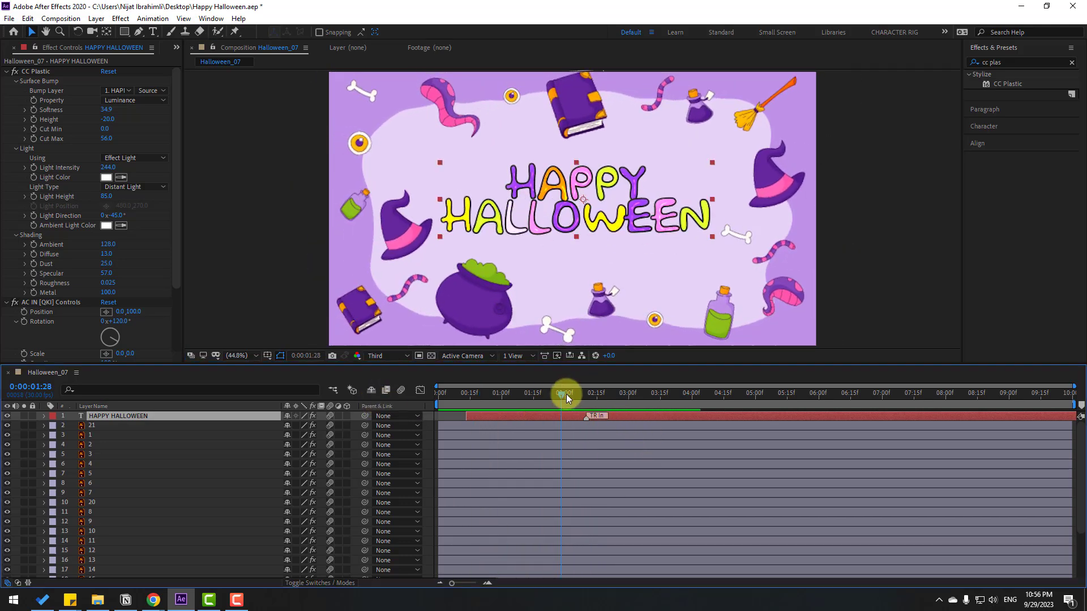
Search 'swe' and apply CC Light Sweep to the HAPPY HALLOWEEN layer
{"action": "left_click_drag", "start_coordinate": [1014, 62], "coordinate": [960, 61]}
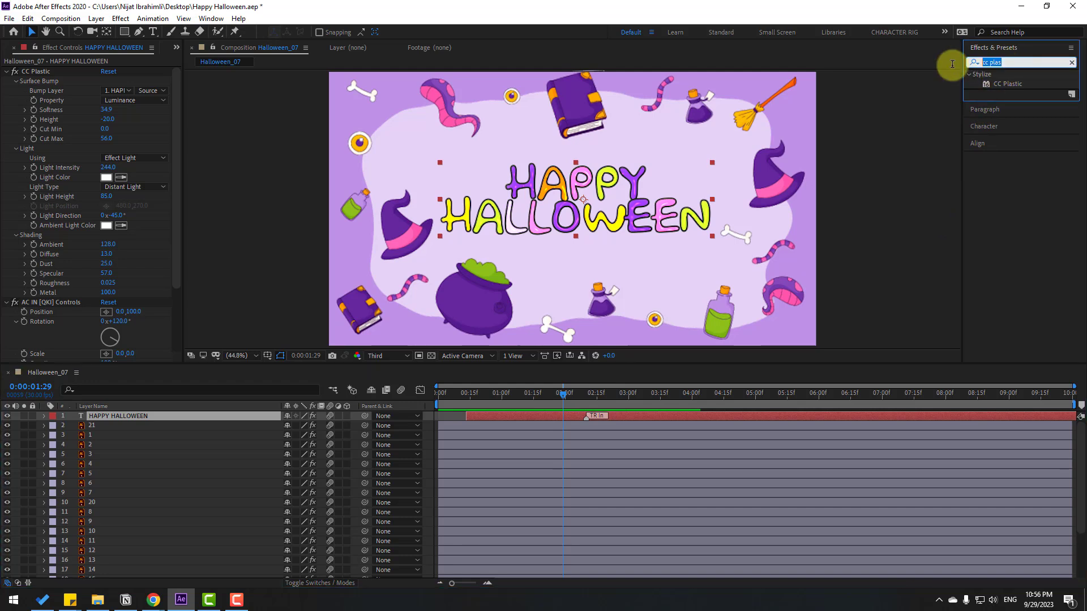
{"action": "type", "text": "swe"}
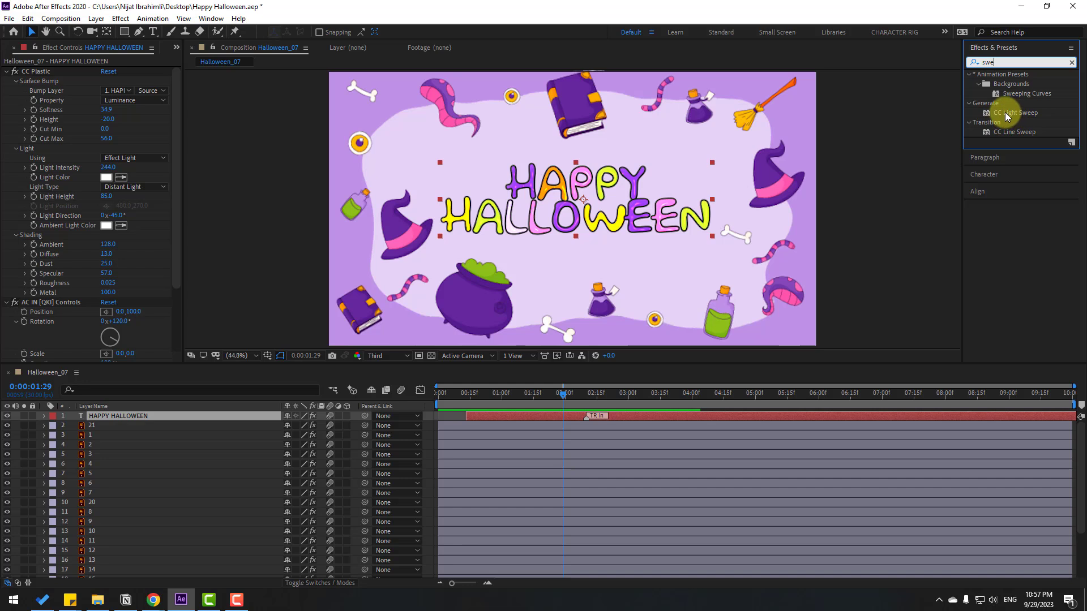
{"action": "left_click_drag", "start_coordinate": [1007, 117], "coordinate": [1019, 124]}
{"action": "left_click_drag", "start_coordinate": [146, 342], "coordinate": [96, 417]}
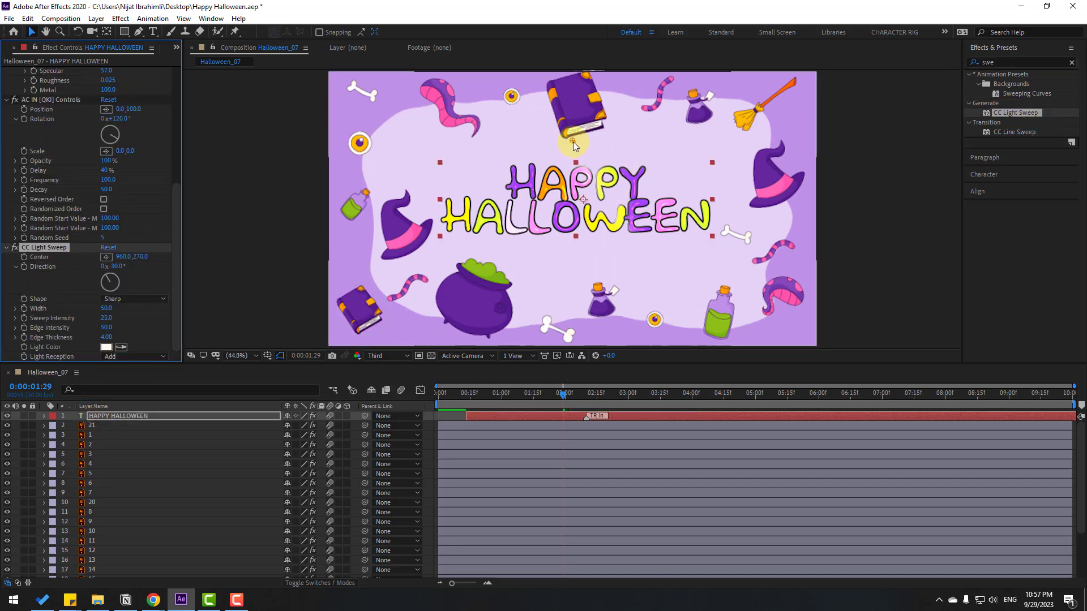
Move the sweep Center left of the title to 272.7, 412.8 and keyframe it at 0:00:02:05
{"action": "left_click_drag", "start_coordinate": [573, 141], "coordinate": [512, 162]}
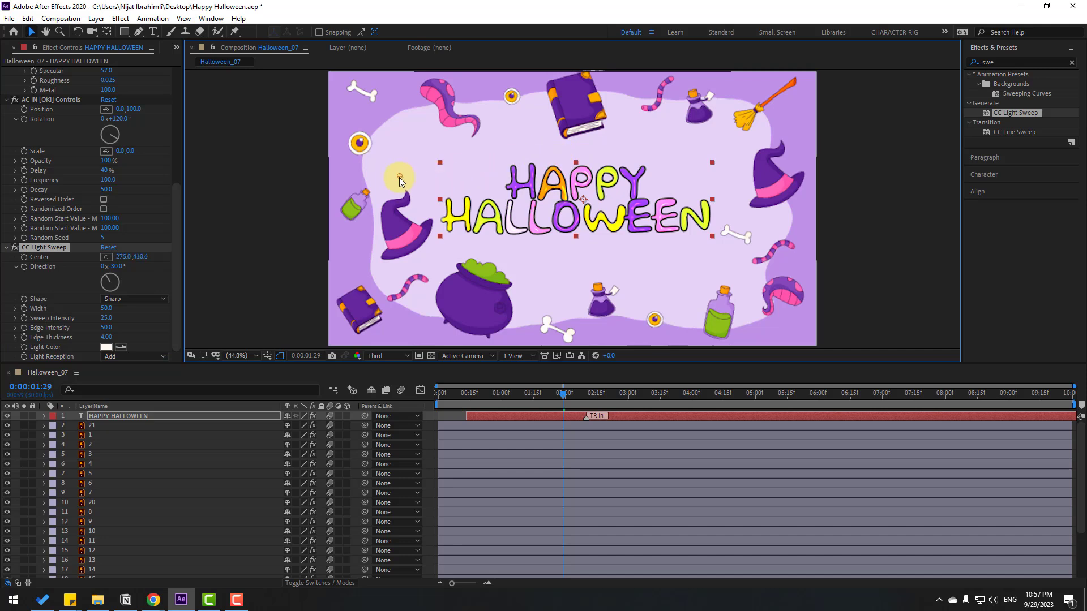
{"action": "left_click_drag", "start_coordinate": [399, 178], "coordinate": [399, 178]}
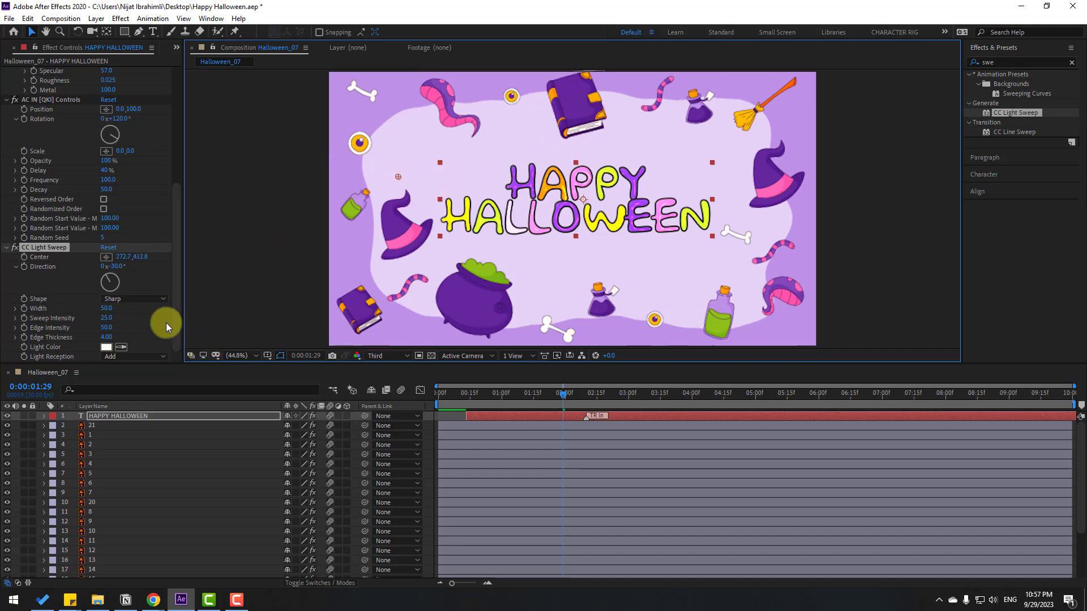
{"action": "left_click_drag", "start_coordinate": [437, 404], "coordinate": [576, 389]}
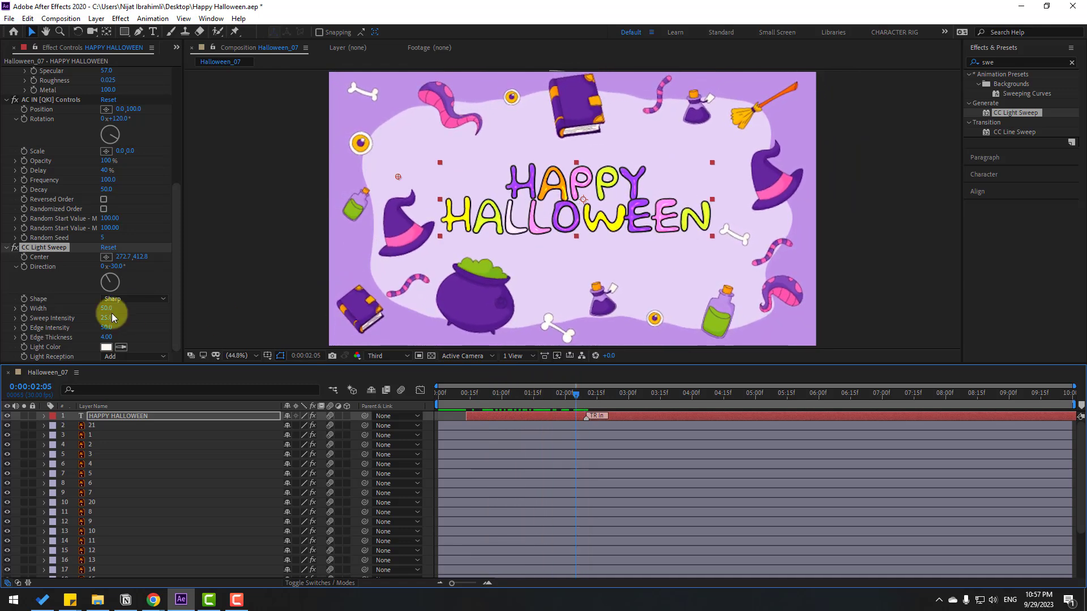
{"action": "left_click", "coordinate": [24, 257]}
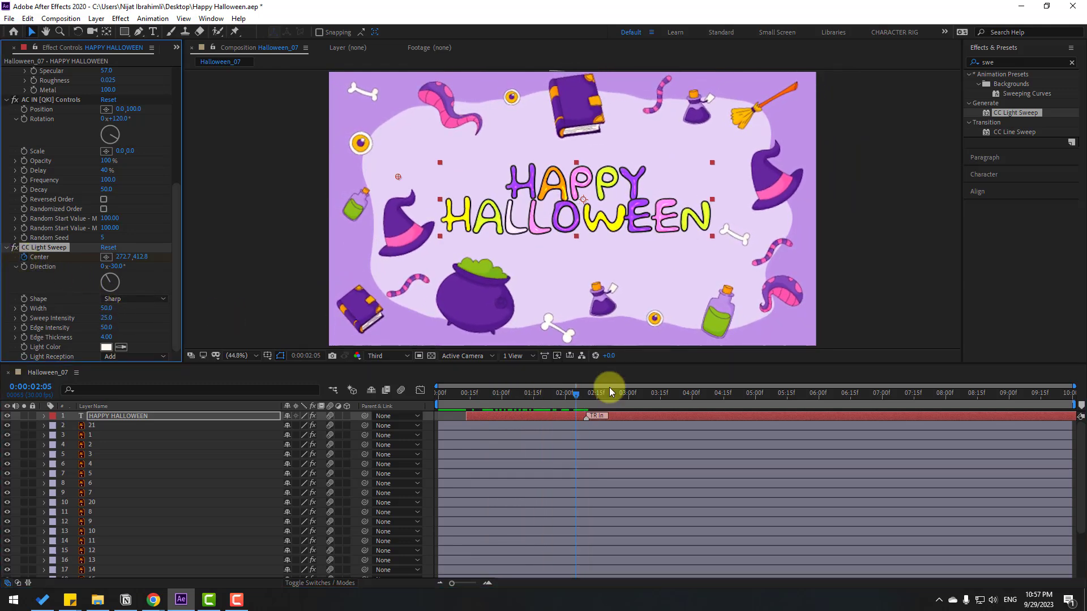
At about 3:03, move the sweep Center past the title to 1428.6, 285.6
{"action": "key", "text": "u"}
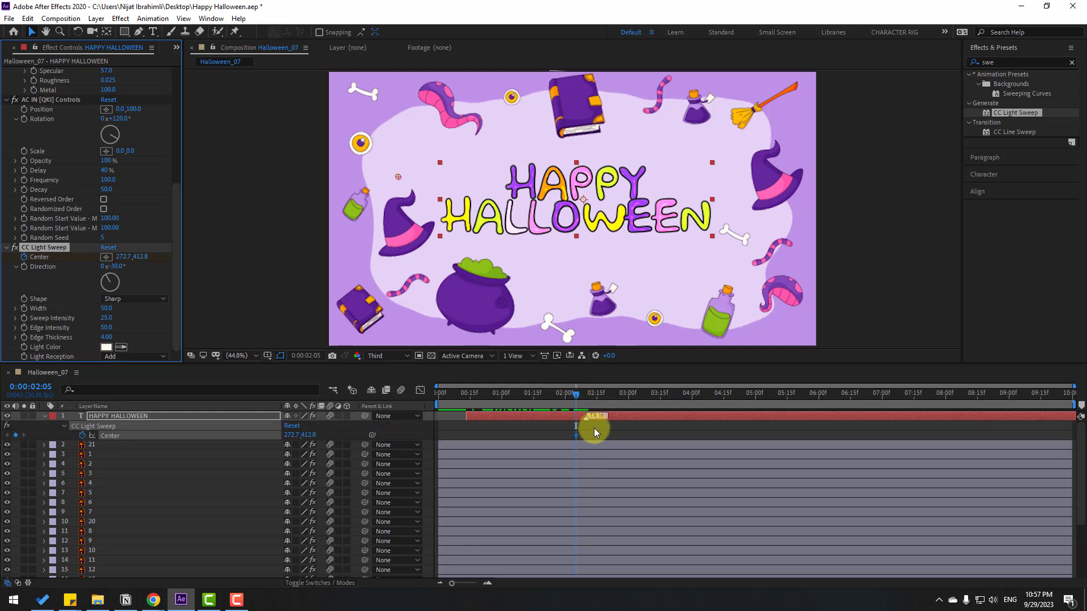
{"action": "left_click_drag", "start_coordinate": [583, 395], "coordinate": [635, 395]}
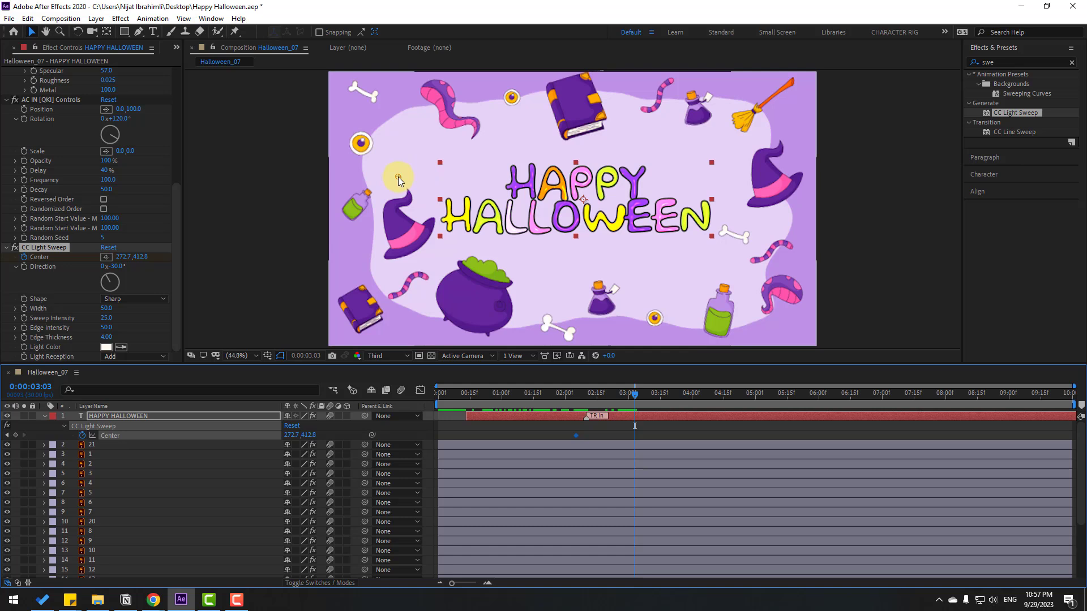
{"action": "left_click_drag", "start_coordinate": [399, 176], "coordinate": [460, 169]}
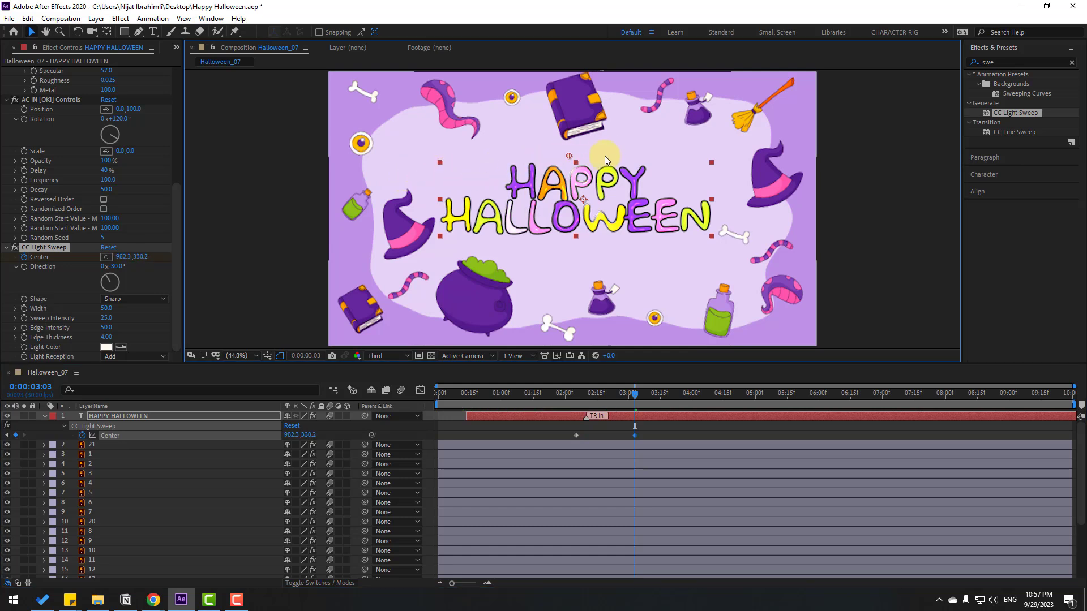
{"action": "left_click_drag", "start_coordinate": [692, 145], "coordinate": [691, 145]}
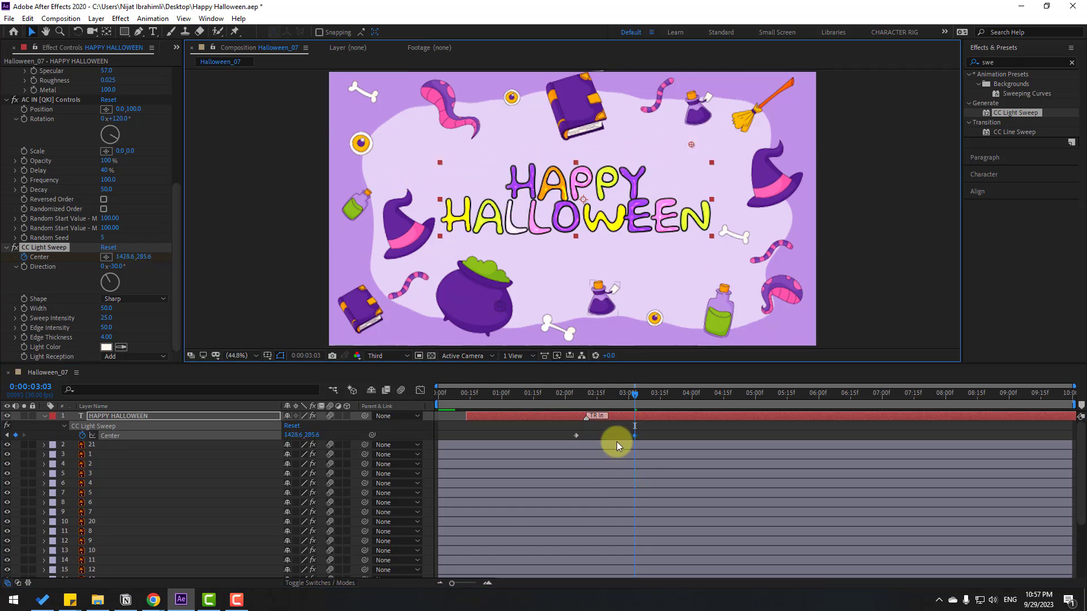
Apply Easy Ease to both Center keyframes
{"action": "left_click", "coordinate": [617, 442]}
{"action": "left_click", "coordinate": [576, 436]}
{"action": "right_click", "coordinate": [576, 436]}
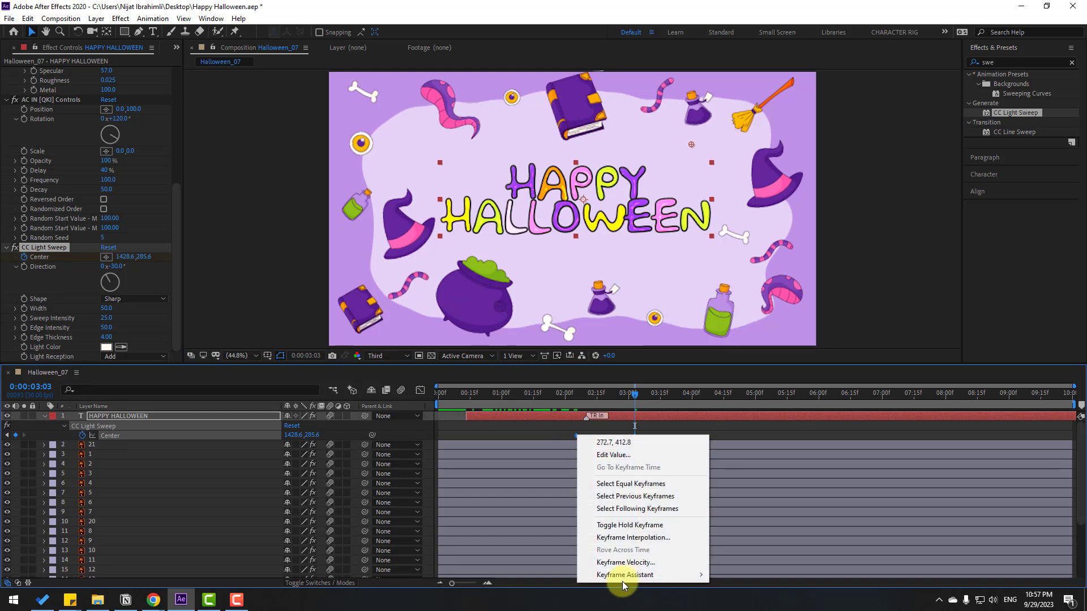
{"action": "mouse_move", "coordinate": [625, 575]}
{"action": "left_click", "coordinate": [761, 501]}
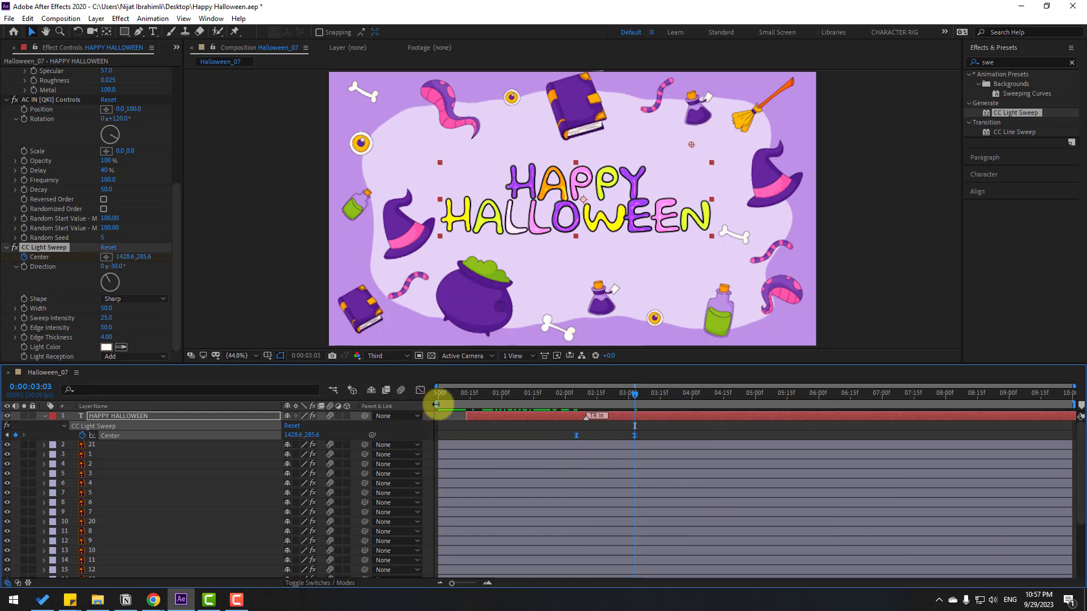
Drag the end keyframe later to about 3:13, checking the sweep at 2:18 and 2:25
{"action": "left_click_drag", "start_coordinate": [435, 406], "coordinate": [545, 406]}
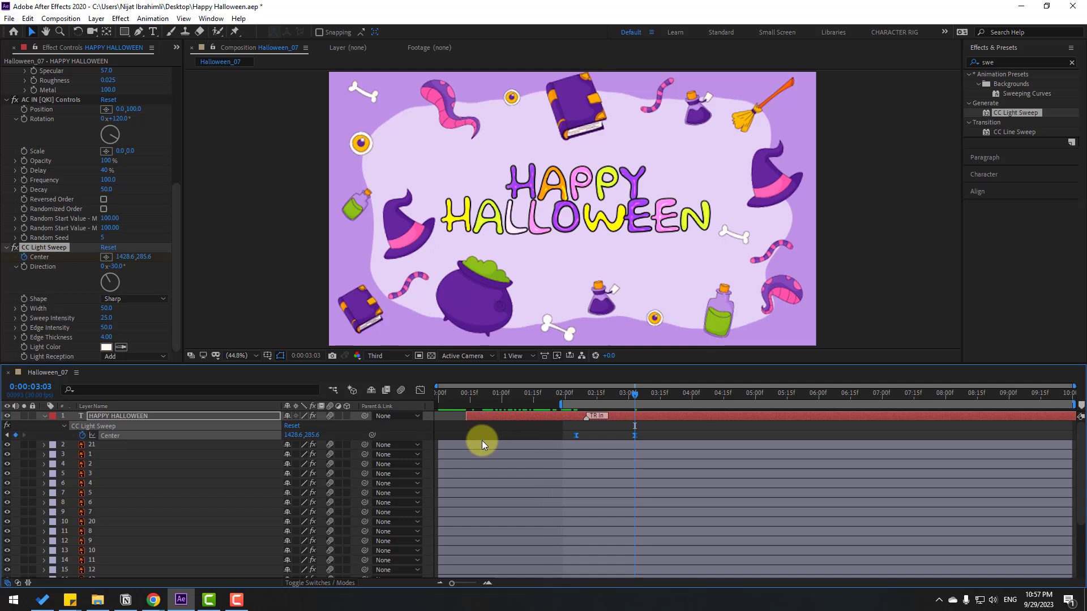
{"action": "left_click", "coordinate": [596, 395]}
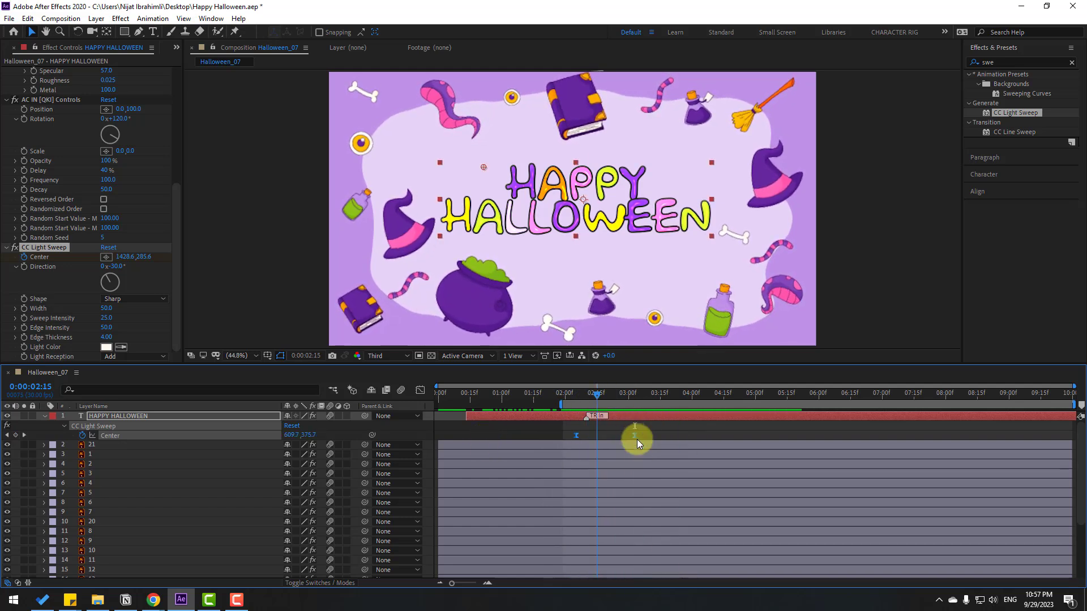
{"action": "left_click_drag", "start_coordinate": [637, 437], "coordinate": [674, 436]}
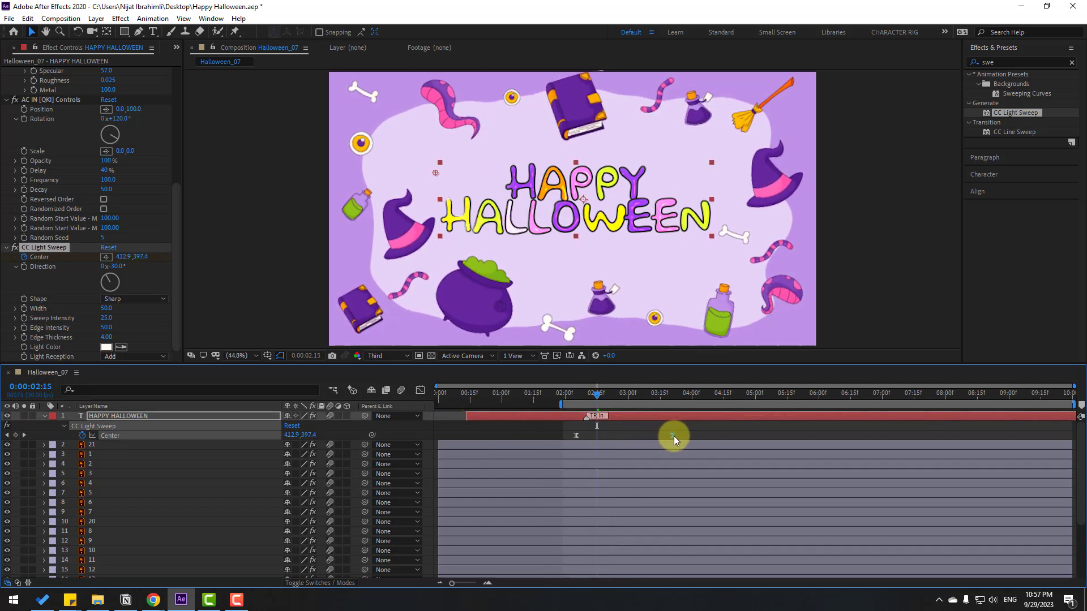
{"action": "left_click", "coordinate": [604, 394]}
{"action": "left_click", "coordinate": [617, 393]}
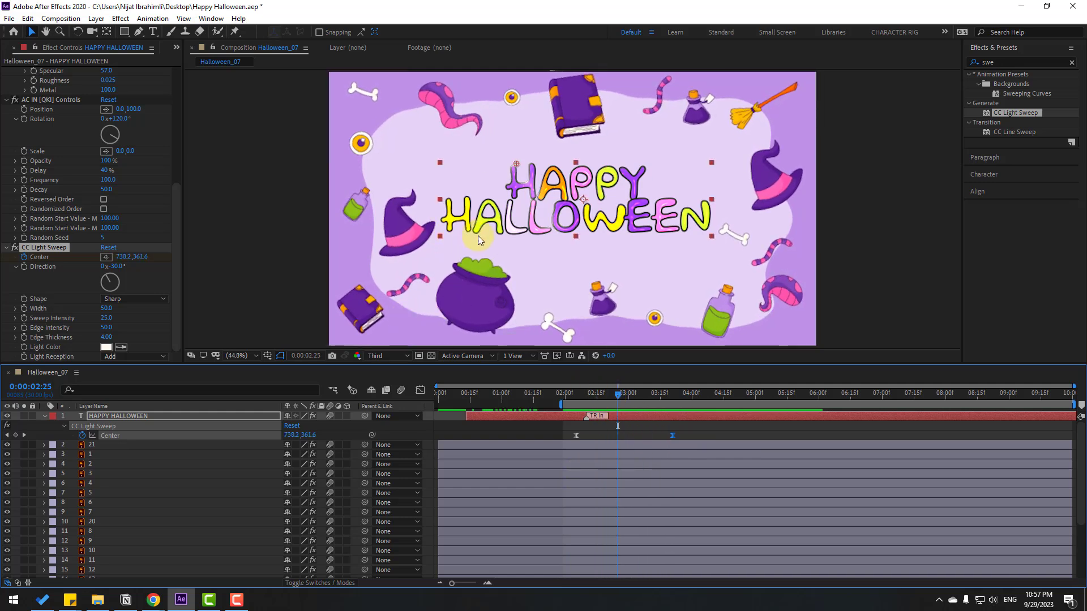
{"action": "key", "text": "period"}
Set preview resolution to Full and give CC Light Sweep Width 101.0 and Sweep Intensity 28.0
{"action": "left_click", "coordinate": [376, 356]}
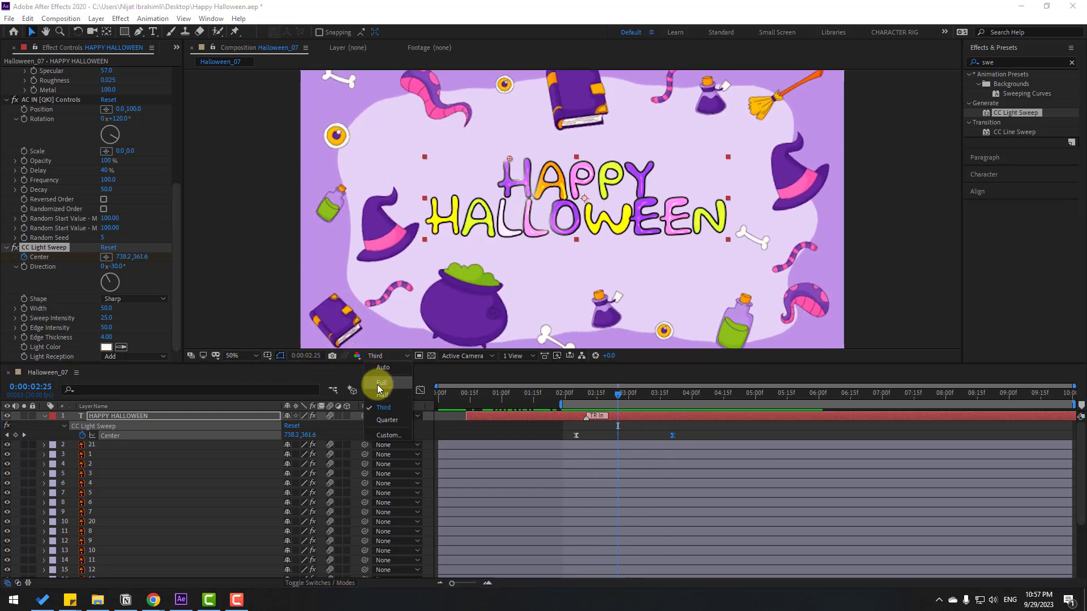
{"action": "left_click", "coordinate": [376, 378]}
{"action": "scroll", "coordinate": [528, 235], "scroll_direction": "up", "scroll_amount": 2}
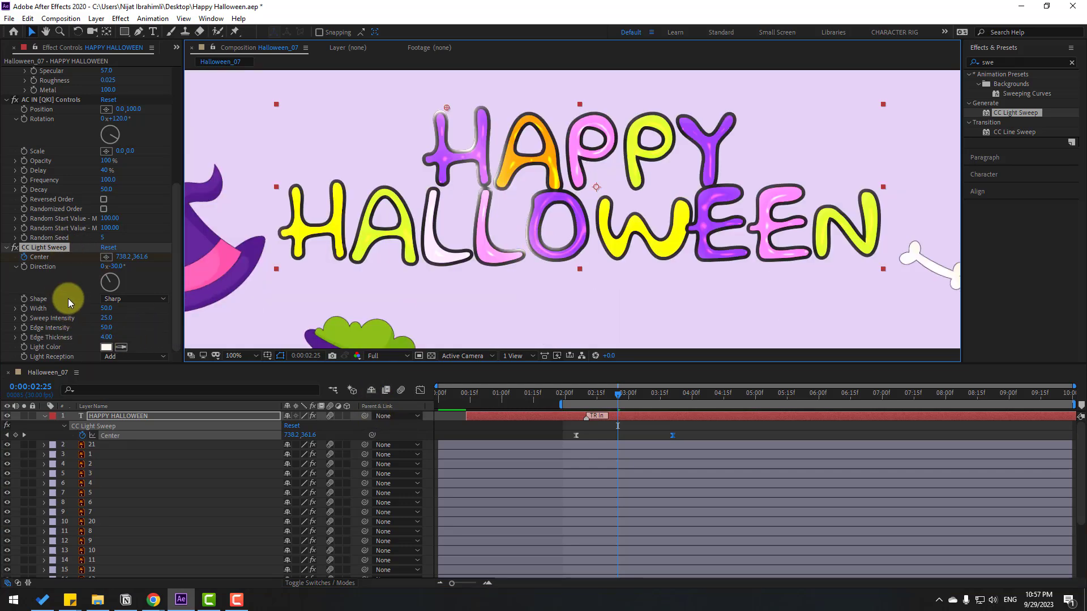
{"action": "left_click_drag", "start_coordinate": [102, 308], "coordinate": [145, 307]}
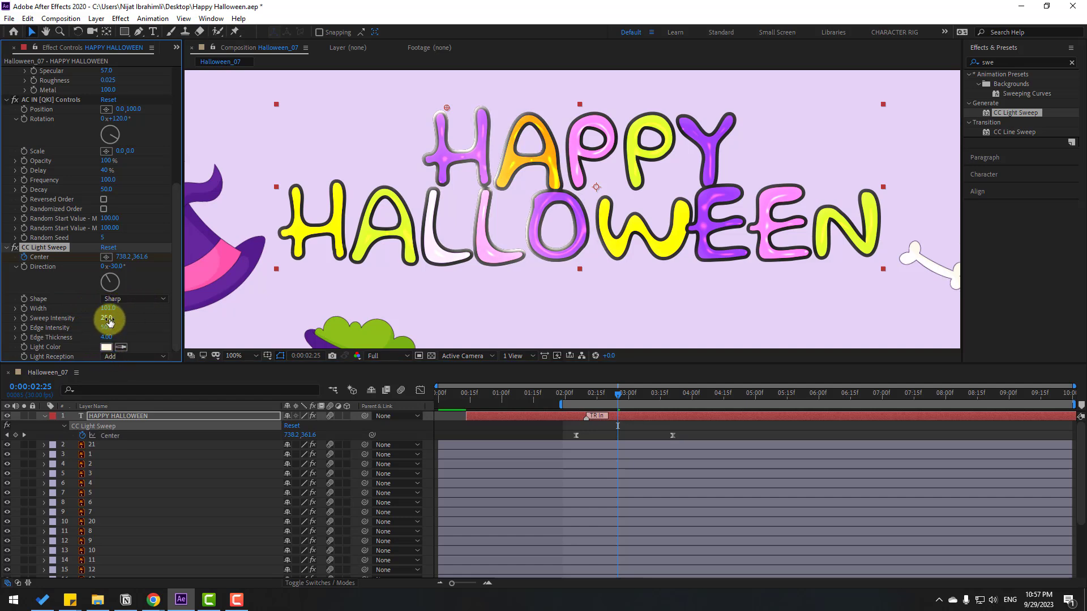
{"action": "mouse_move", "coordinate": [116, 319]}
{"action": "left_mouse_down"}
{"action": "mouse_move", "coordinate": [133, 311]}
{"action": "mouse_move", "coordinate": [110, 318]}
{"action": "left_mouse_up"}
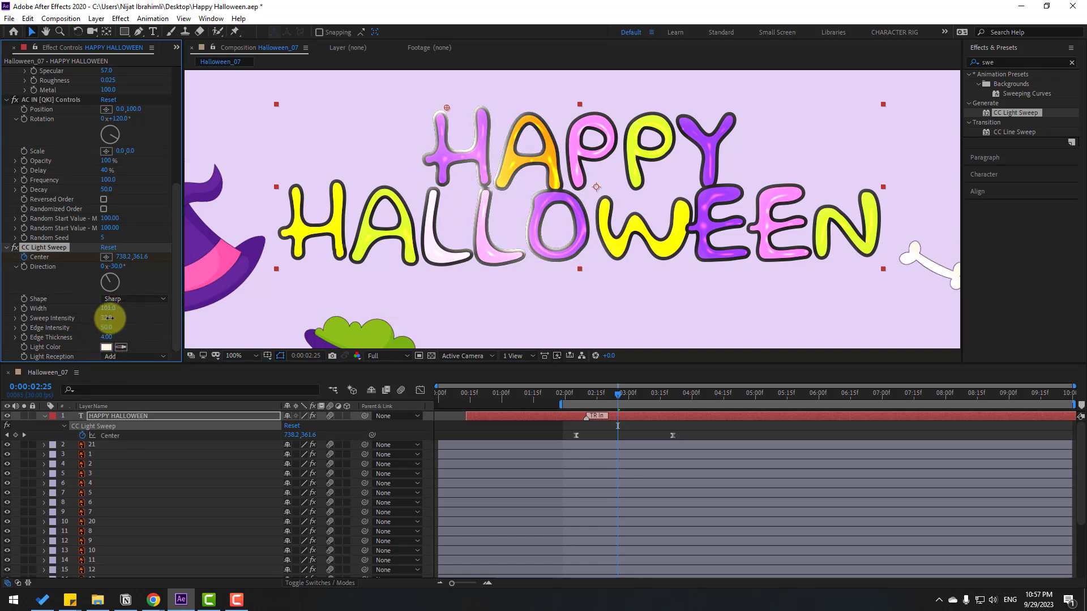
{"action": "scroll", "coordinate": [526, 215], "scroll_direction": "down", "scroll_amount": 2}
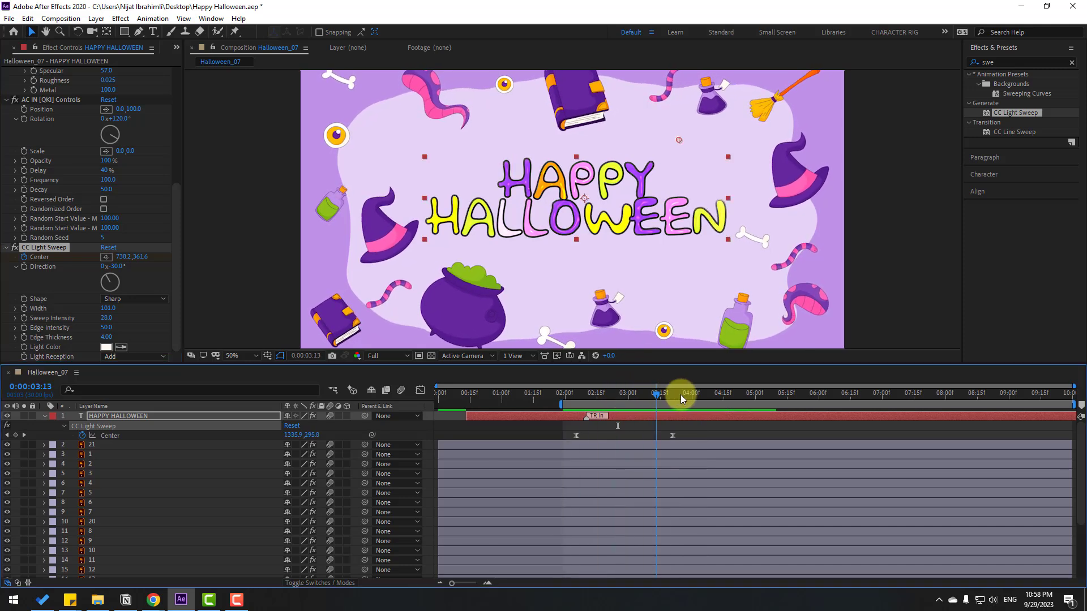
Set the work area from 0:00:00 to 0:00:04:22 and fit the frame in the viewer
{"action": "key", "text": "space"}
{"action": "left_click_drag", "start_coordinate": [722, 396], "coordinate": [737, 398]}
{"action": "key", "text": "n"}
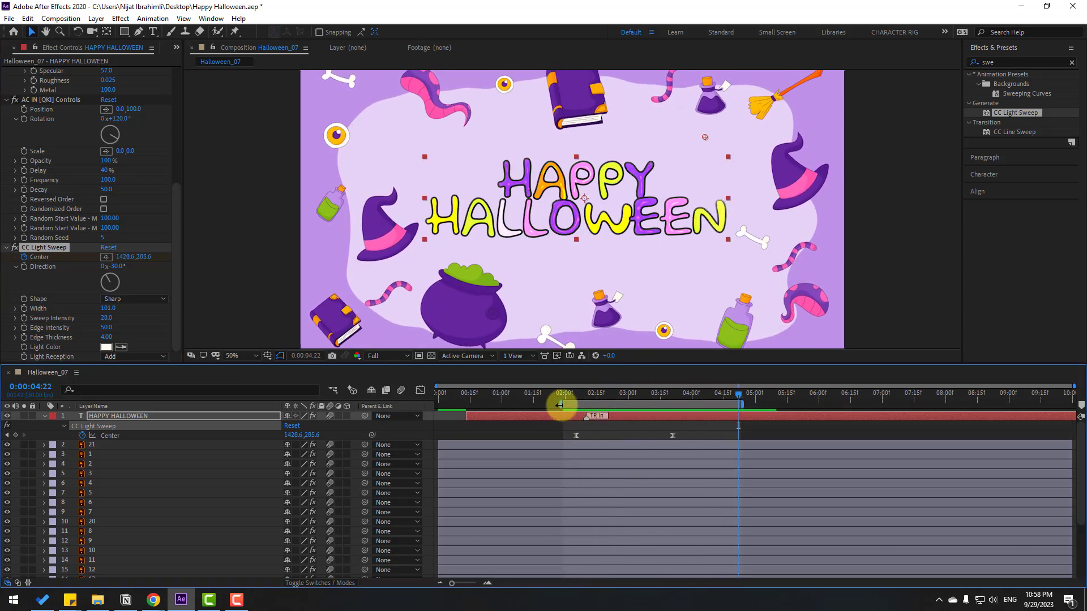
{"action": "left_click_drag", "start_coordinate": [559, 405], "coordinate": [338, 425]}
{"action": "left_click", "coordinate": [229, 363]}
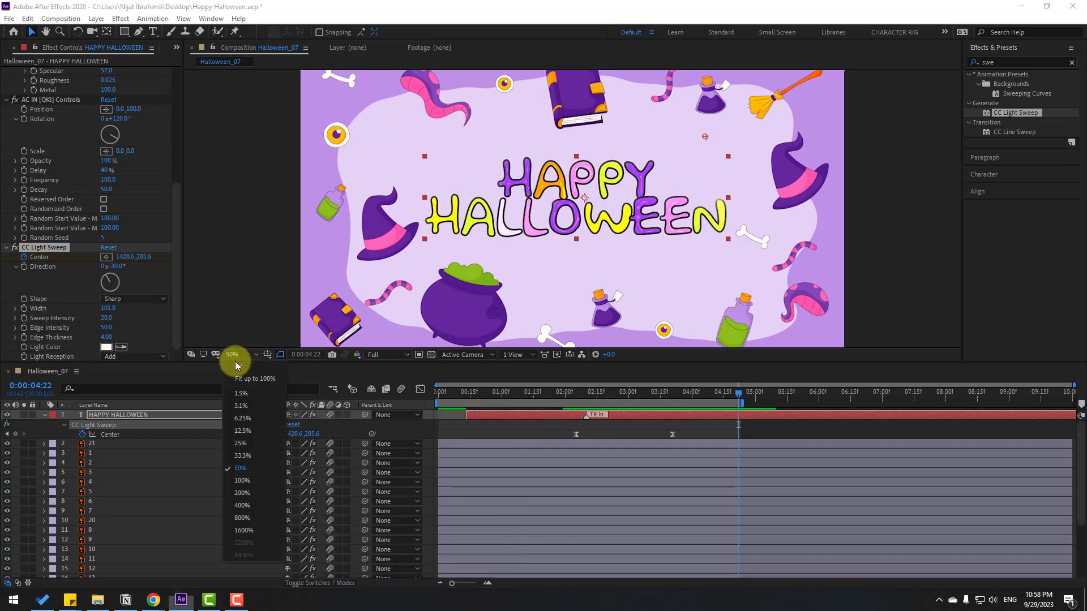
{"action": "left_click", "coordinate": [235, 376]}
Turn on motion blur for all layers and preview the animation from the start
{"action": "key", "text": "space"}
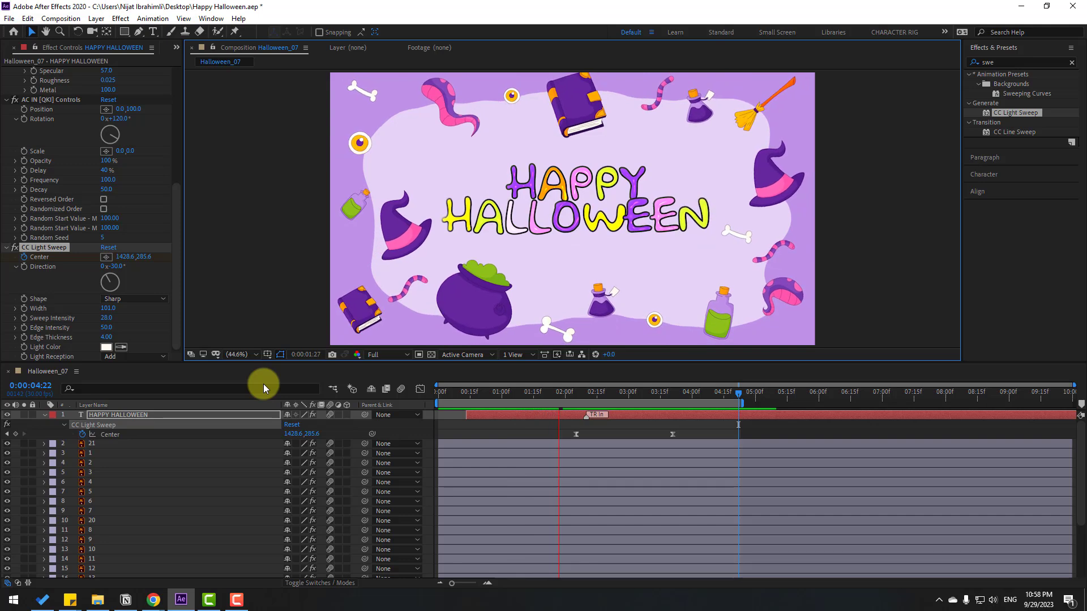
{"action": "left_click", "coordinate": [515, 426]}
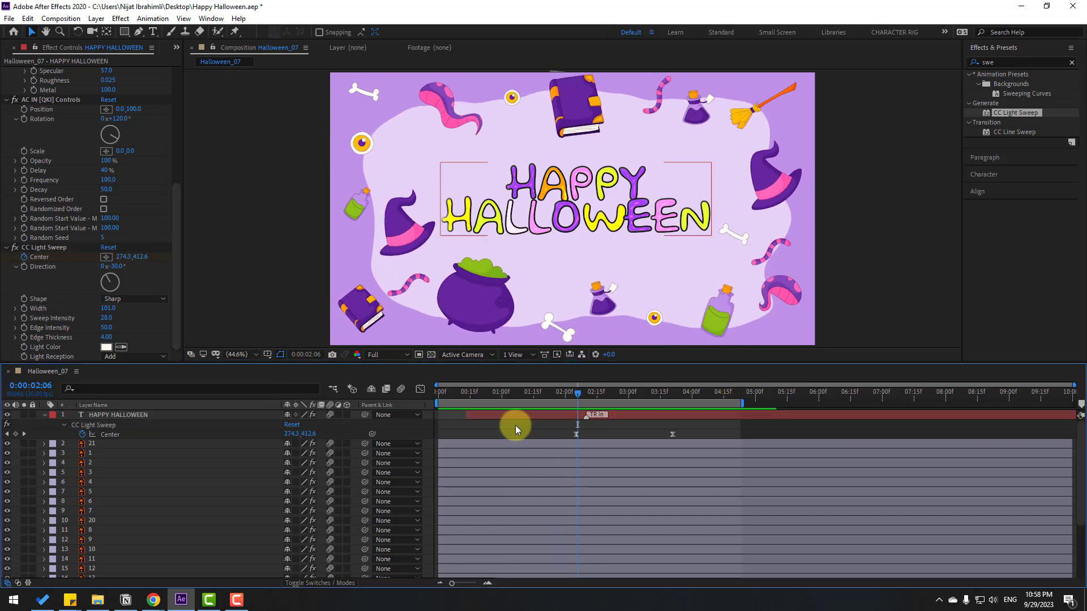
{"action": "key", "text": "ctrl+a"}
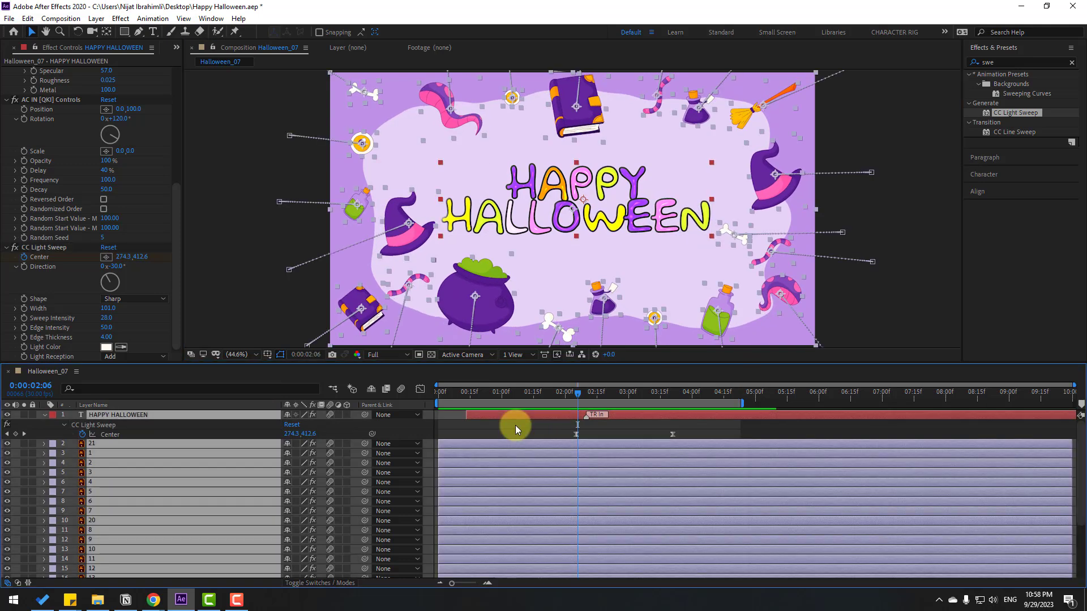
{"action": "left_click", "coordinate": [403, 391]}
{"action": "key", "text": "Home"}
{"action": "key", "text": "space"}
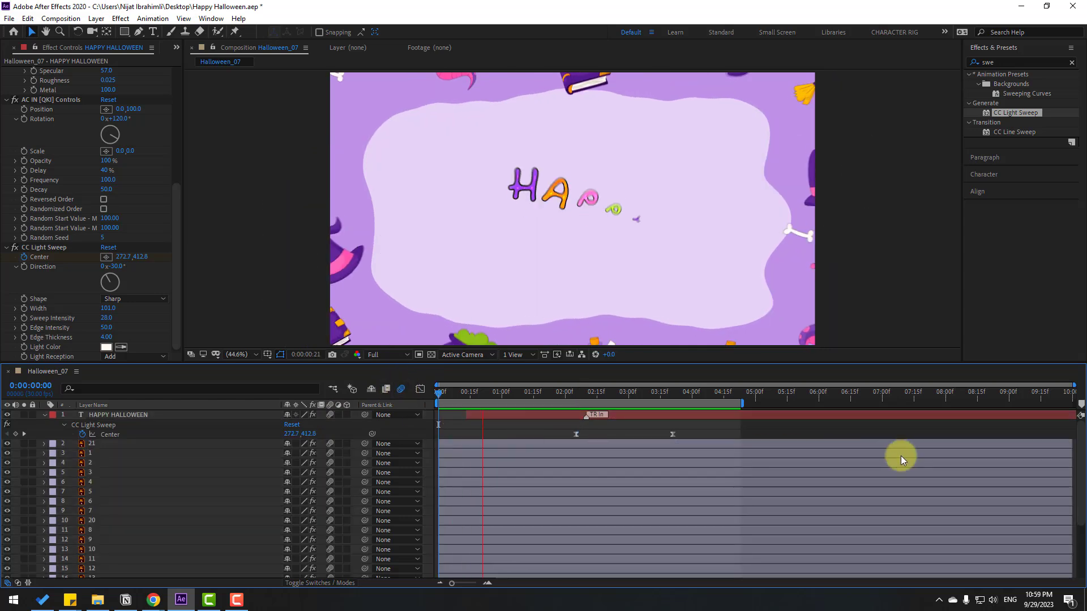